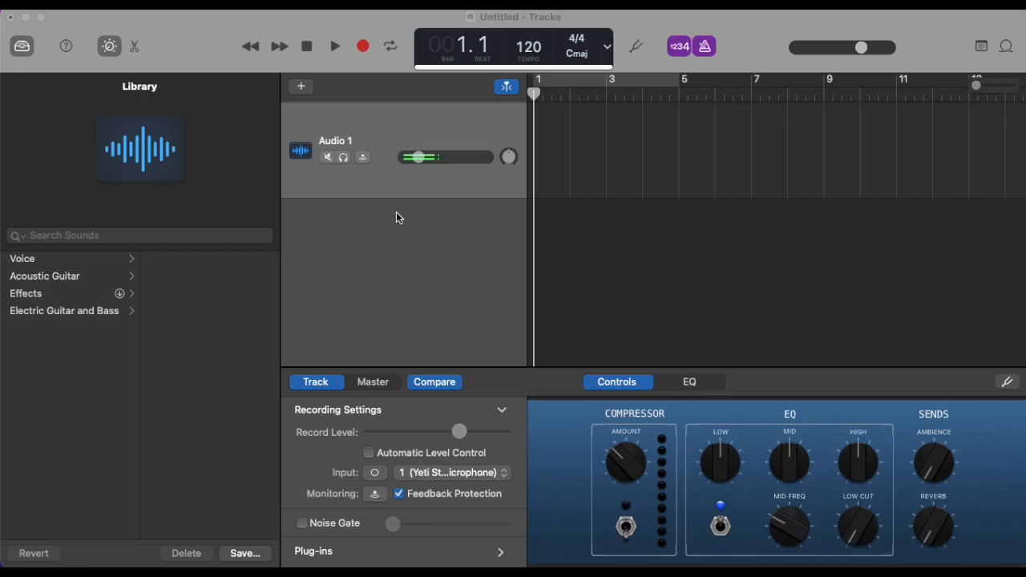
# Step: Create an empty project with a microphone audio track on Input 1 and choose the Monitor Off option
pyautogui.click(617, 248)
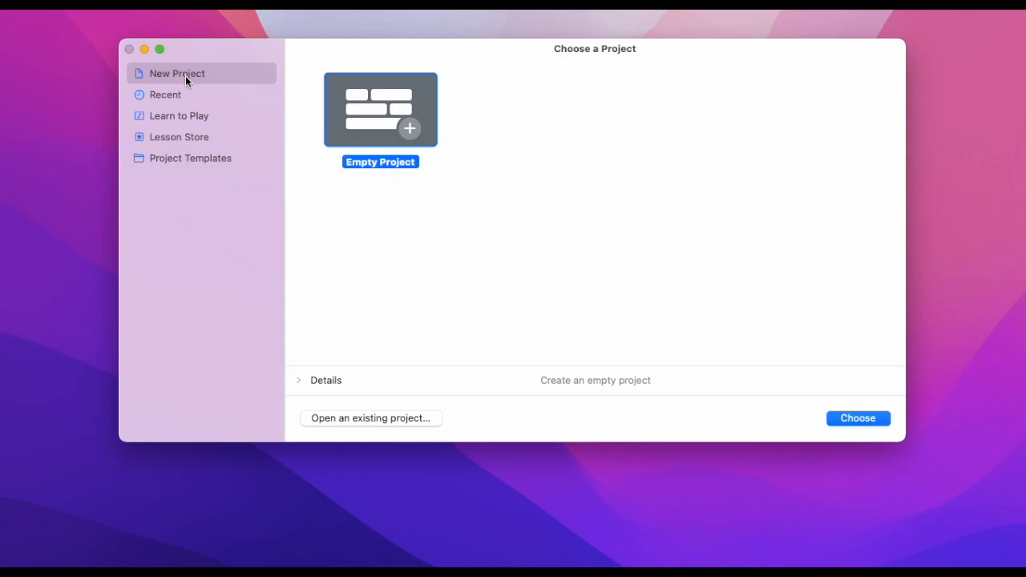
pyautogui.doubleClick(370, 109)
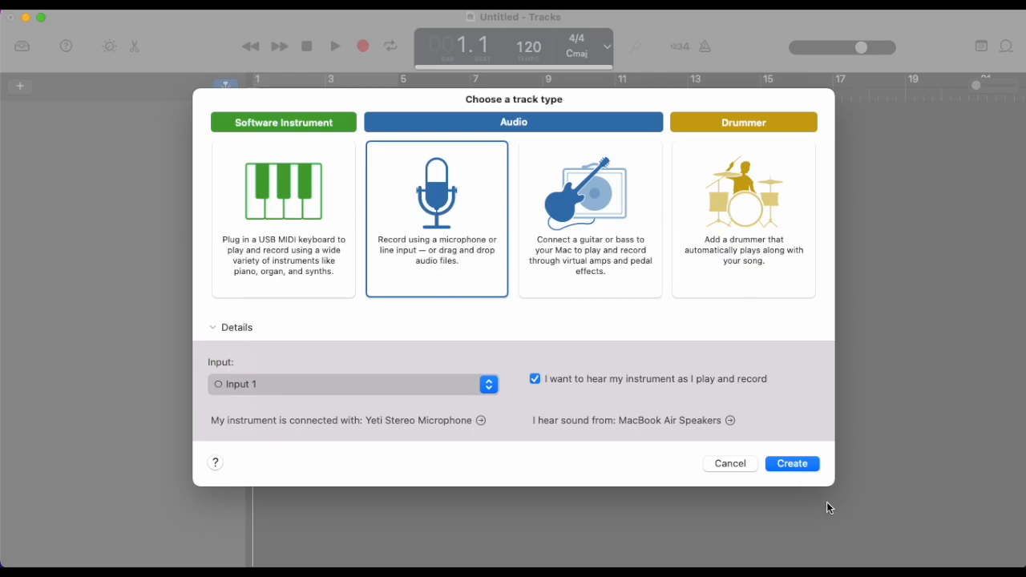
pyautogui.click(800, 464)
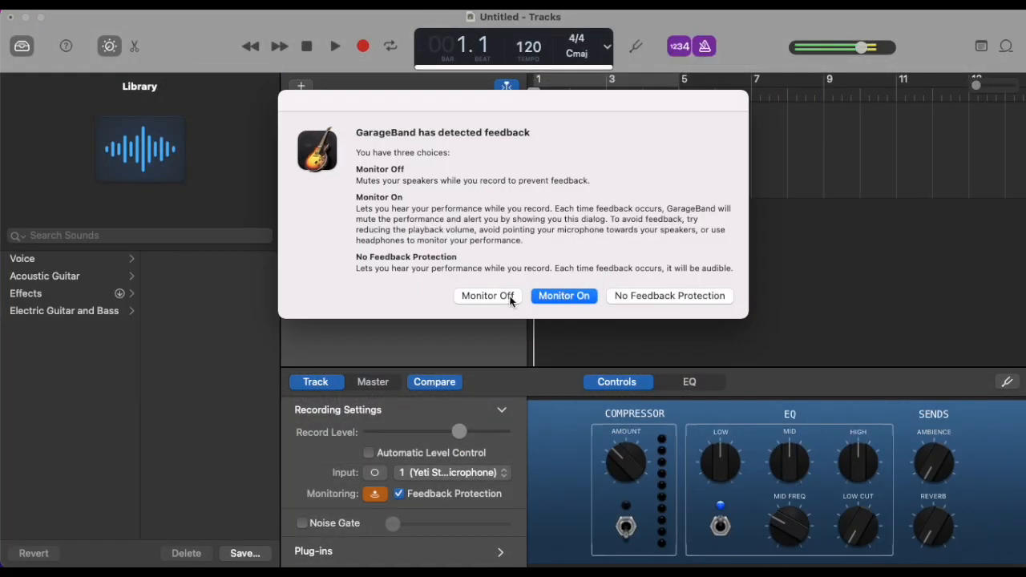
pyautogui.click(487, 295)
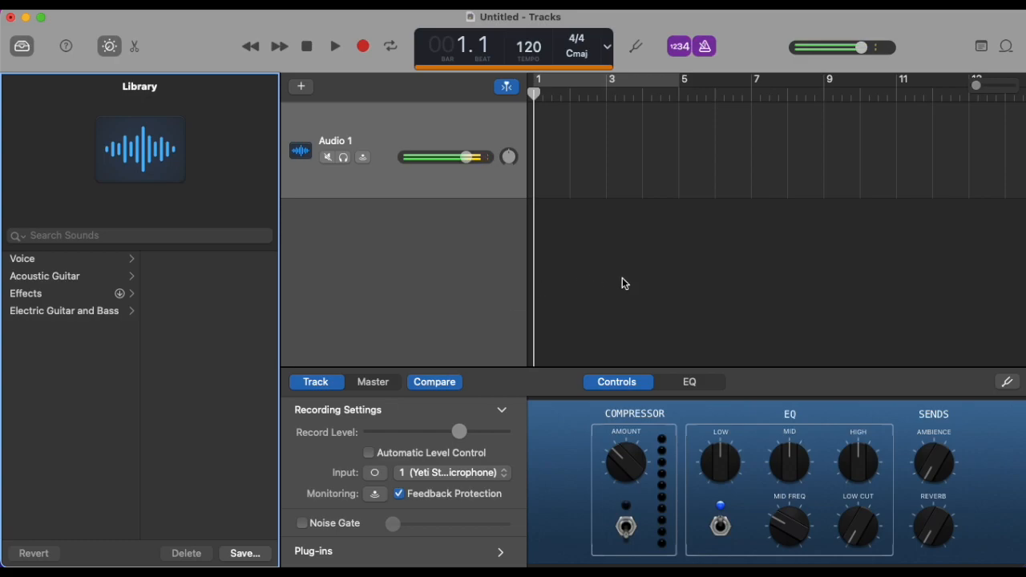
# Step: Toggle input monitoring on and back off for the Audio 1 track, and lower the track's volume slightly
pyautogui.click(364, 164)
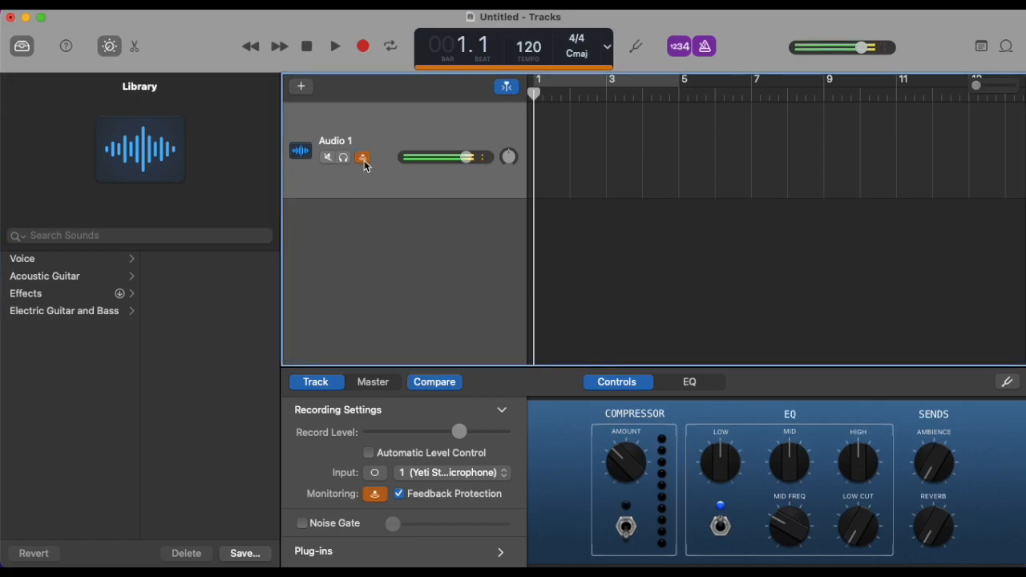
pyautogui.click(365, 164)
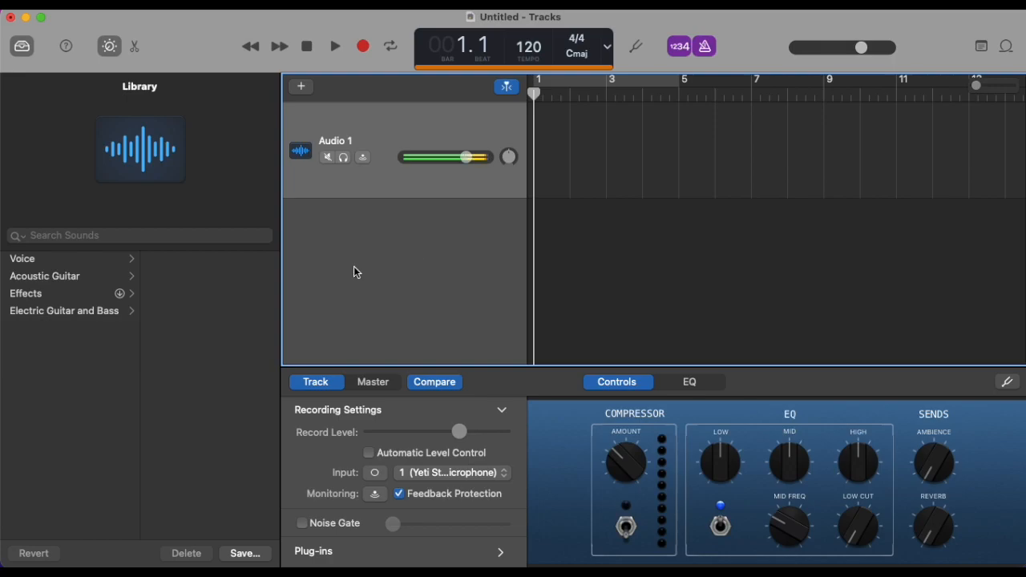
pyautogui.moveTo(467, 157); pyautogui.dragTo(445, 157)
# Step: Look through the Effects and Voice patch categories and hide the Library
pyautogui.click(38, 263)
pyautogui.click(44, 293)
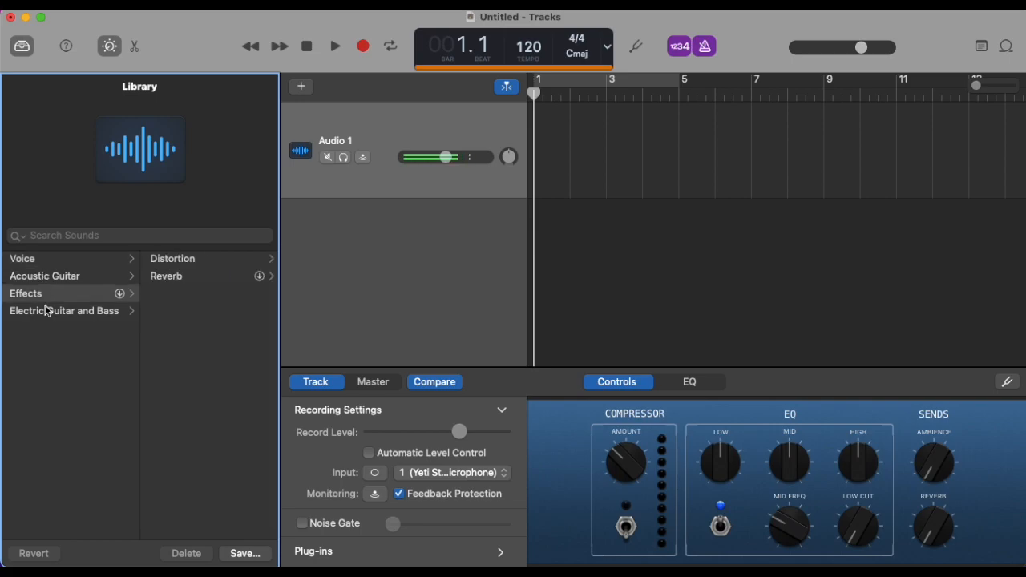
pyautogui.click(38, 262)
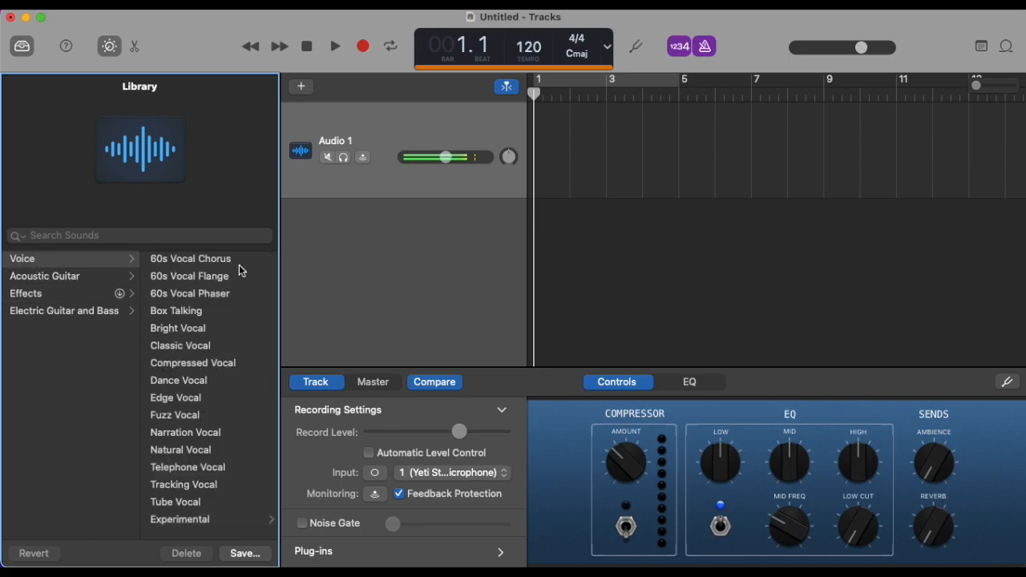
pyautogui.click(353, 4)
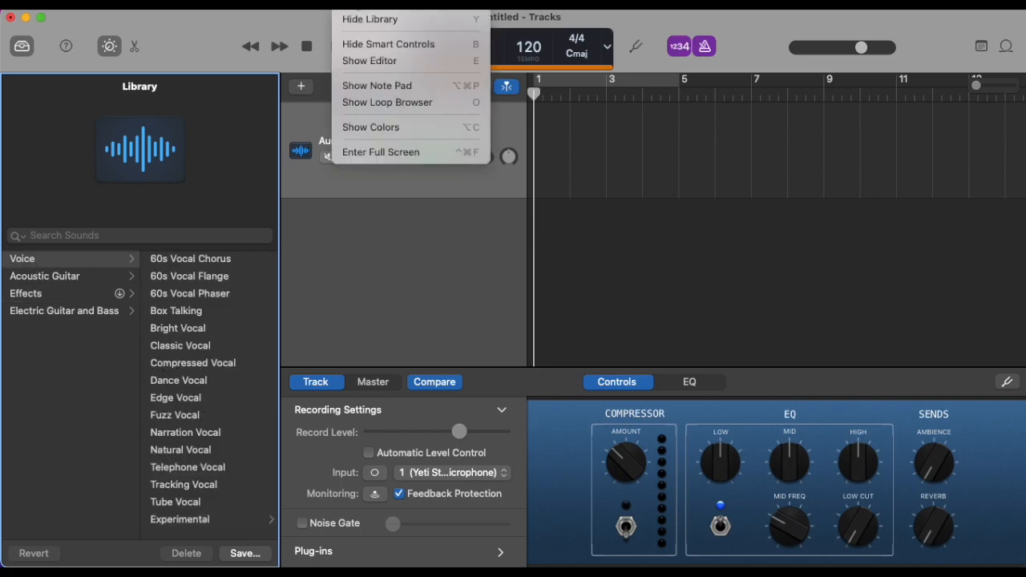
pyautogui.click(357, 20)
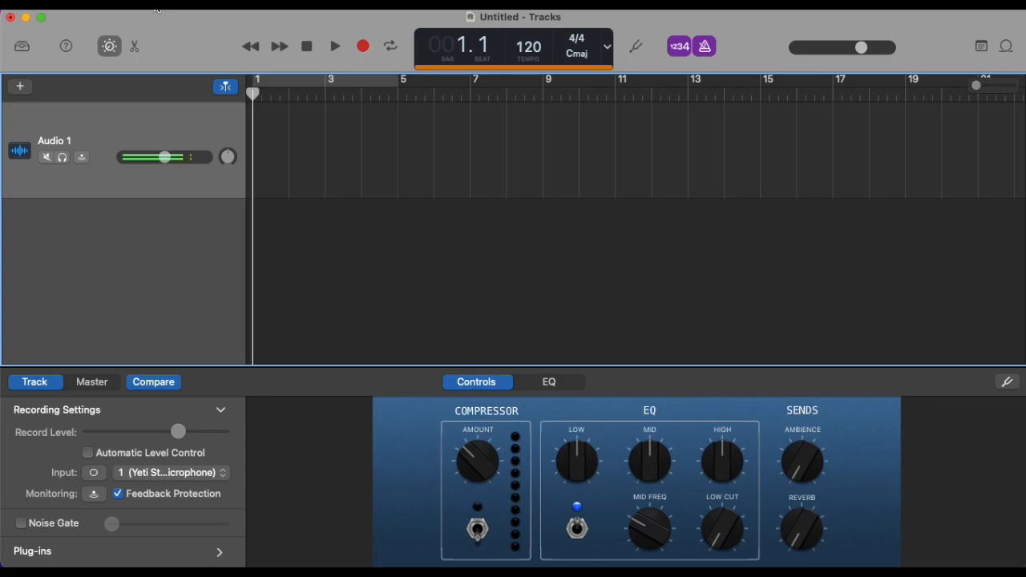
pyautogui.click(146, 4)
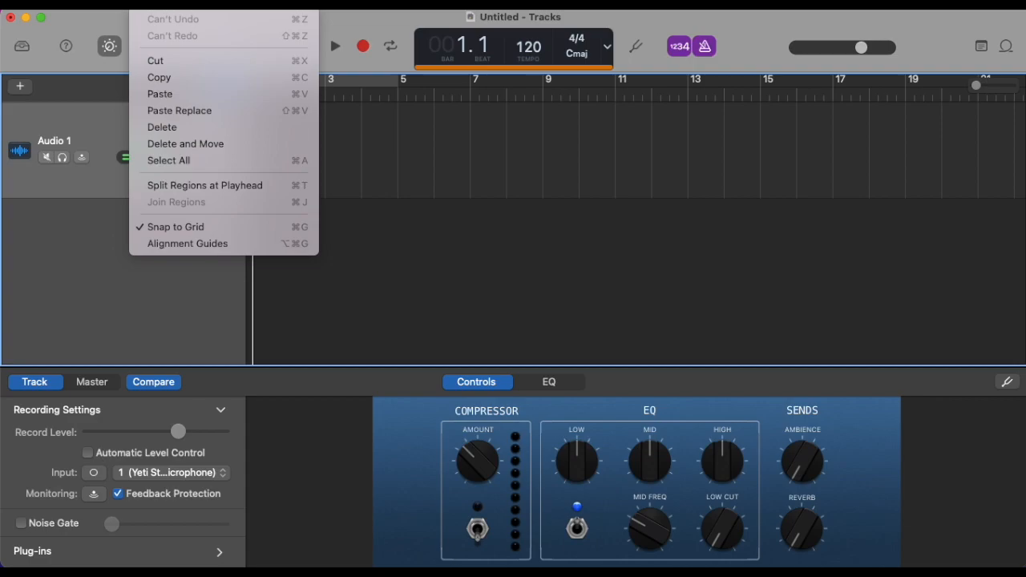
pyautogui.moveTo(191, 3)
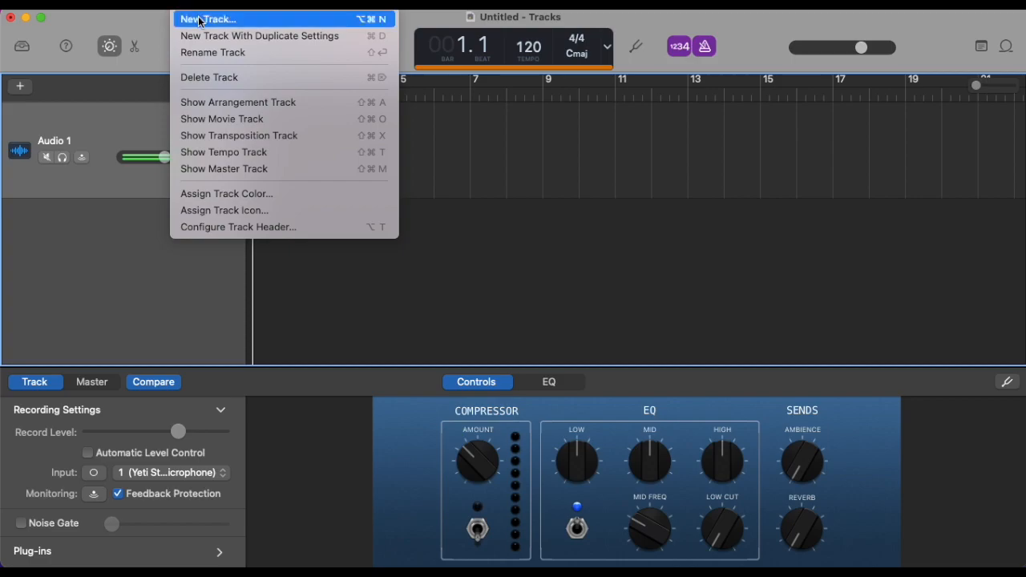
pyautogui.click(223, 78)
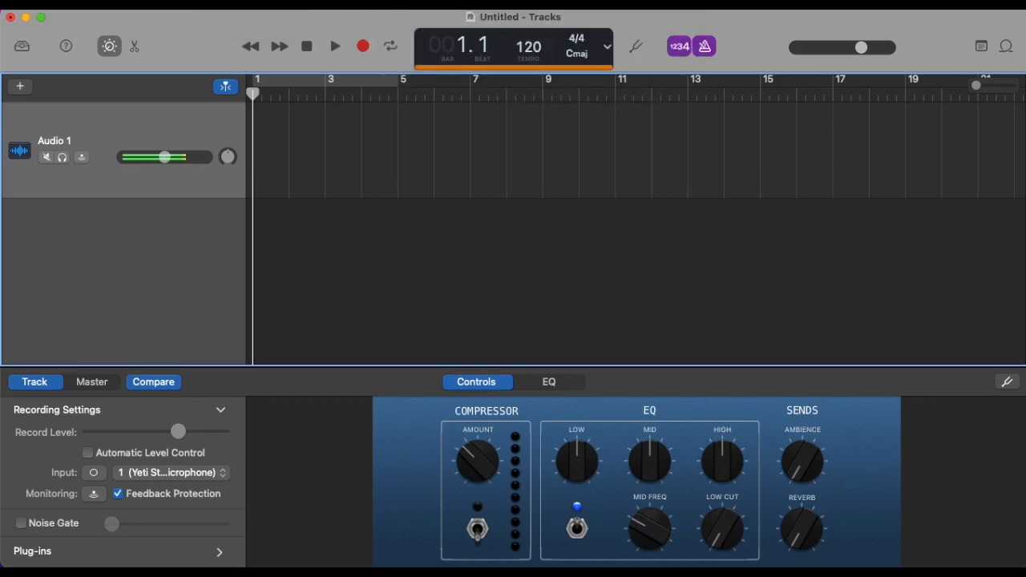
# Step: Turn off the count-in and the metronome
pyautogui.click(680, 47)
pyautogui.click(703, 47)
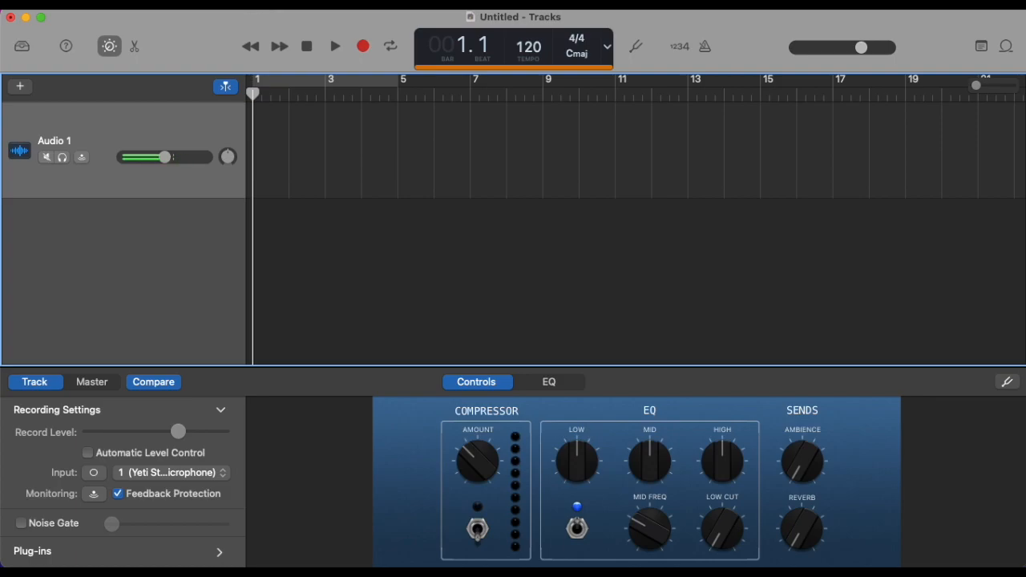
pyautogui.click(276, 4)
pyautogui.moveTo(313, 4)
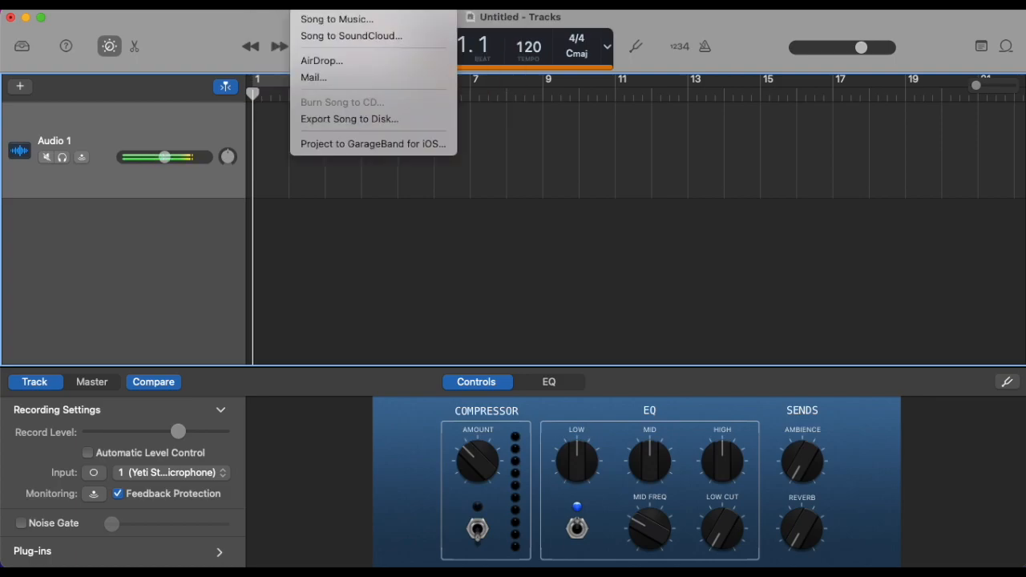
pyautogui.moveTo(277, 4)
pyautogui.moveTo(352, 4)
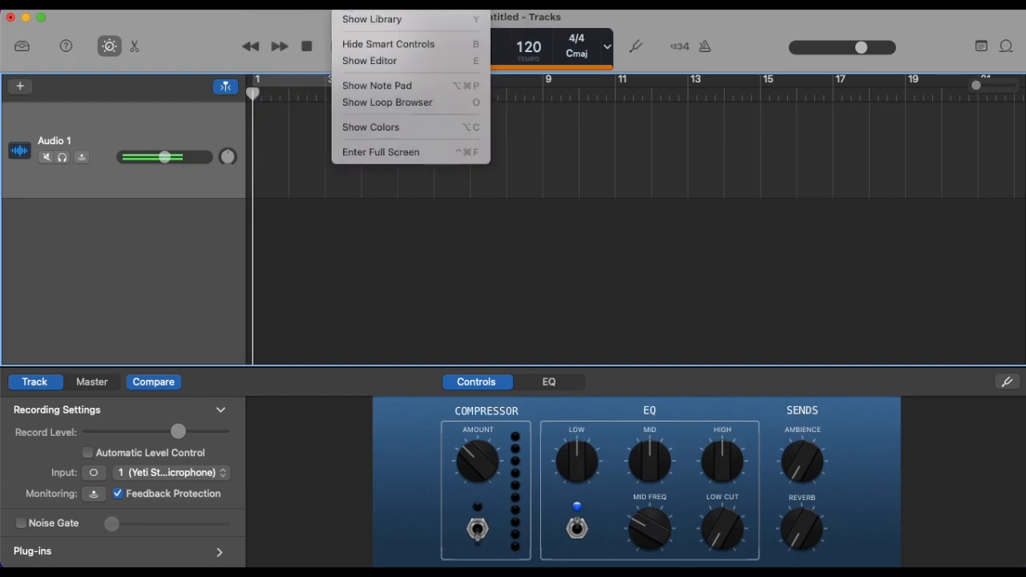
pyautogui.click(383, 281)
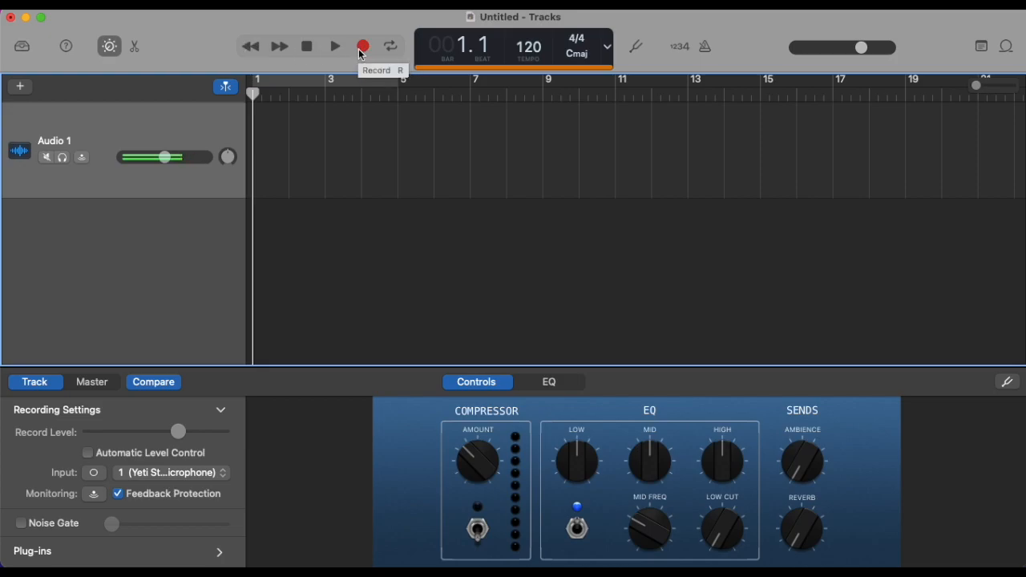
# Step: Set the counter display to Time and record a voice clip about 15 seconds long on the Audio 1 track
pyautogui.click(607, 46)
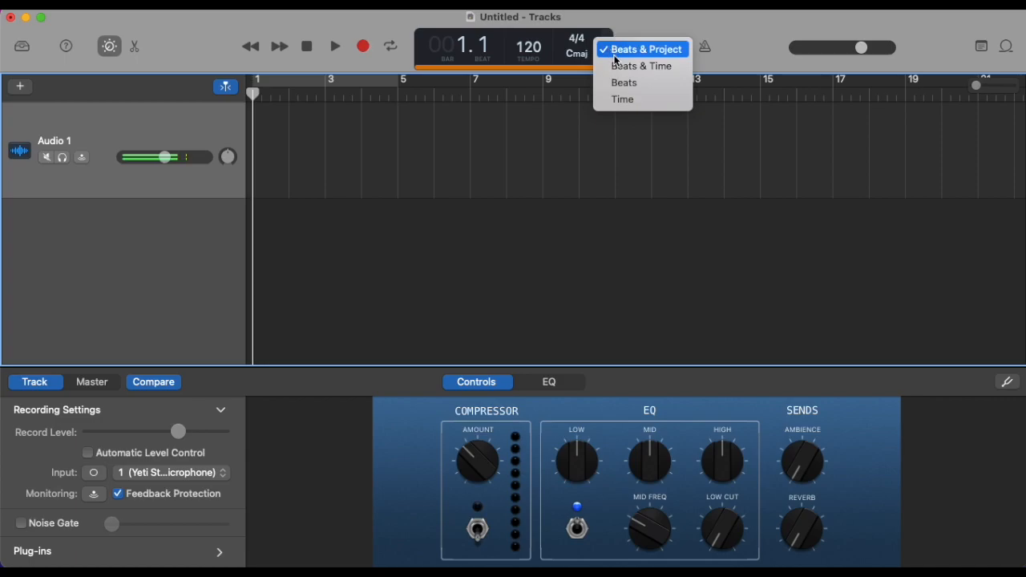
pyautogui.click(629, 99)
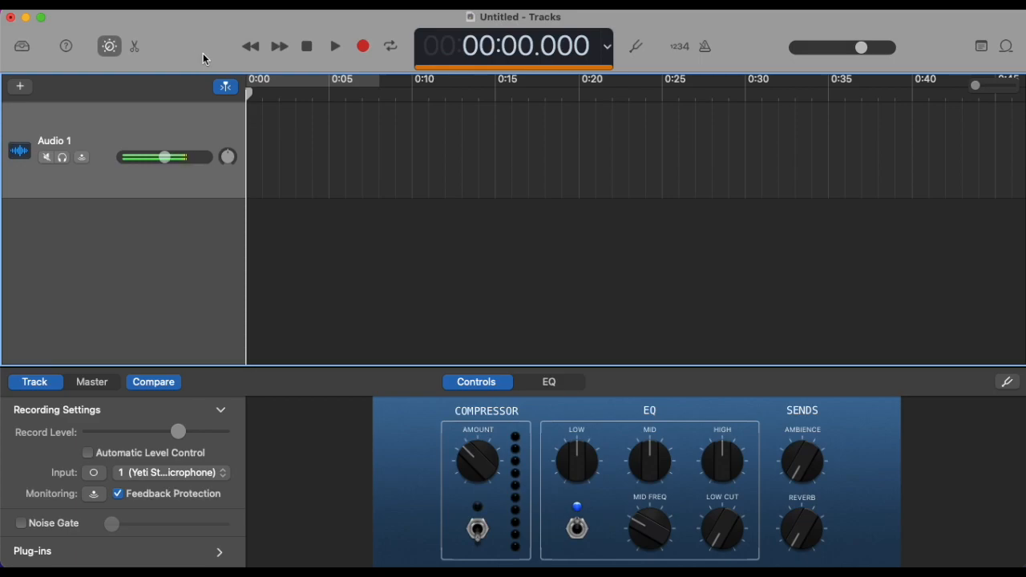
pyautogui.click(368, 50)
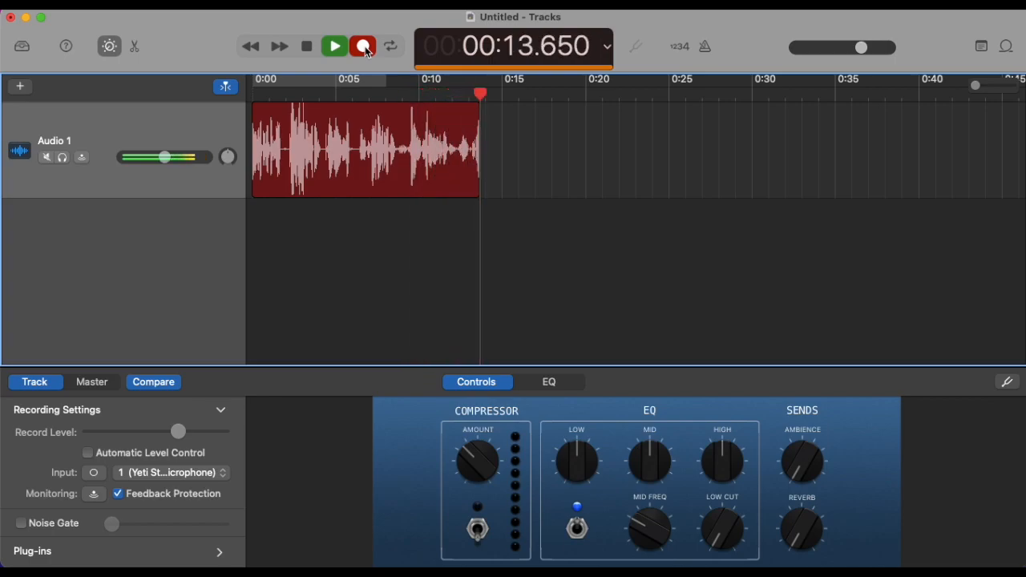
pyautogui.click(365, 47)
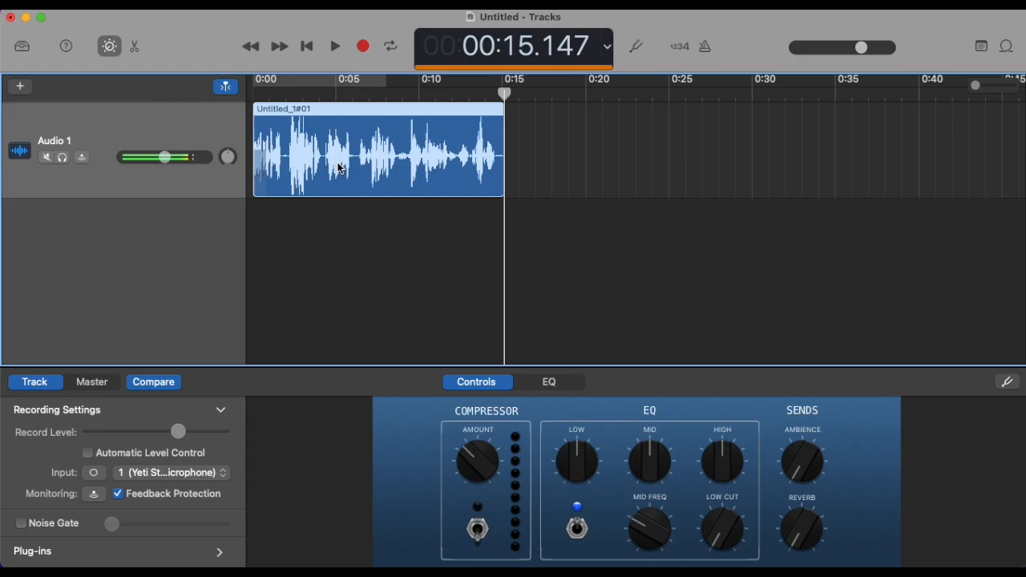
# Step: Return the playhead to the start and enable a cycle region spanning the whole recorded clip
pyautogui.click(257, 88)
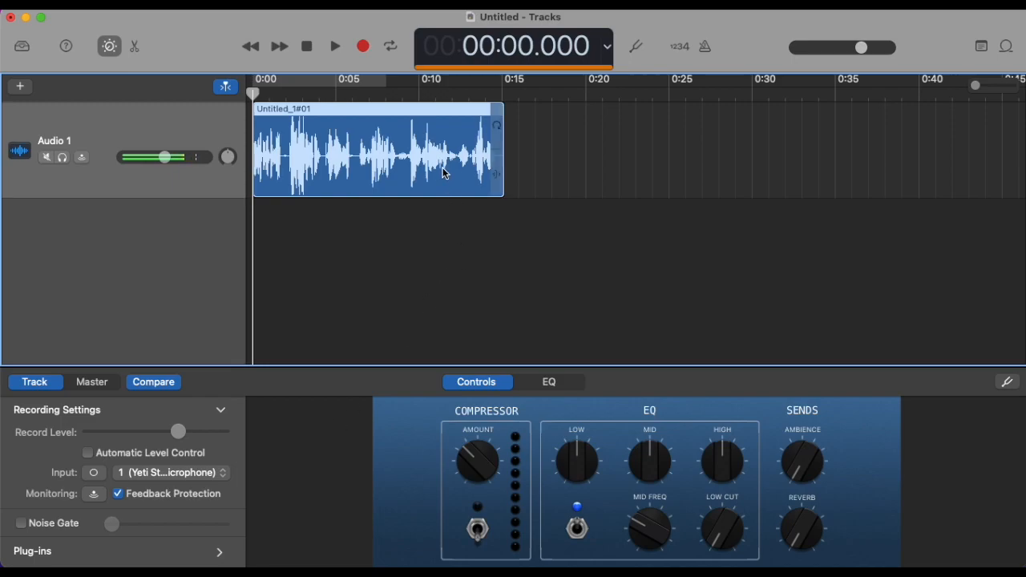
pyautogui.click(392, 57)
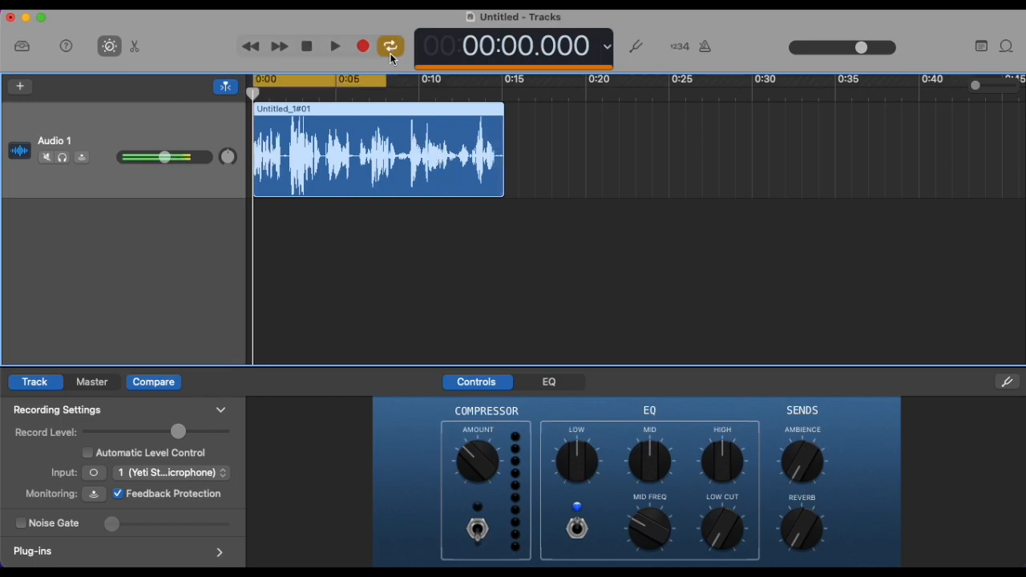
pyautogui.moveTo(387, 78); pyautogui.dragTo(501, 74)
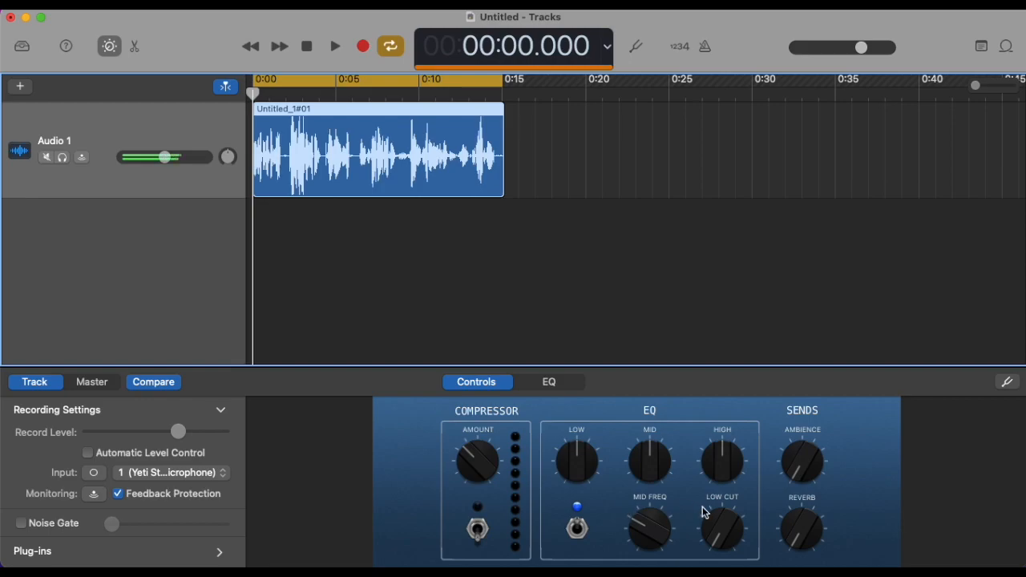
# Step: Expand the Audio 1 track's Plug-ins settings and open the Channel EQ
pyautogui.scroll(-2, 185, 497)
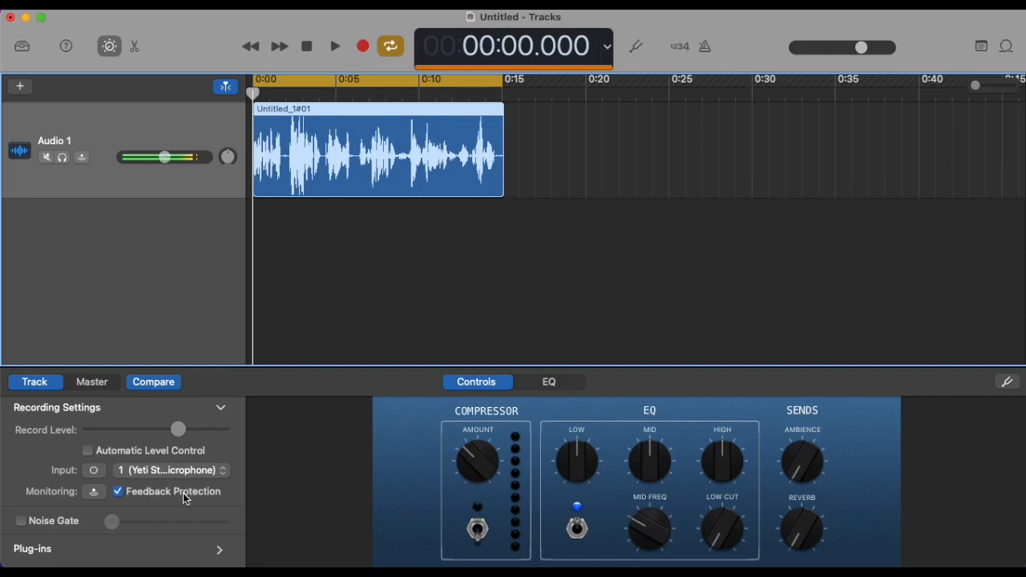
pyautogui.click(221, 554)
pyautogui.scroll(-4, 219, 497)
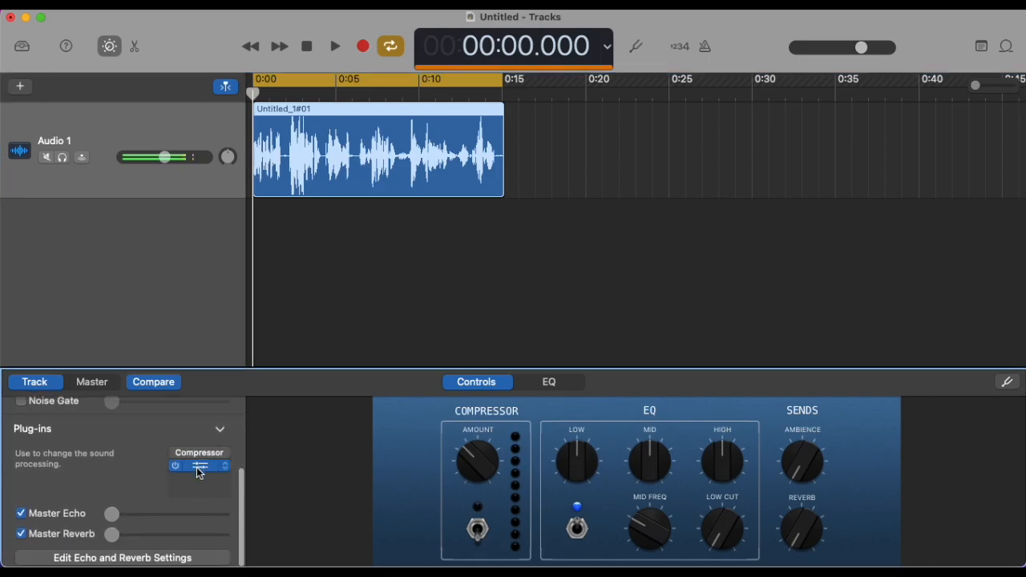
pyautogui.click(199, 467)
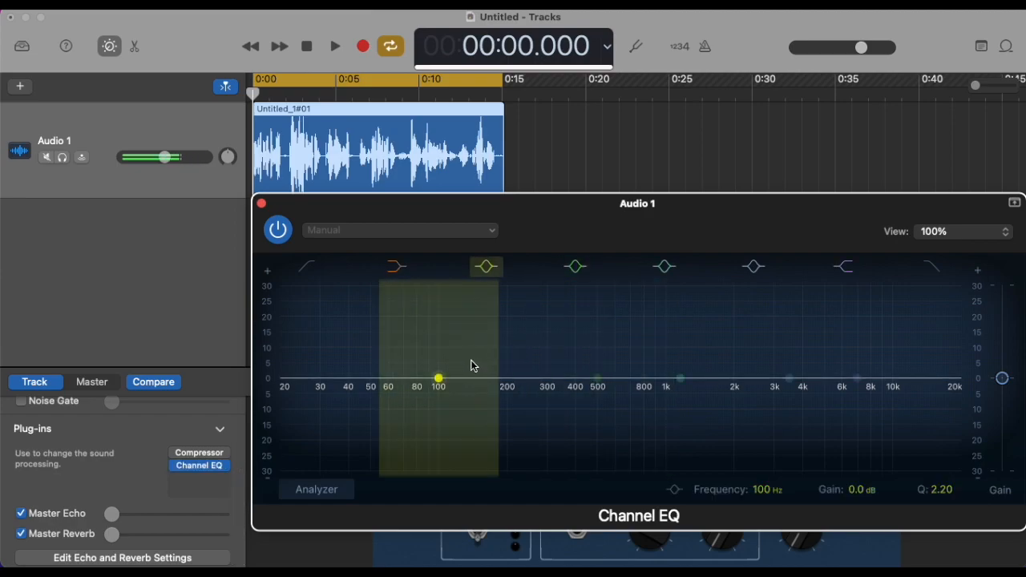
# Step: Play the looped clip and nudge the green mid bell band to 505 Hz with a gain of -0.2 dB
pyautogui.moveTo(597, 382)
pyautogui.mouseDown()
pyautogui.moveTo(594, 308)
pyautogui.moveTo(597, 385)
pyautogui.mouseUp()
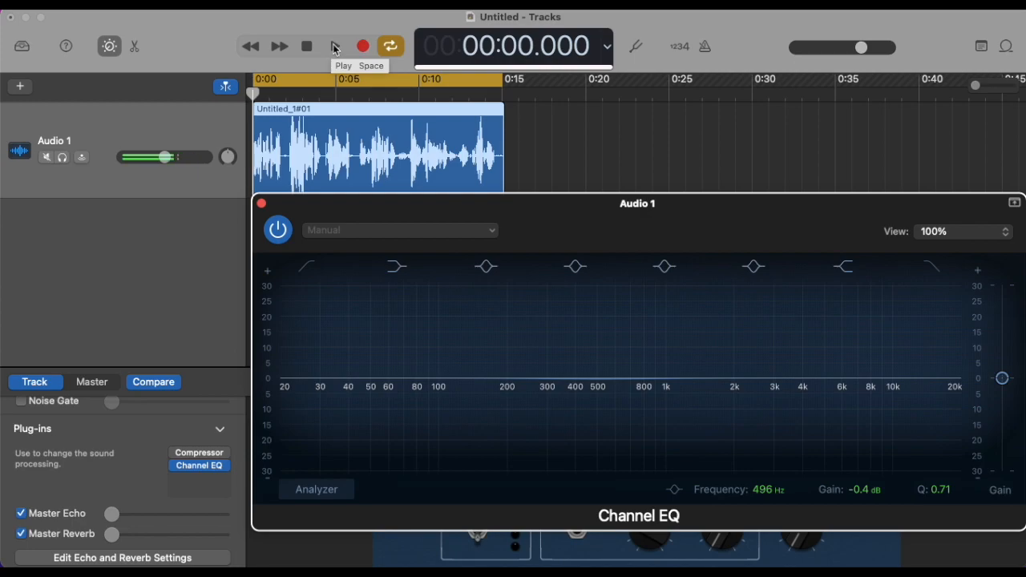
pyautogui.click(336, 50)
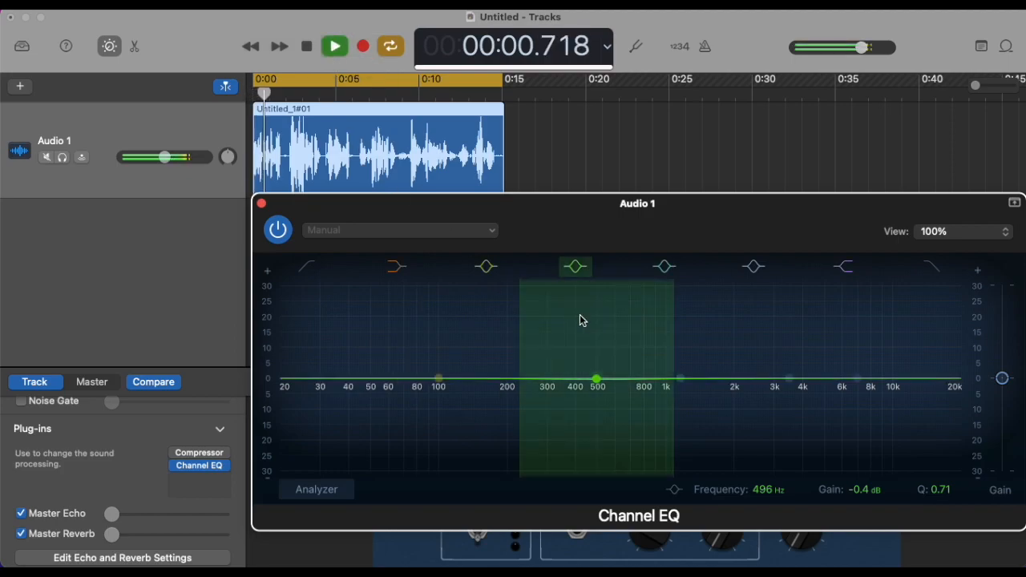
pyautogui.moveTo(596, 380)
pyautogui.mouseDown()
pyautogui.moveTo(600, 313)
pyautogui.moveTo(600, 382)
pyautogui.mouseUp()
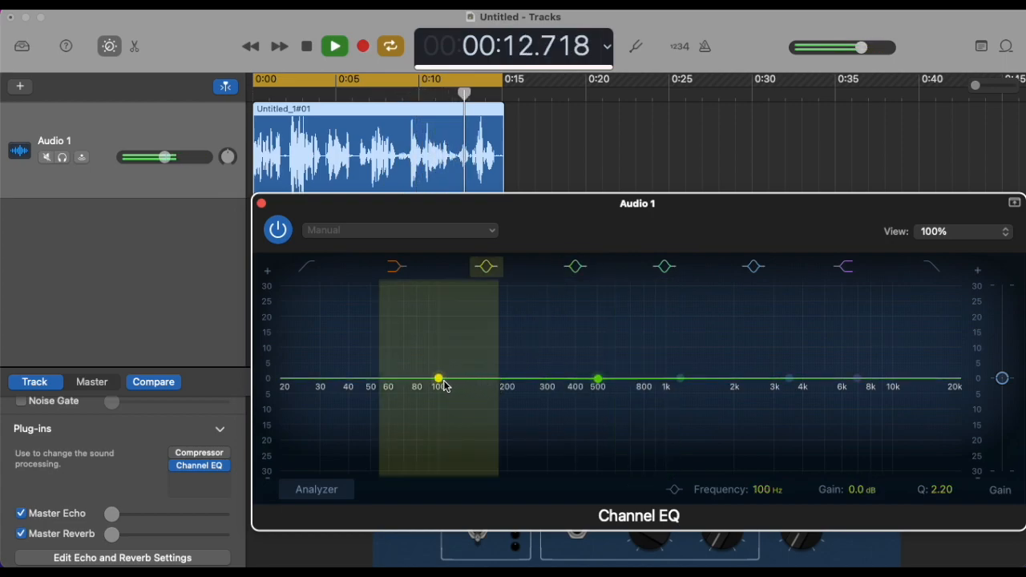
# Step: Boost the 100 Hz band to about +14 dB and move the 505 Hz band to about 300 Hz with a slight boost
pyautogui.moveTo(438, 380); pyautogui.dragTo(439, 331)
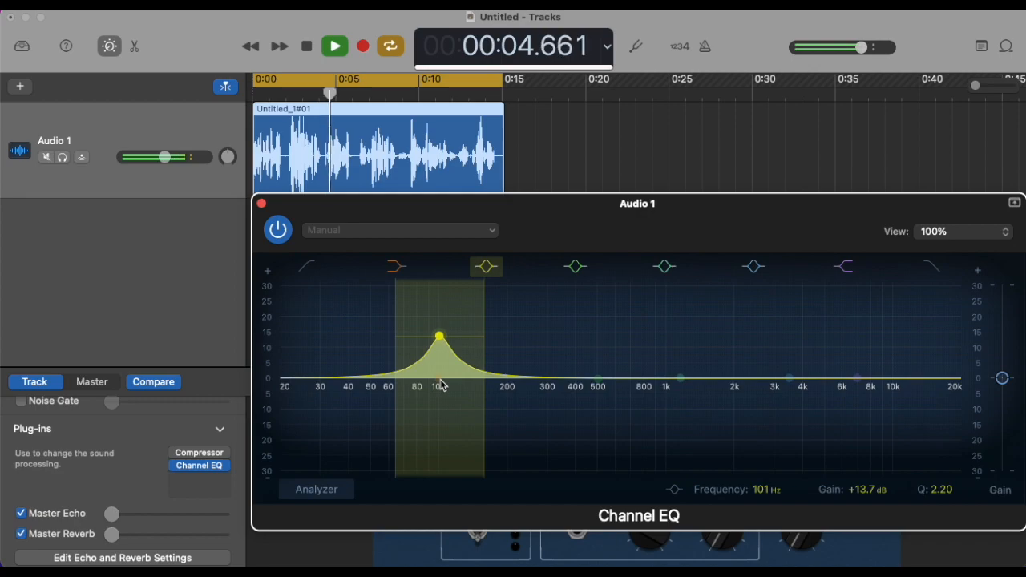
pyautogui.click(597, 381)
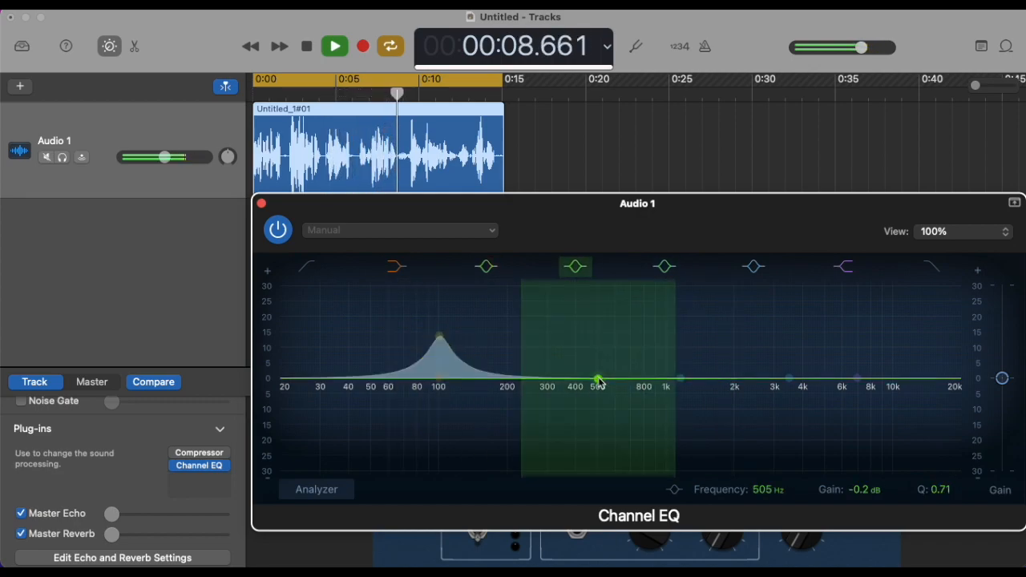
pyautogui.moveTo(598, 382); pyautogui.dragTo(550, 393)
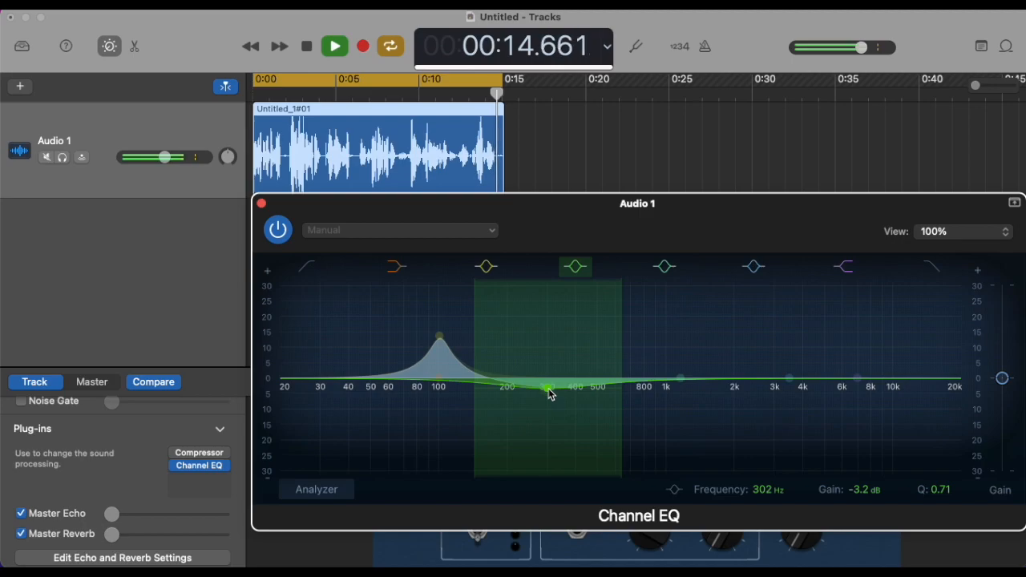
pyautogui.moveTo(550, 393); pyautogui.dragTo(545, 373)
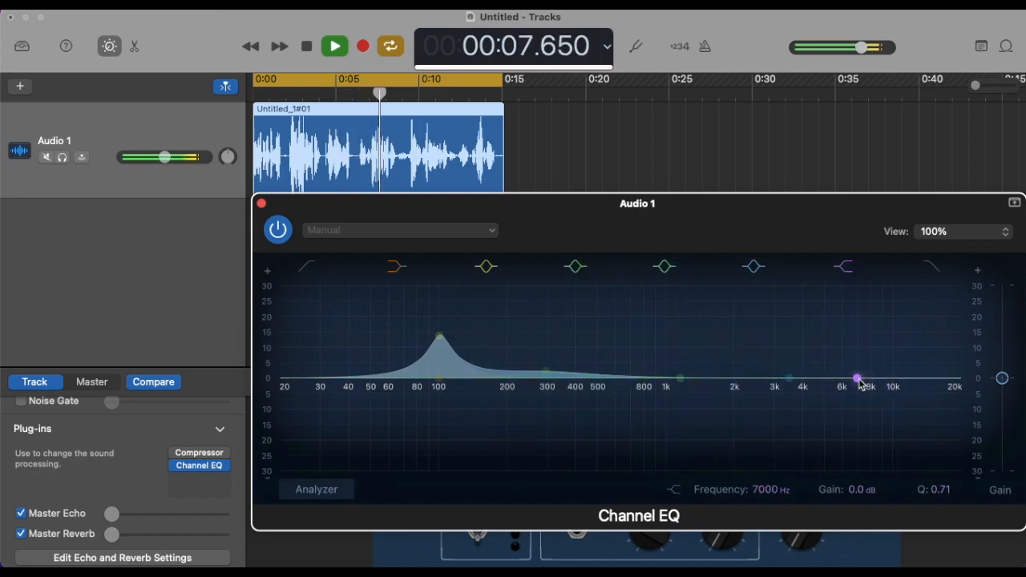
# Step: Move the high shelf band to 6600 Hz and disable it, and set the blue bell band to 2240 Hz at +14.0 dB
pyautogui.moveTo(858, 379)
pyautogui.mouseDown()
pyautogui.moveTo(851, 287)
pyautogui.moveTo(852, 379)
pyautogui.mouseUp()
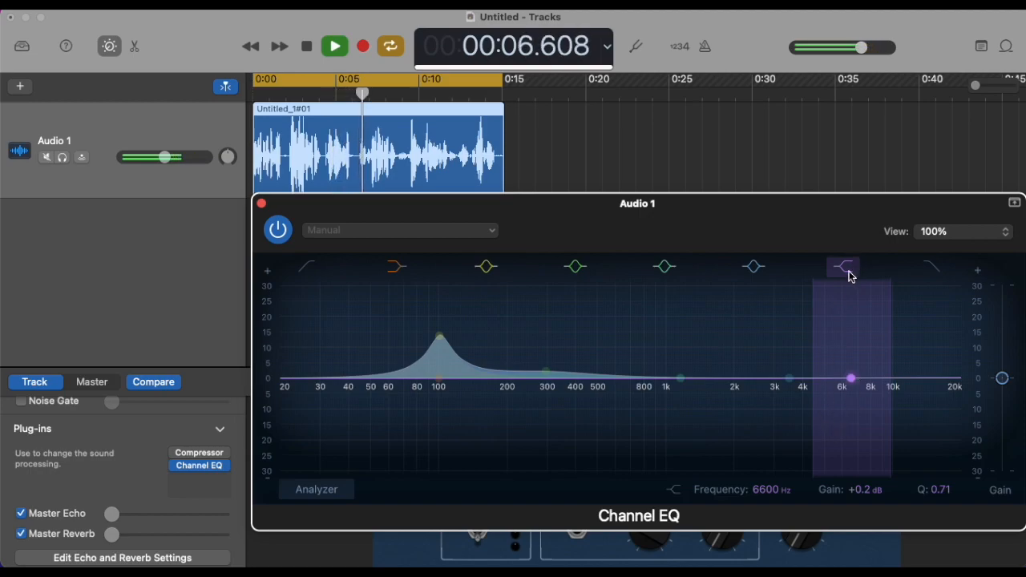
pyautogui.click(846, 267)
pyautogui.moveTo(788, 378); pyautogui.dragTo(745, 326)
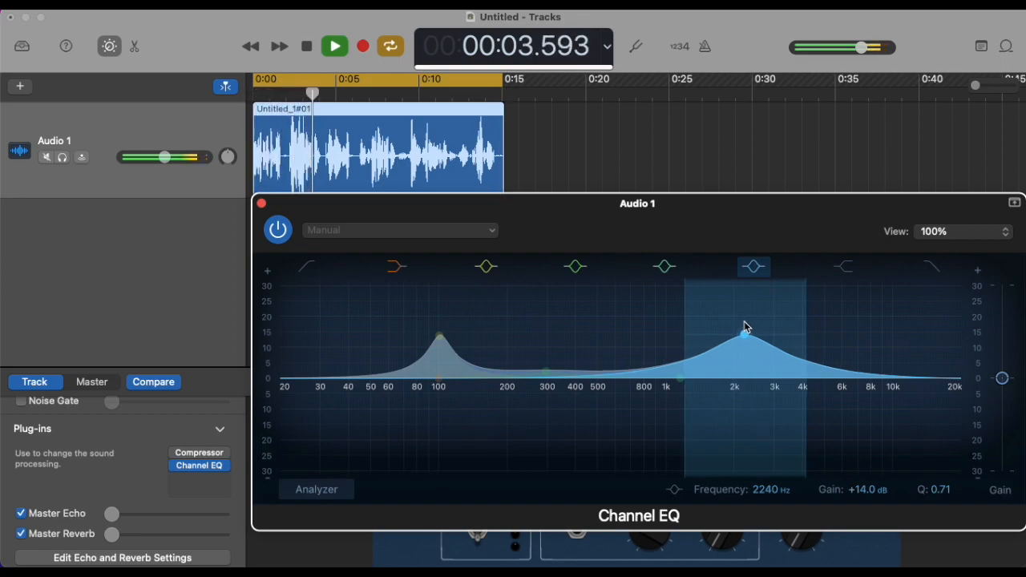
# Step: Move the blue bell band to 2660 Hz at +9.5 dB and compare playback with the Channel EQ bypassed and active
pyautogui.moveTo(744, 326); pyautogui.dragTo(763, 344)
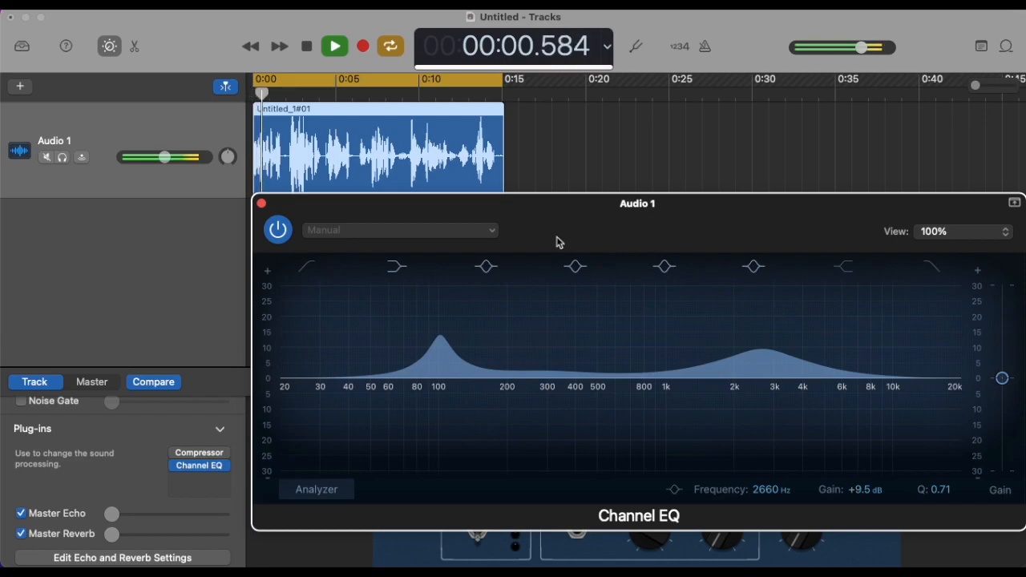
pyautogui.click(278, 232)
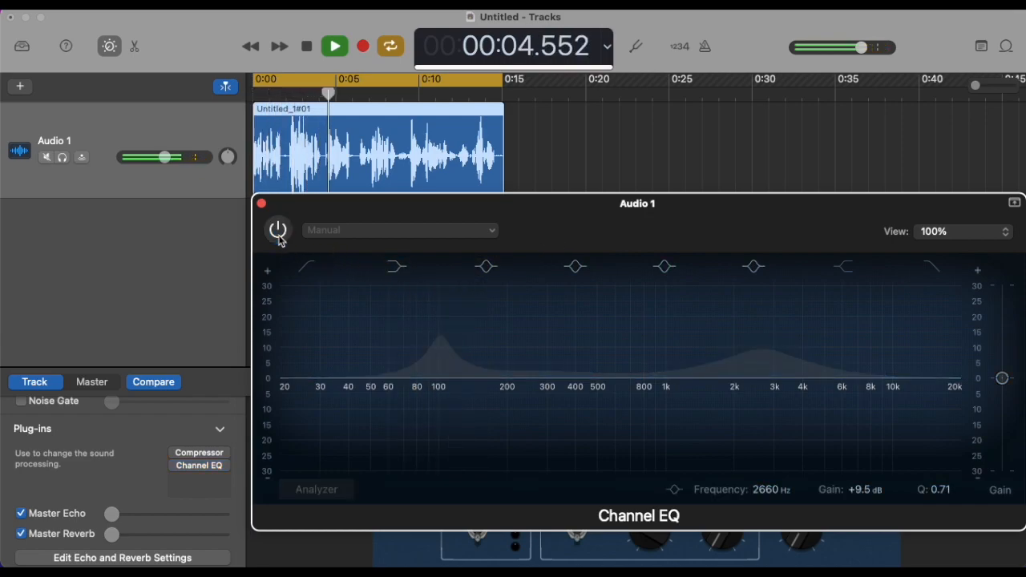
pyautogui.click(279, 233)
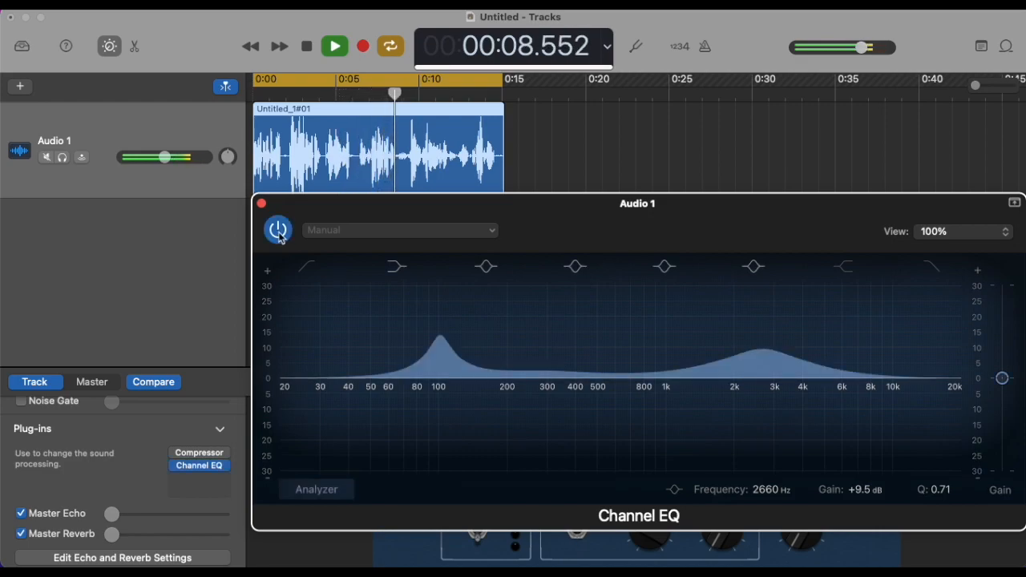
pyautogui.click(279, 233)
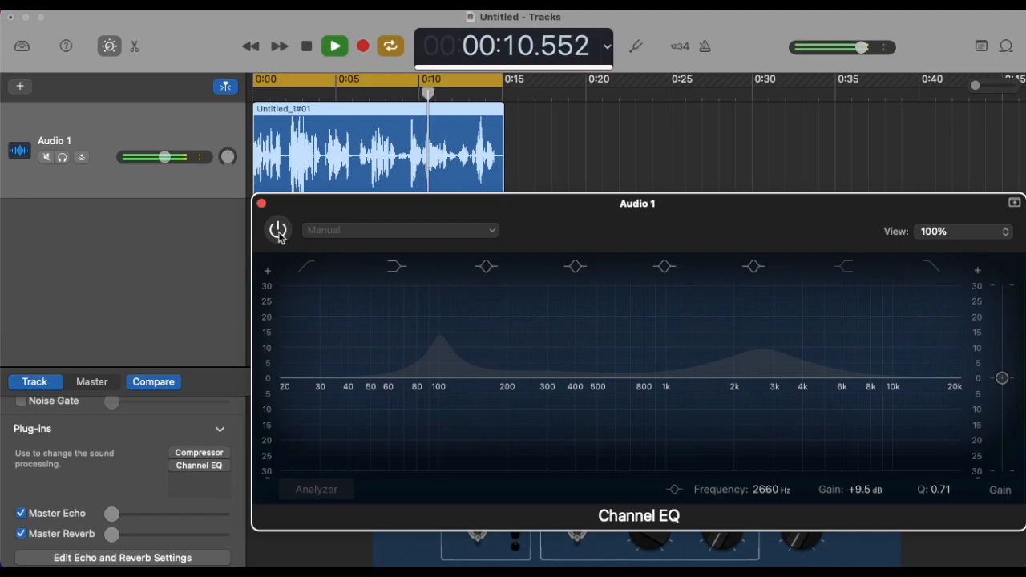
pyautogui.click(278, 231)
pyautogui.press('space')
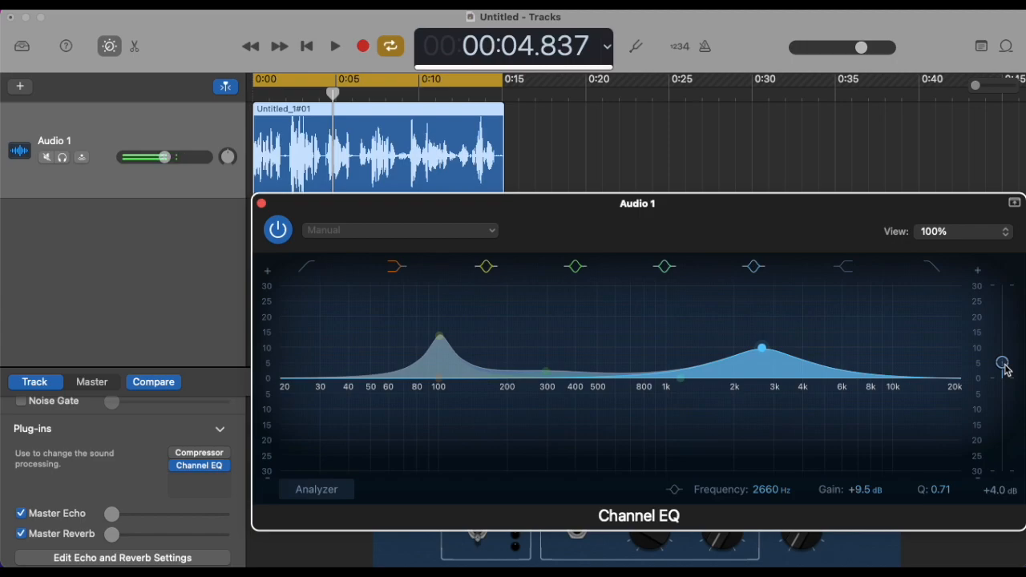
# Step: Set the Channel EQ's overall gain to +3.0 dB while the clip plays, stop playback, and close the EQ
pyautogui.click(334, 50)
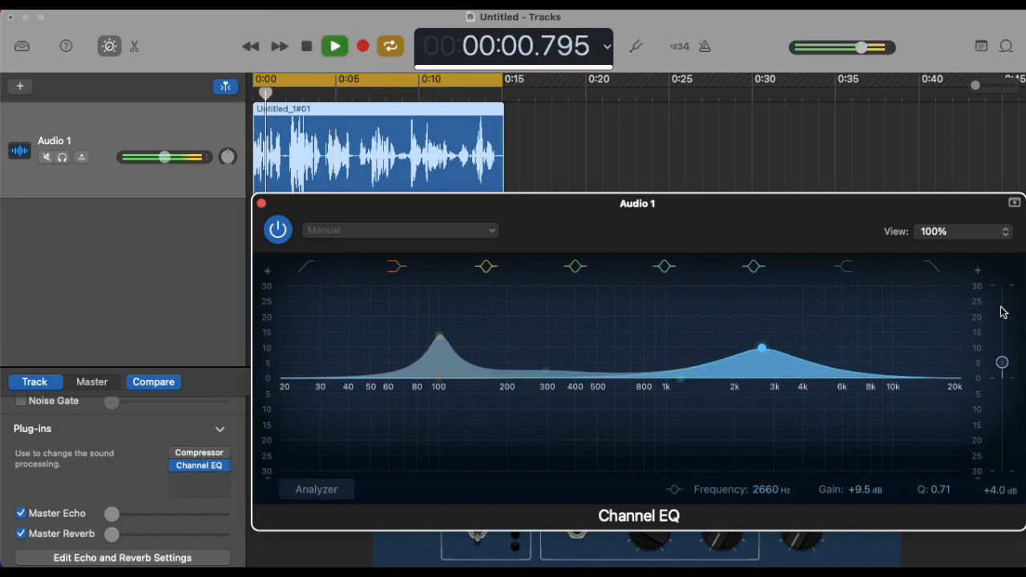
pyautogui.moveTo(1002, 365); pyautogui.dragTo(1002, 360)
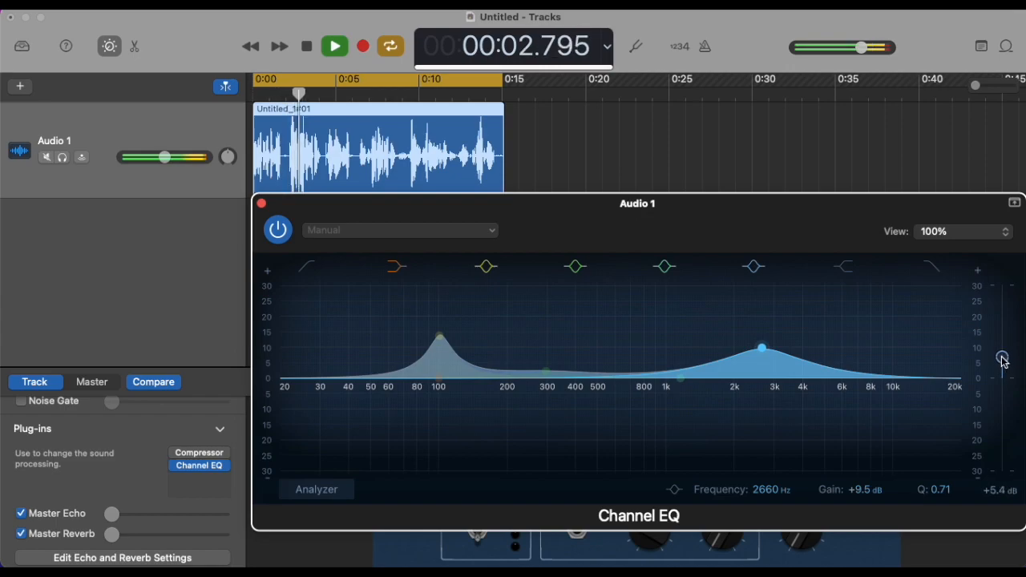
pyautogui.moveTo(1002, 360); pyautogui.dragTo(1004, 370)
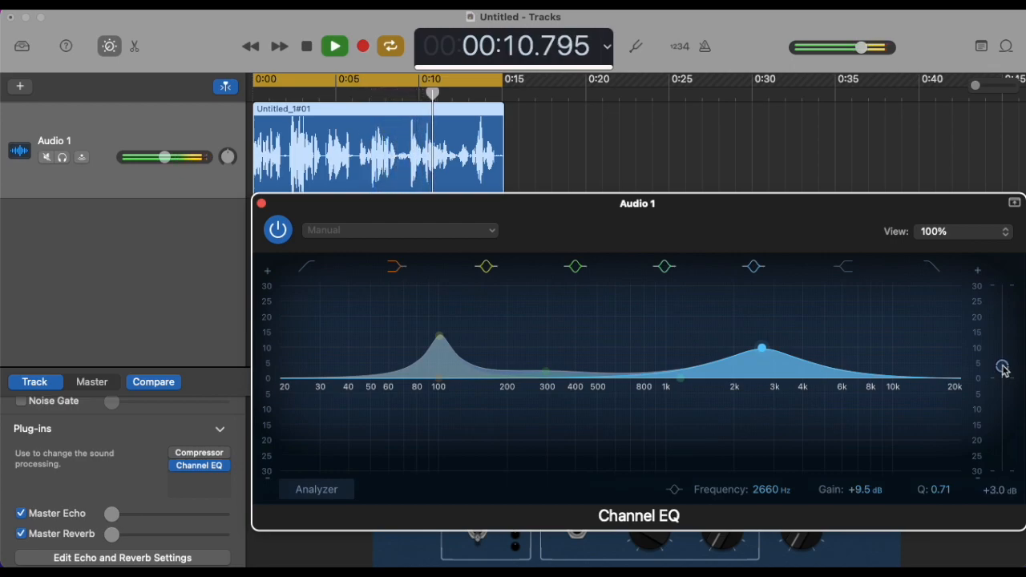
pyautogui.click(306, 46)
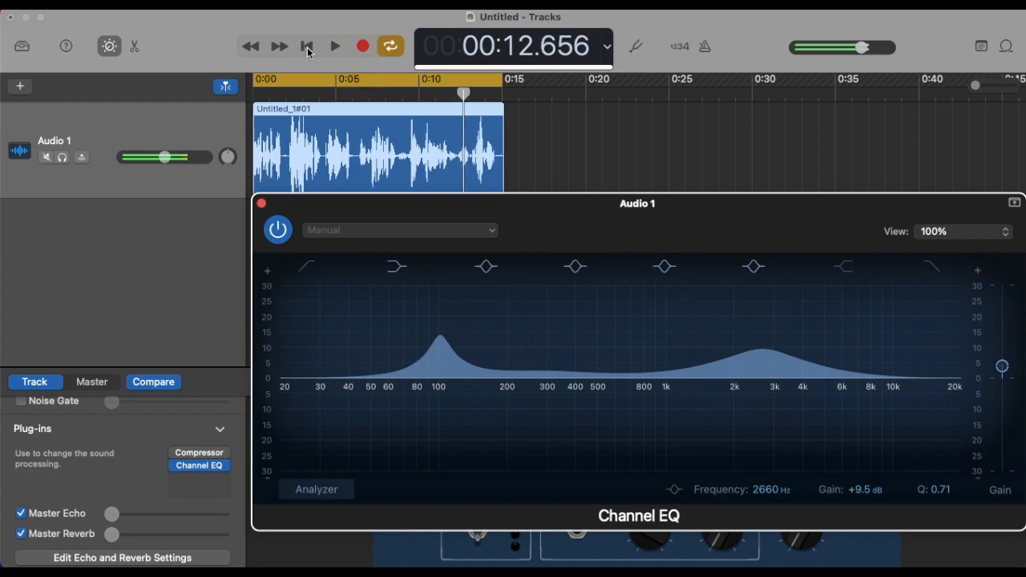
pyautogui.click(261, 204)
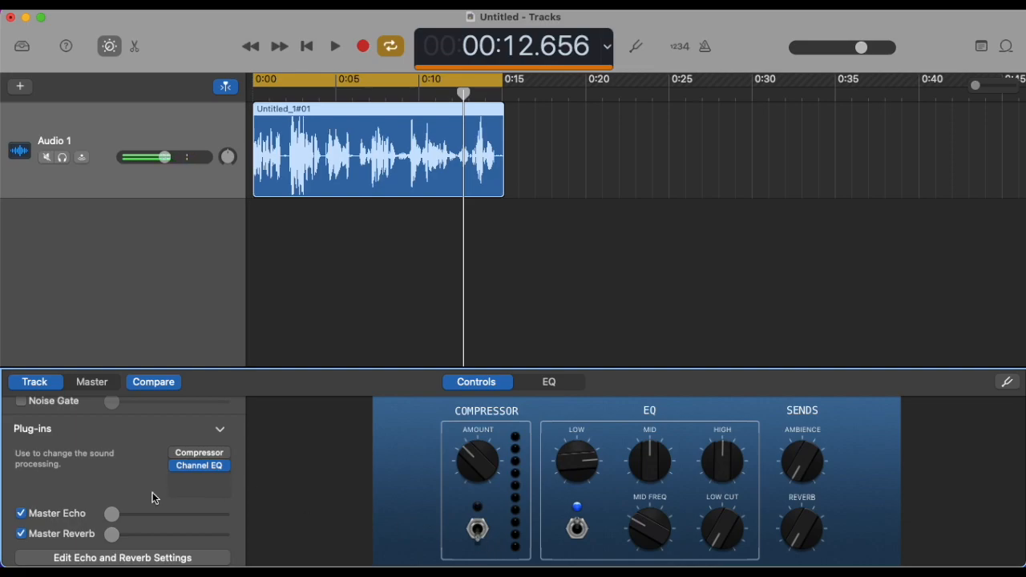
# Step: Enable the Audio 1 track's Noise Gate and adjust its threshold to about -14 dB while the clip plays
pyautogui.scroll(-1, 126, 484)
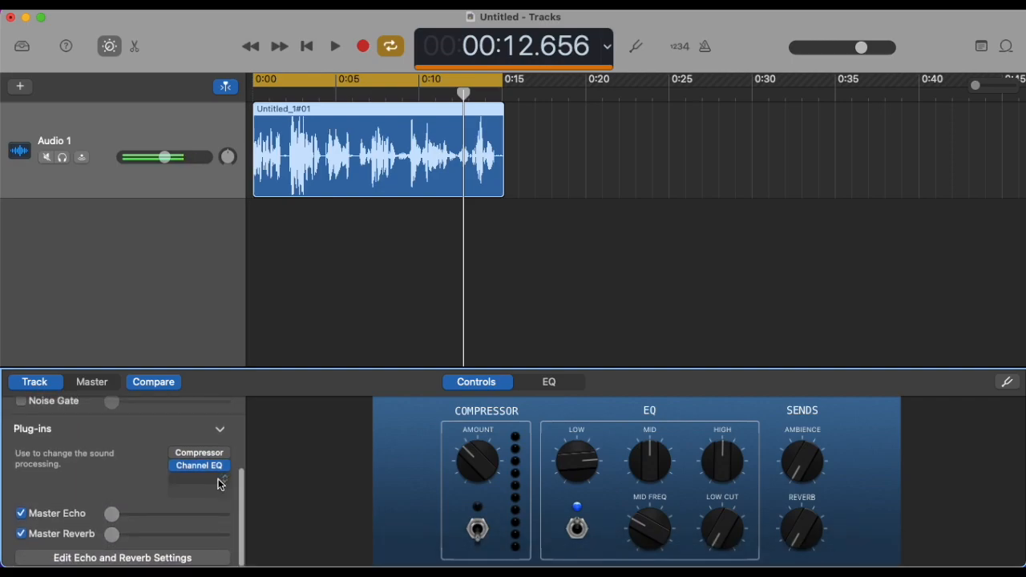
pyautogui.scroll(3, 148, 476)
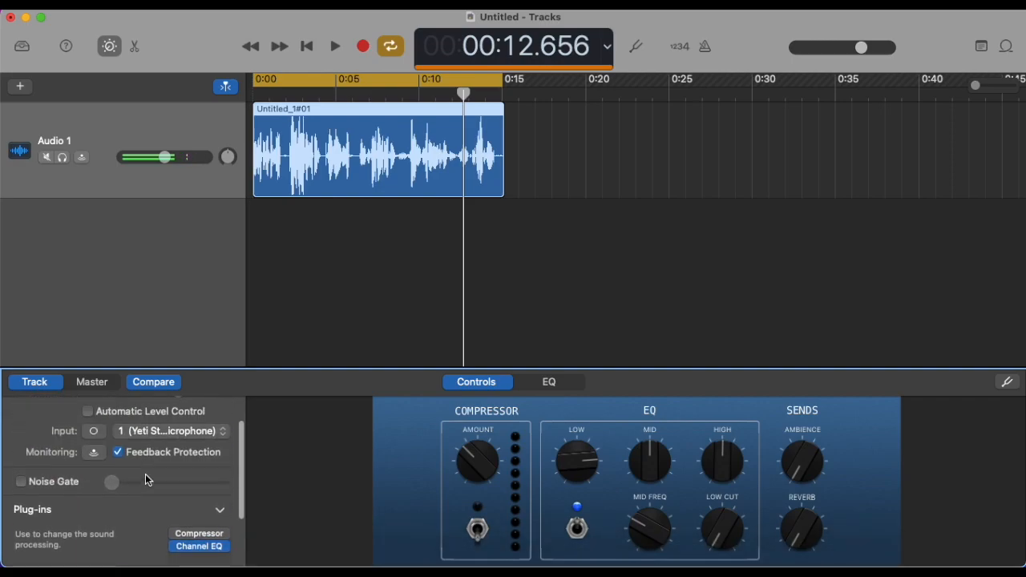
pyautogui.click(21, 487)
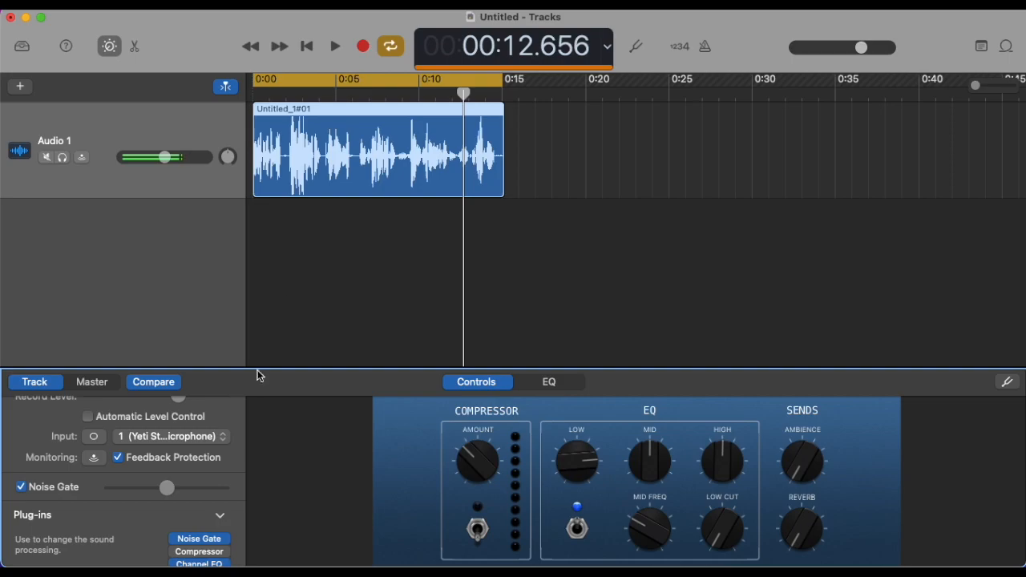
pyautogui.click(335, 48)
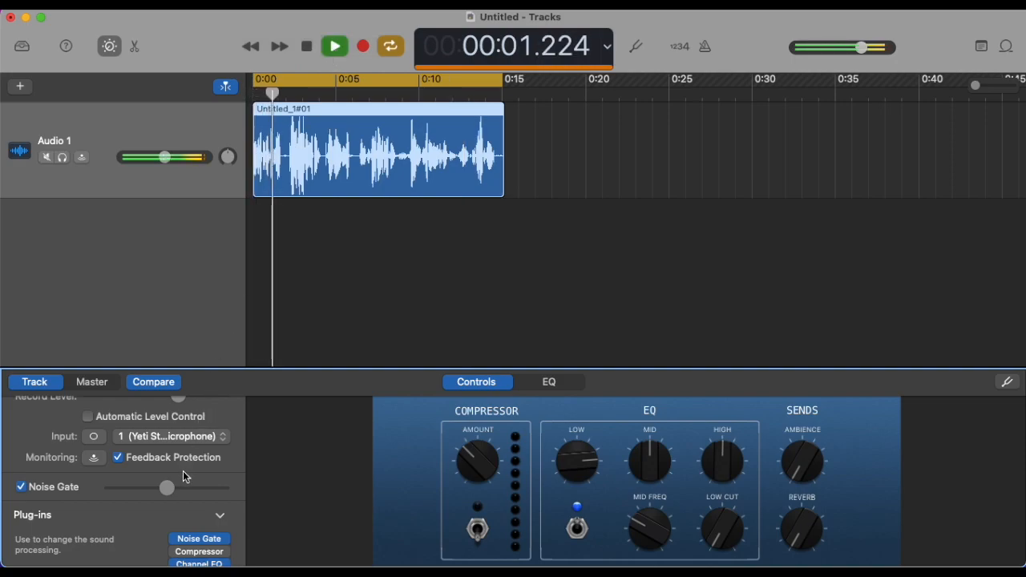
pyautogui.moveTo(166, 487); pyautogui.dragTo(88, 490)
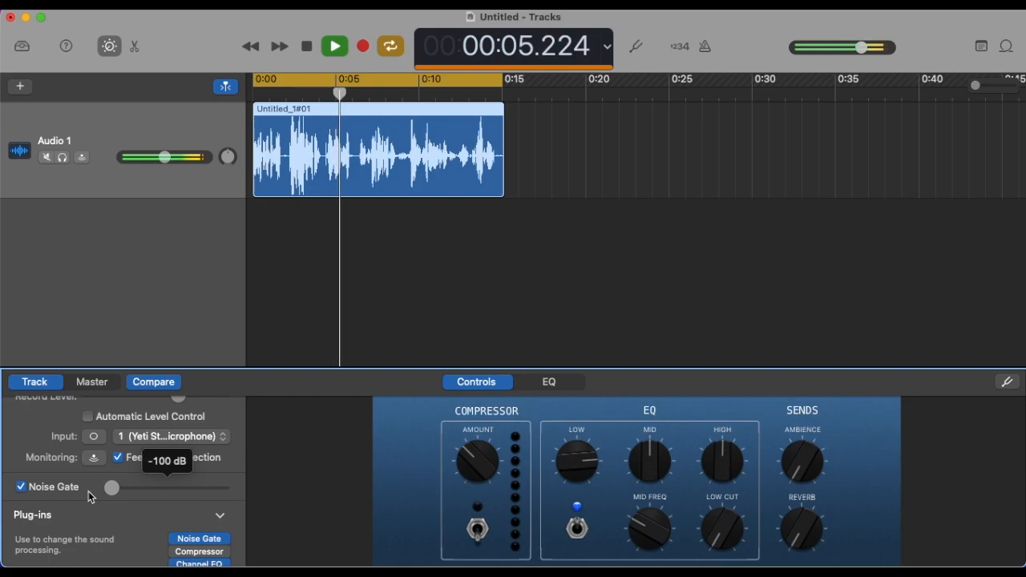
pyautogui.moveTo(88, 490); pyautogui.dragTo(333, 491)
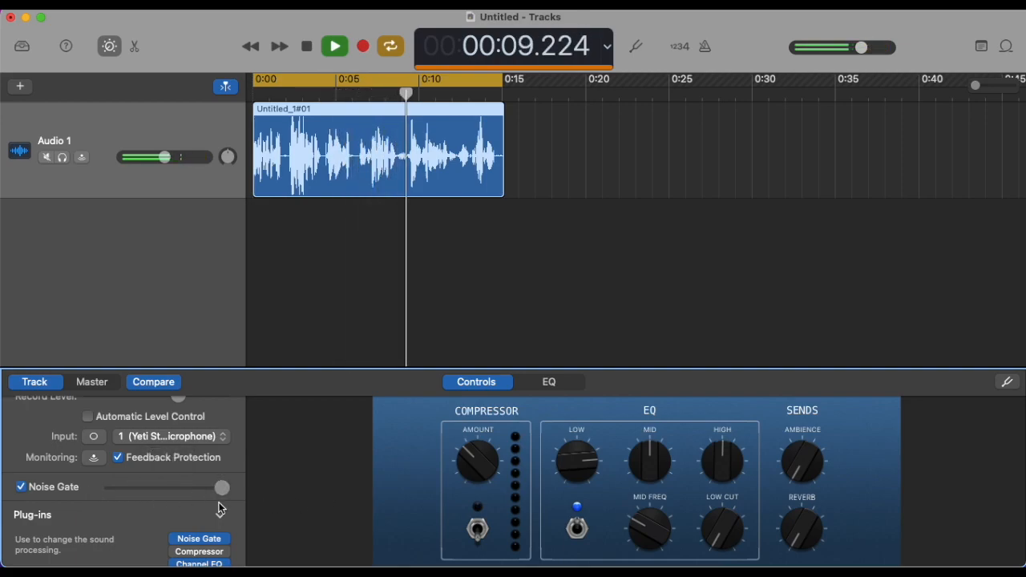
pyautogui.moveTo(223, 494)
pyautogui.moveTo(224, 495); pyautogui.dragTo(209, 497)
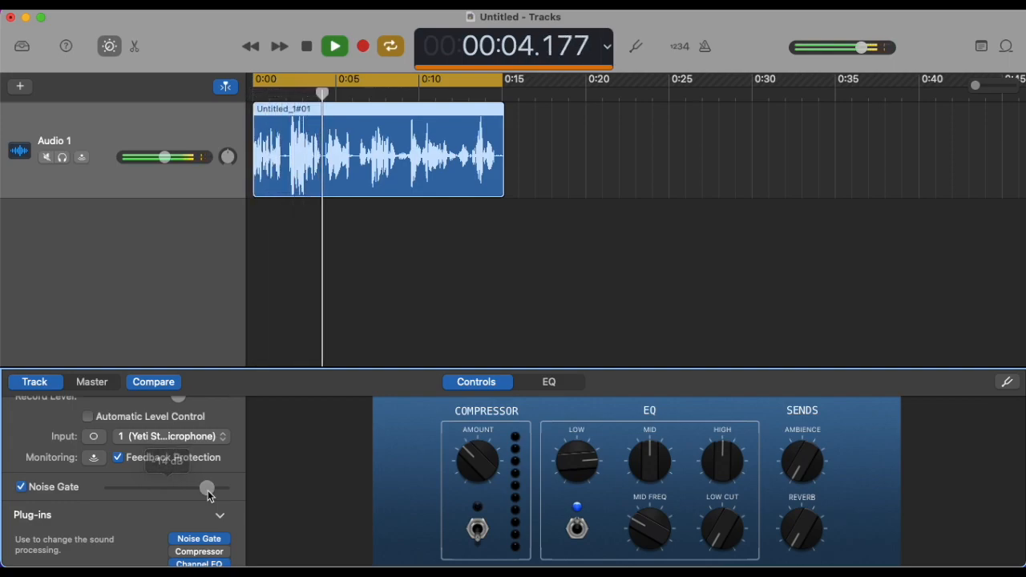
# Step: Compare the clip with the Noise Gate off and on, leave the gate enabled, and stop playback
pyautogui.click(21, 487)
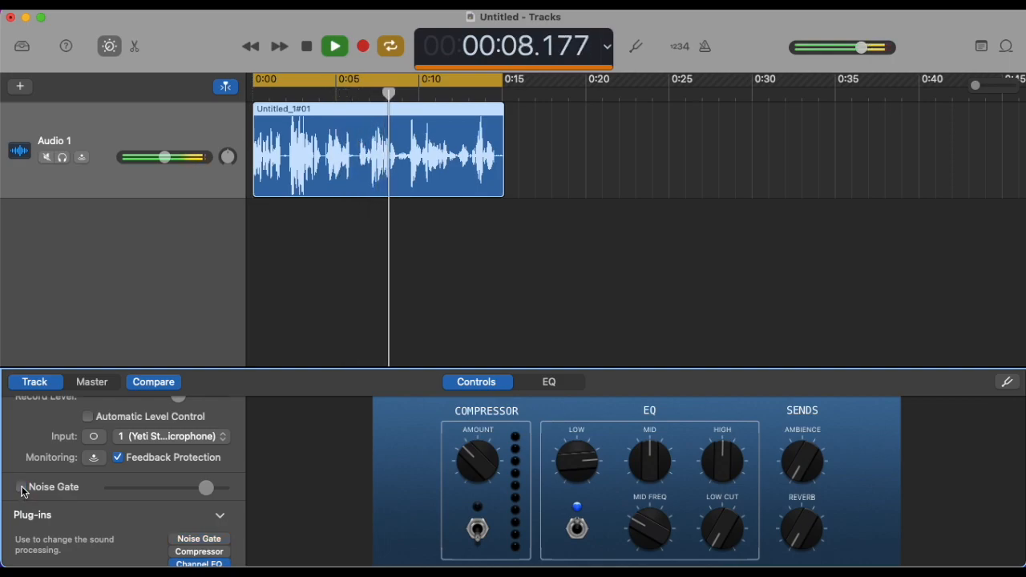
pyautogui.click(22, 488)
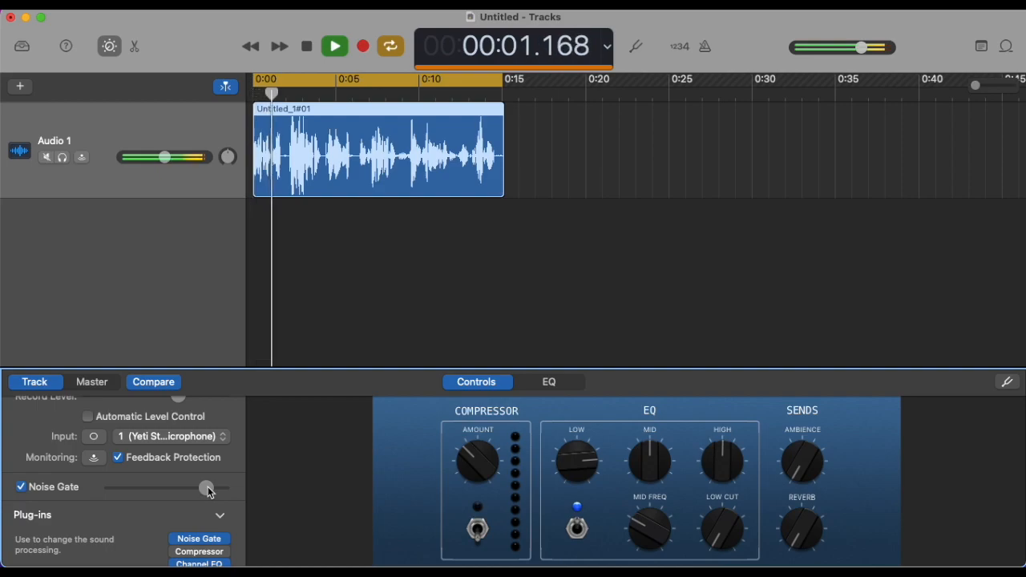
pyautogui.click(329, 54)
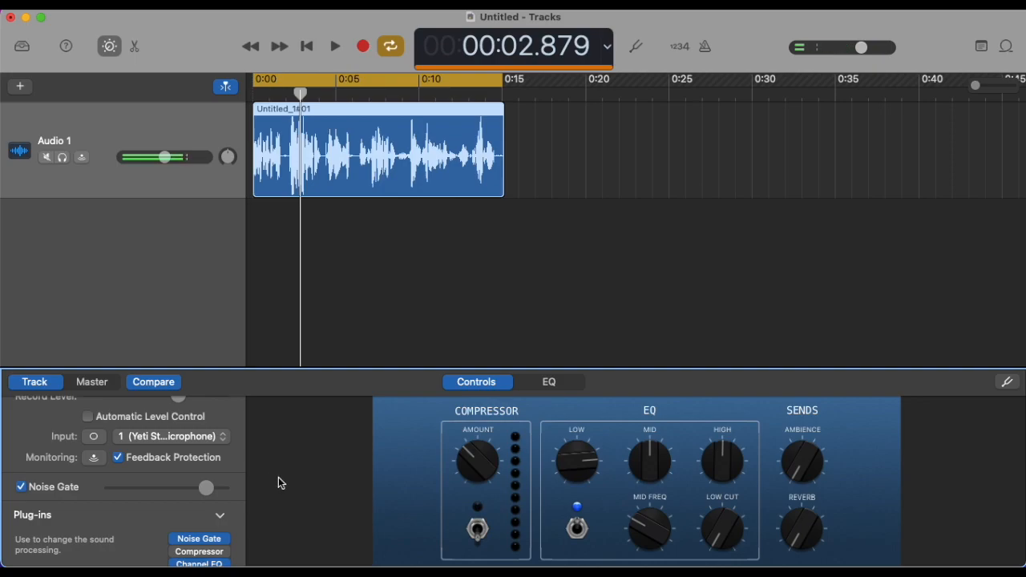
# Step: Switch on the track's Compressor and raise its Amount to maximum while listening to the clip, and stop playback
pyautogui.scroll(3, 163, 497)
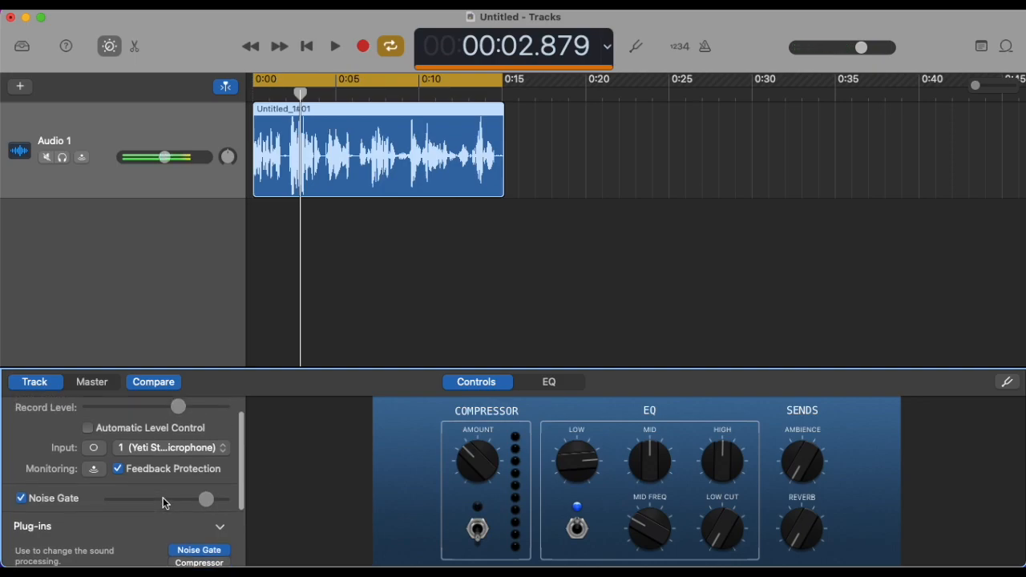
pyautogui.scroll(-3, 163, 496)
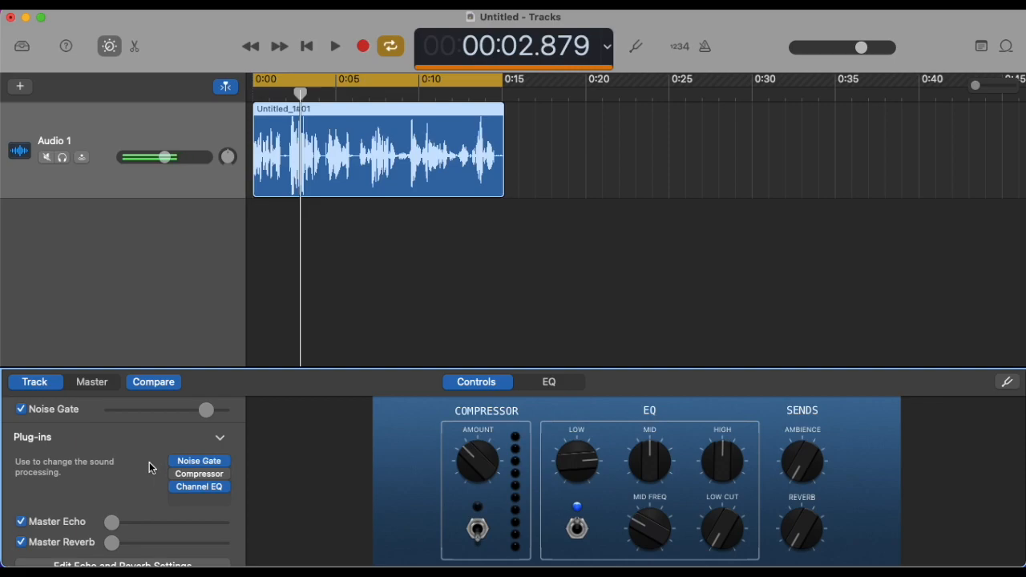
pyautogui.click(478, 542)
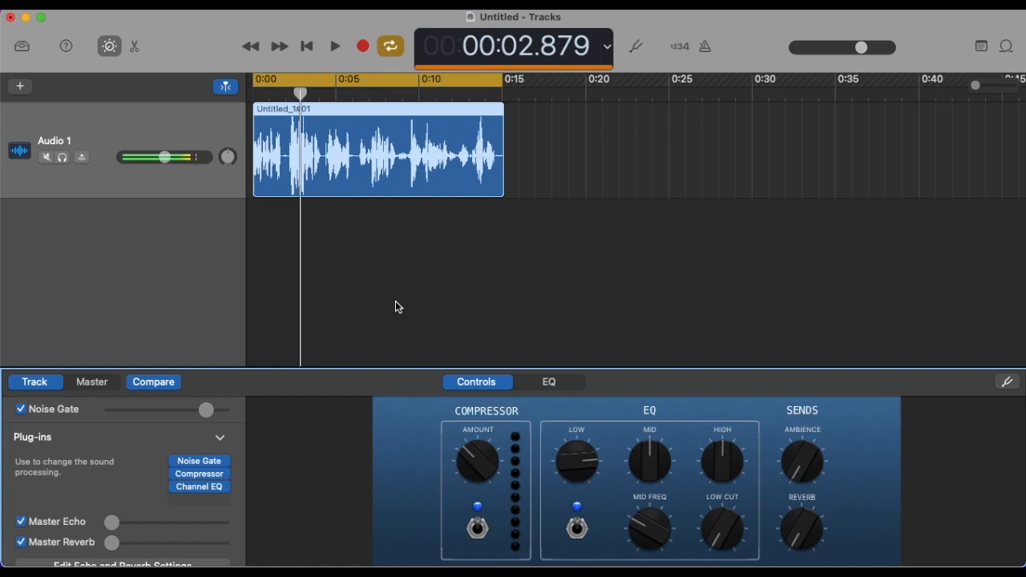
pyautogui.click(335, 47)
pyautogui.moveTo(469, 458); pyautogui.dragTo(478, 415)
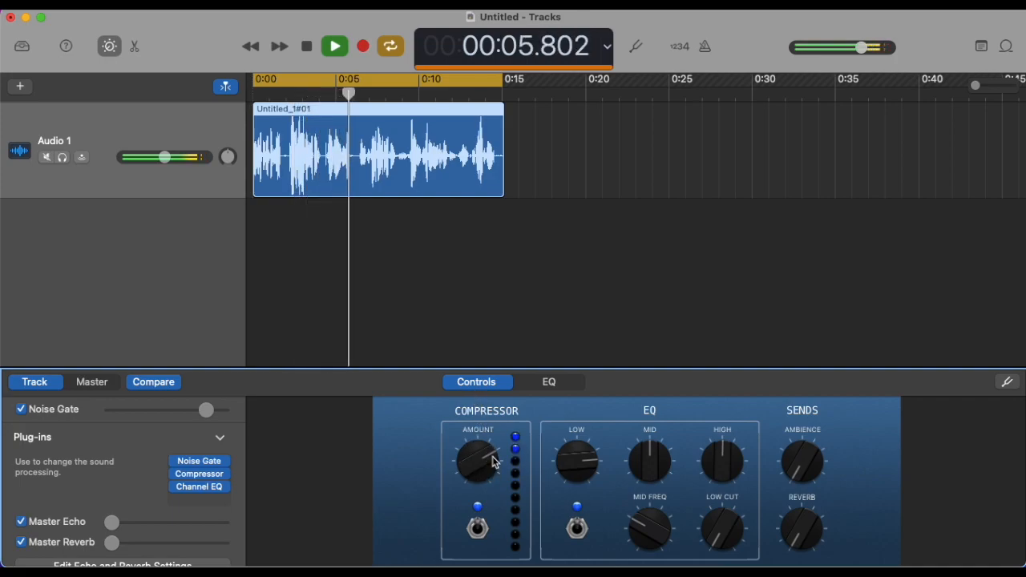
pyautogui.moveTo(490, 458); pyautogui.dragTo(476, 370)
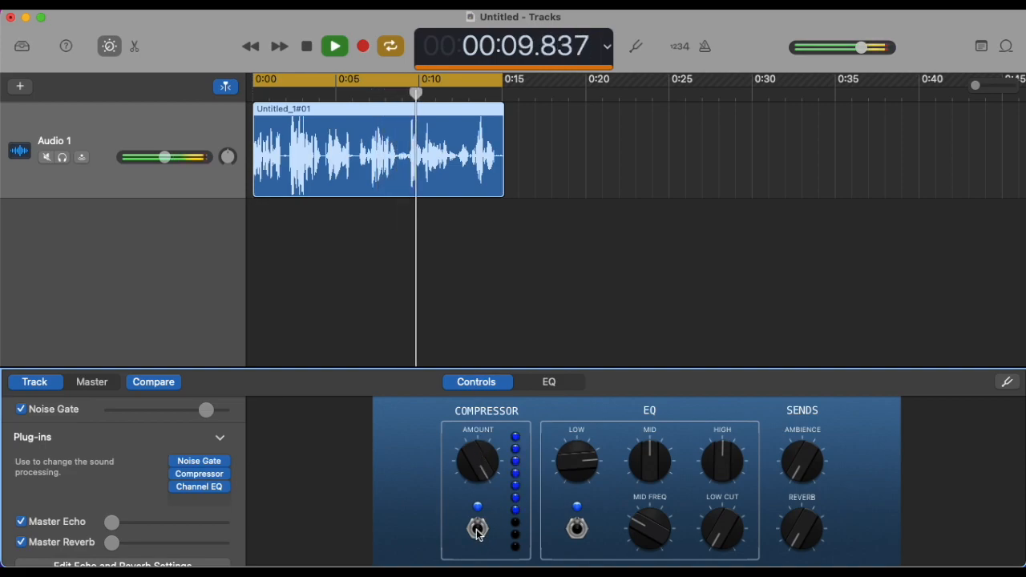
pyautogui.click(335, 48)
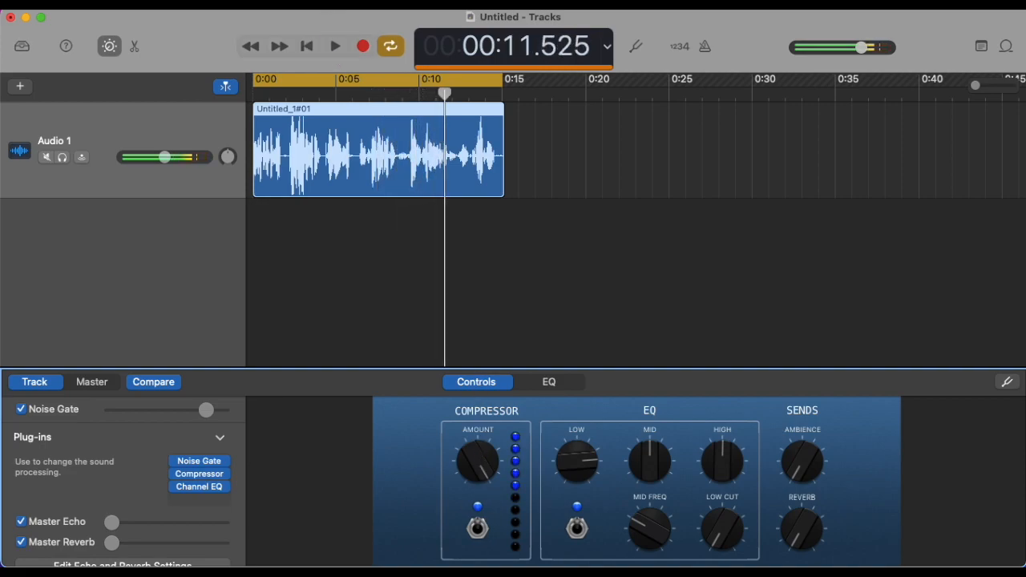
# Step: Reduce the Compressor's Amount to moderately above halfway and compare the playing clip with the Compressor off and on, leaving it enabled
pyautogui.moveTo(474, 456); pyautogui.dragTo(474, 540)
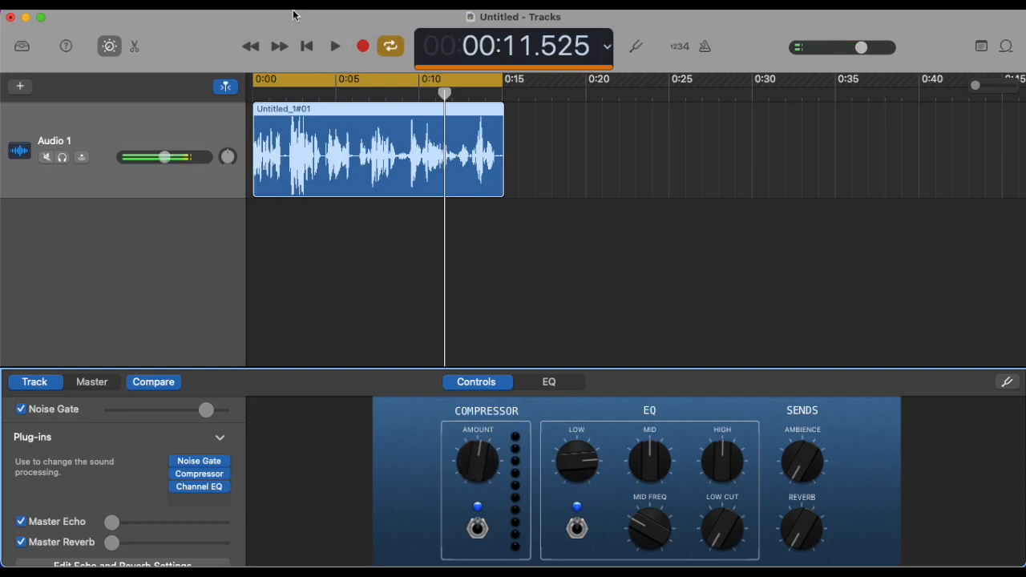
pyautogui.click(334, 47)
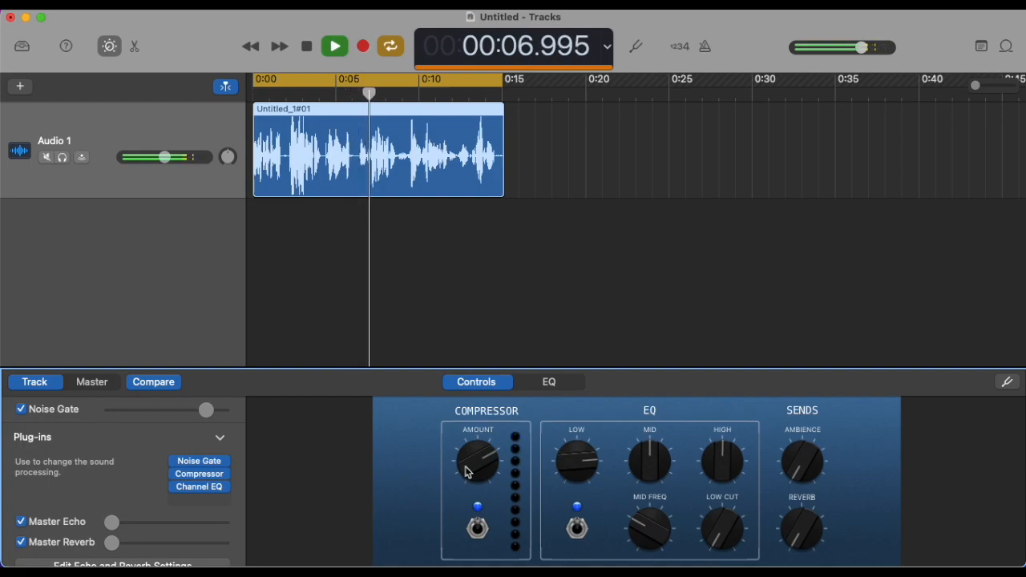
pyautogui.click(478, 529)
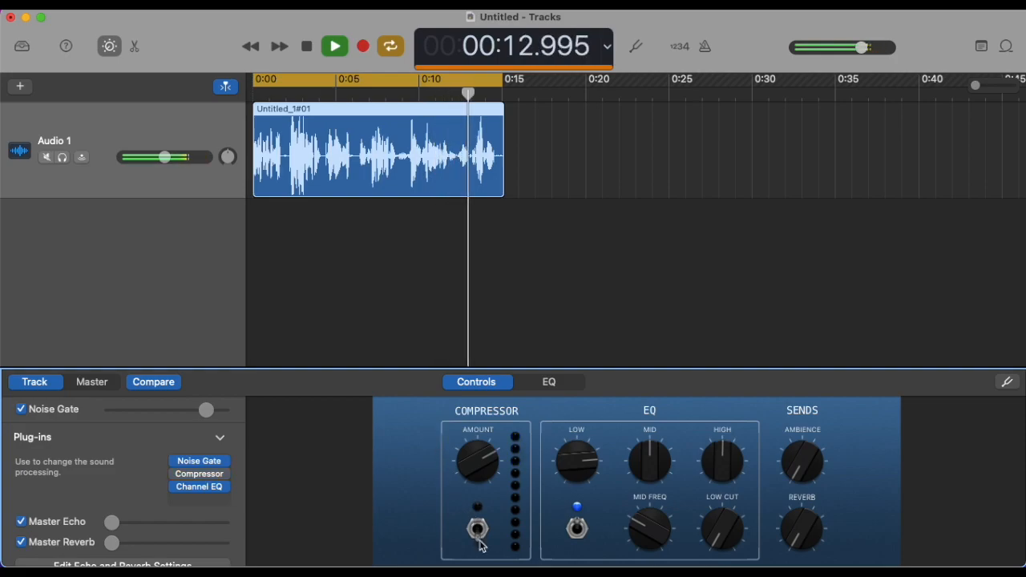
pyautogui.click(478, 529)
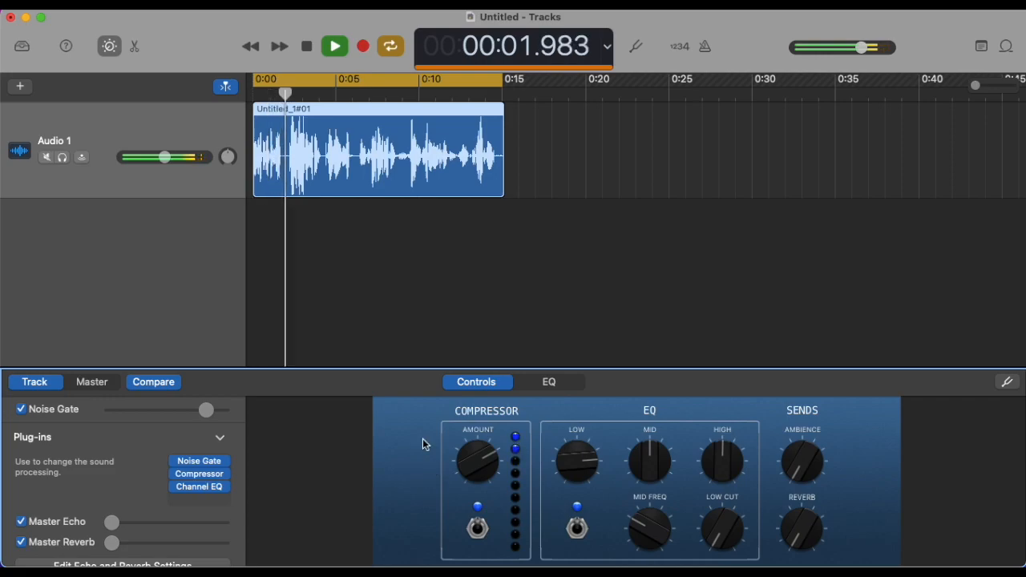
pyautogui.click(337, 51)
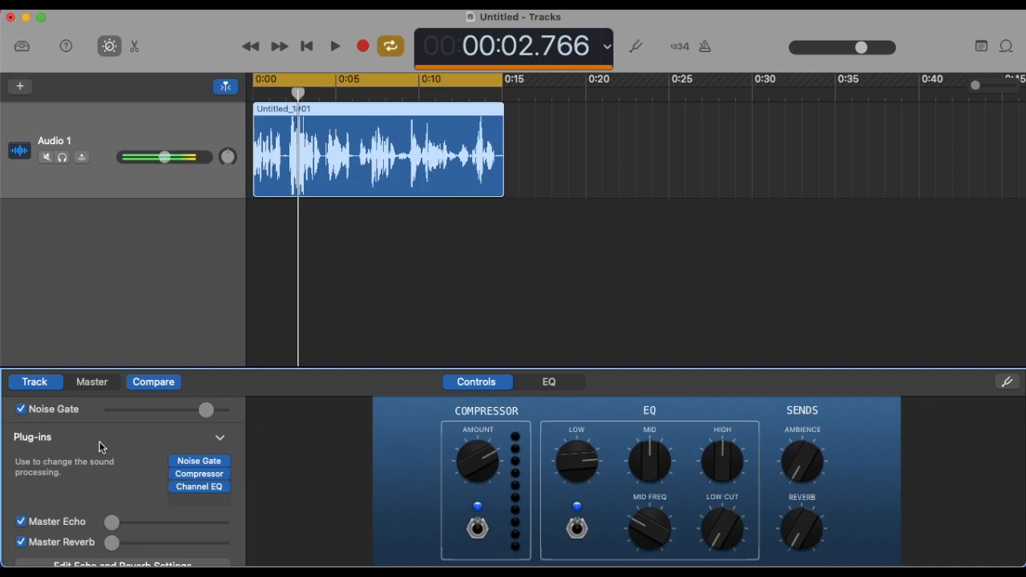
# Step: Turn off cycle playback, move the audio region to start at 0:10, and place the playhead near its beginning
pyautogui.scroll(3, 100, 442)
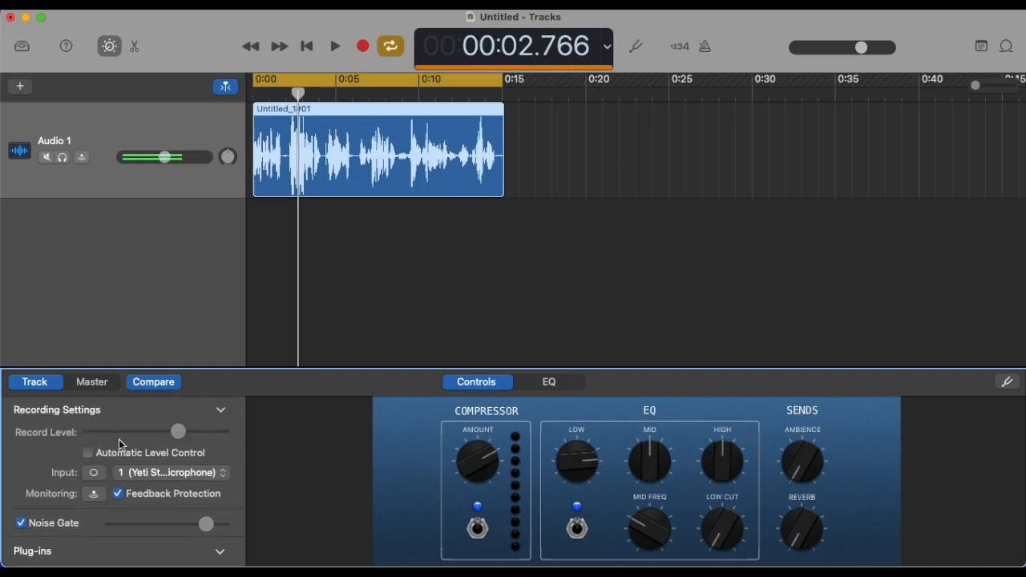
pyautogui.scroll(-5, 120, 443)
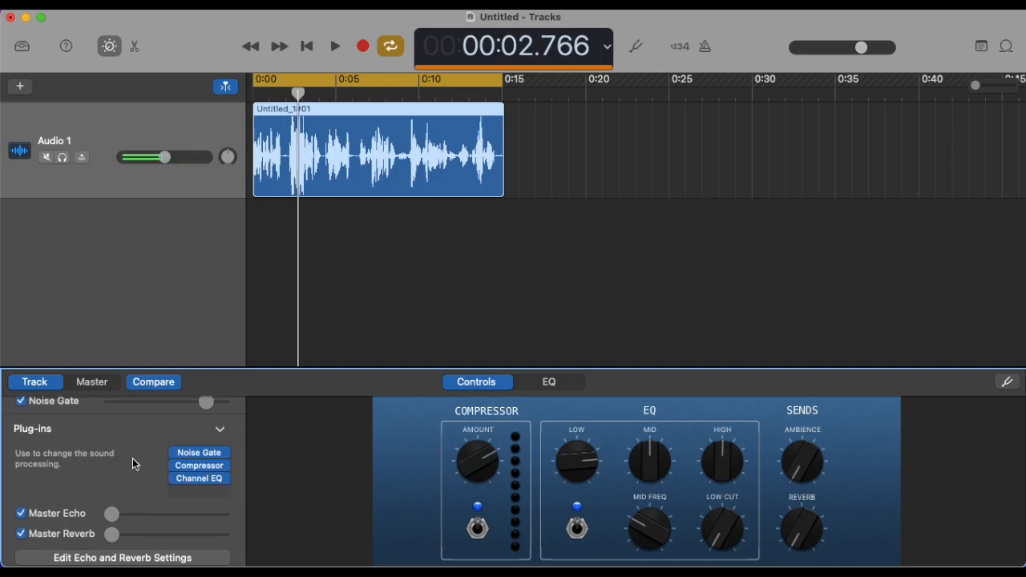
pyautogui.scroll(5, 132, 457)
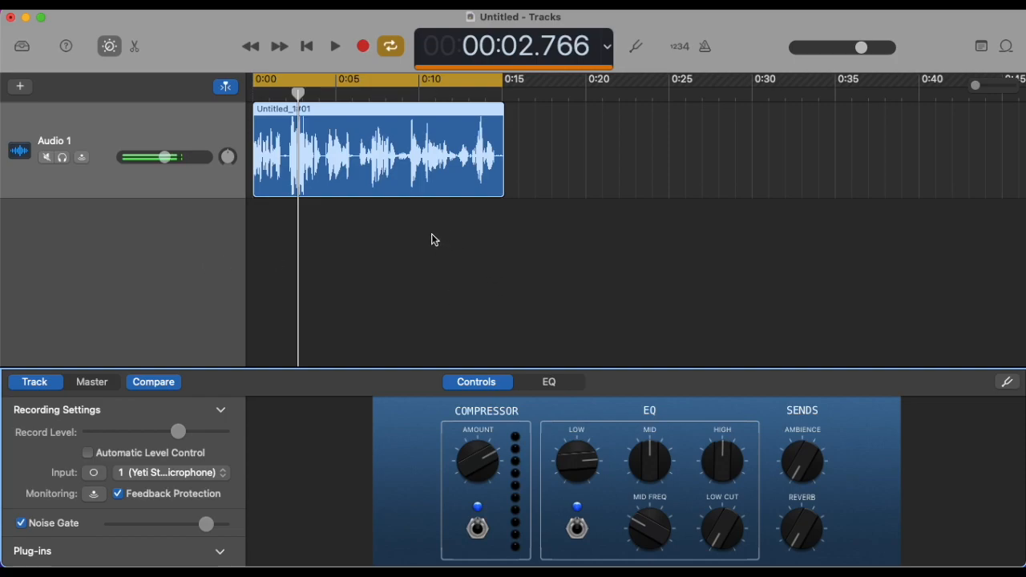
pyautogui.click(388, 48)
pyautogui.moveTo(363, 151); pyautogui.dragTo(528, 156)
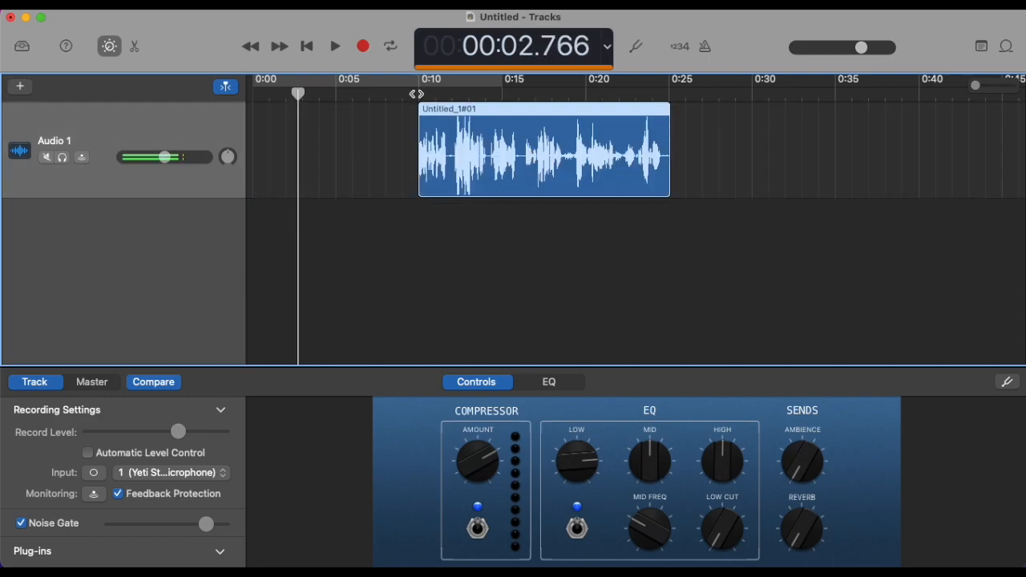
pyautogui.click(416, 94)
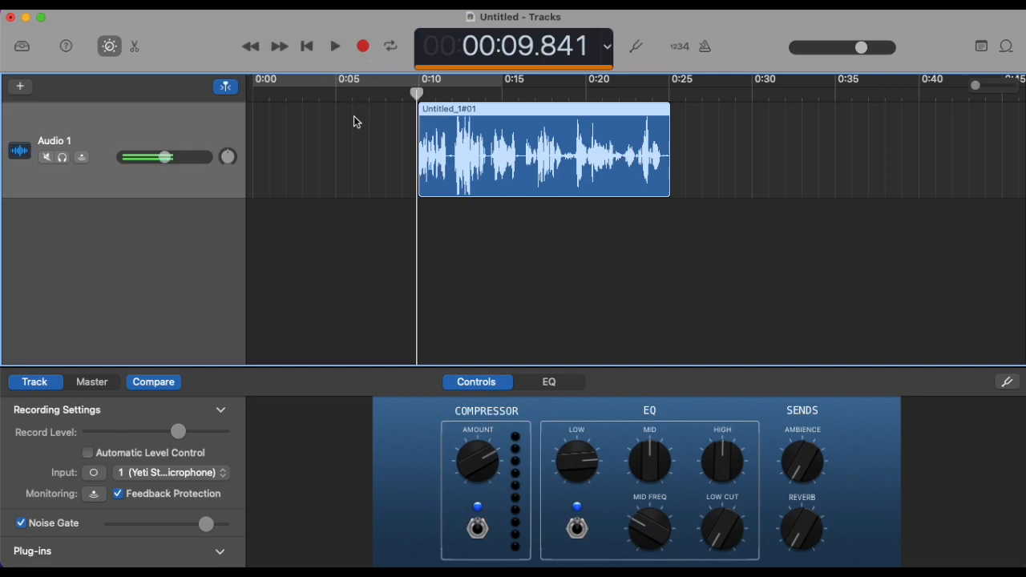
# Step: Play the clip to find the pause after 0:15, and split the audio region at 0:16.000
pyautogui.click(335, 49)
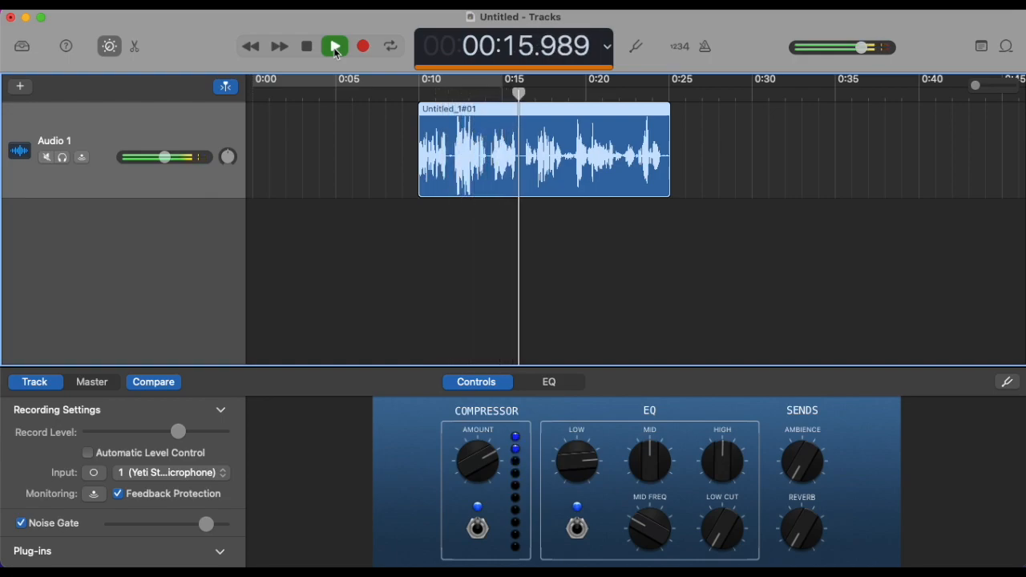
pyautogui.click(335, 48)
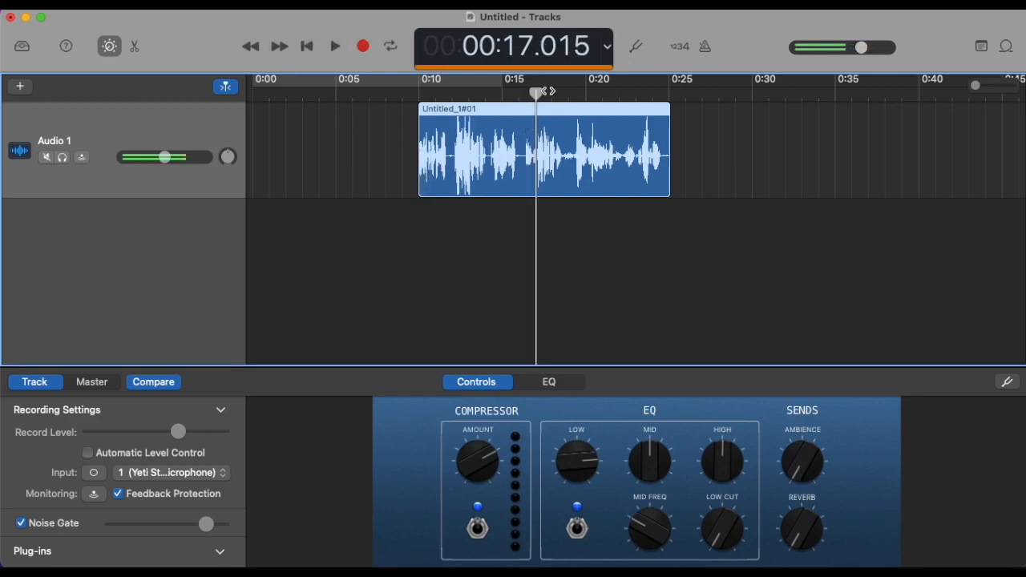
pyautogui.moveTo(538, 94); pyautogui.dragTo(519, 93)
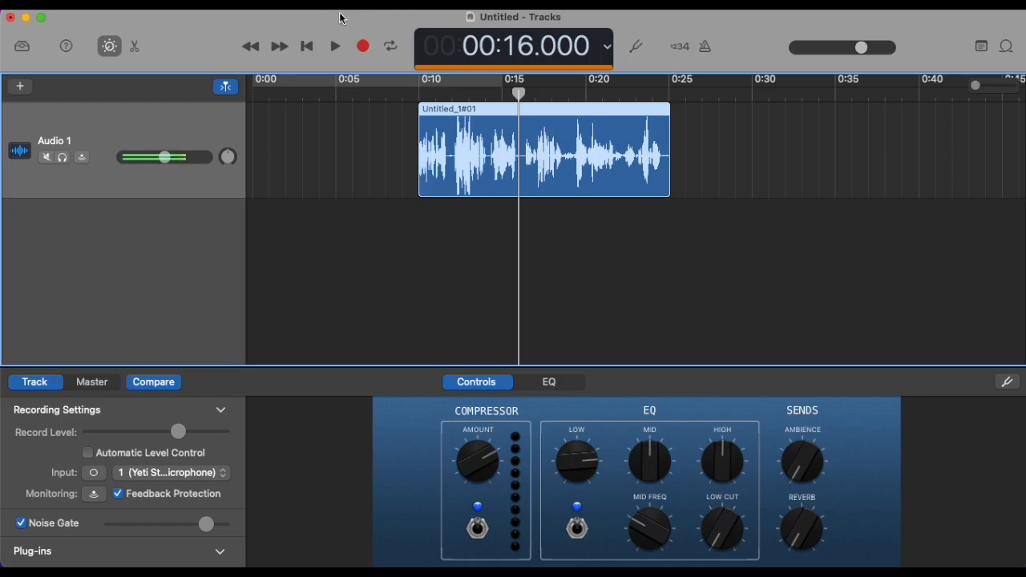
pyautogui.press('super+t')
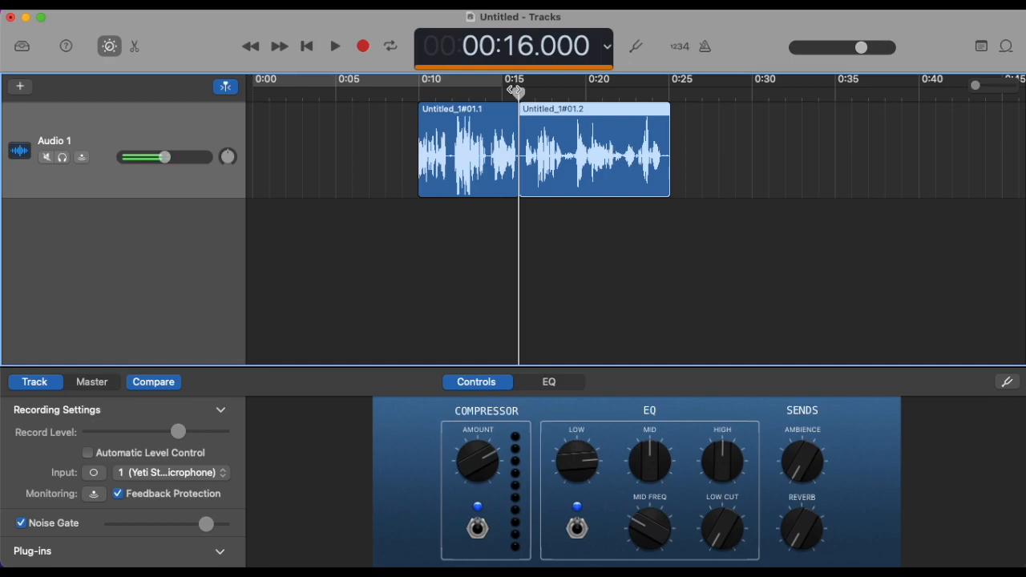
# Step: Split the second region at 0:16.750 and delete the short piece between the two cuts
pyautogui.moveTo(517, 93); pyautogui.dragTo(532, 94)
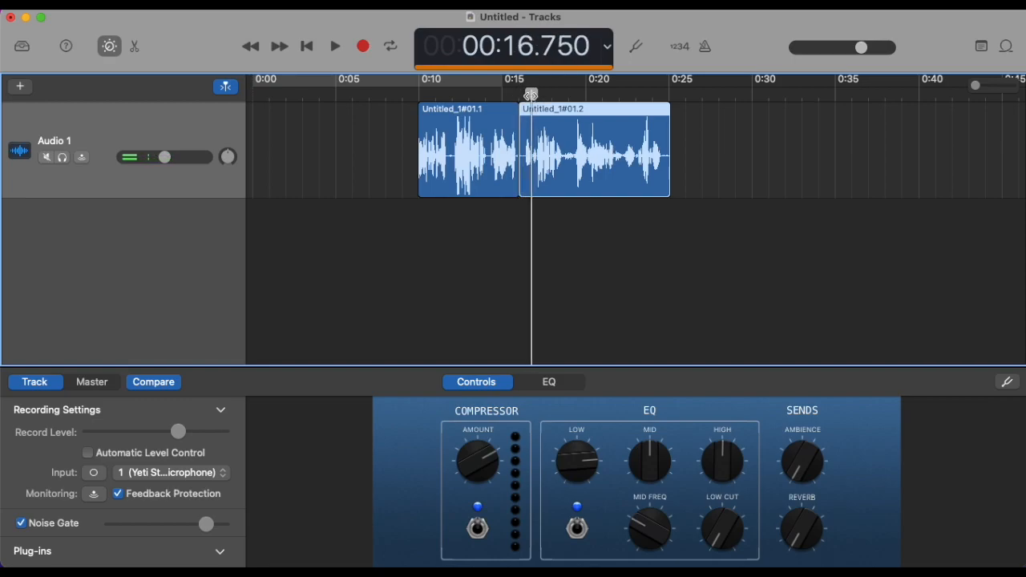
pyautogui.press('super+t')
pyautogui.click(525, 181)
pyautogui.press('Delete')
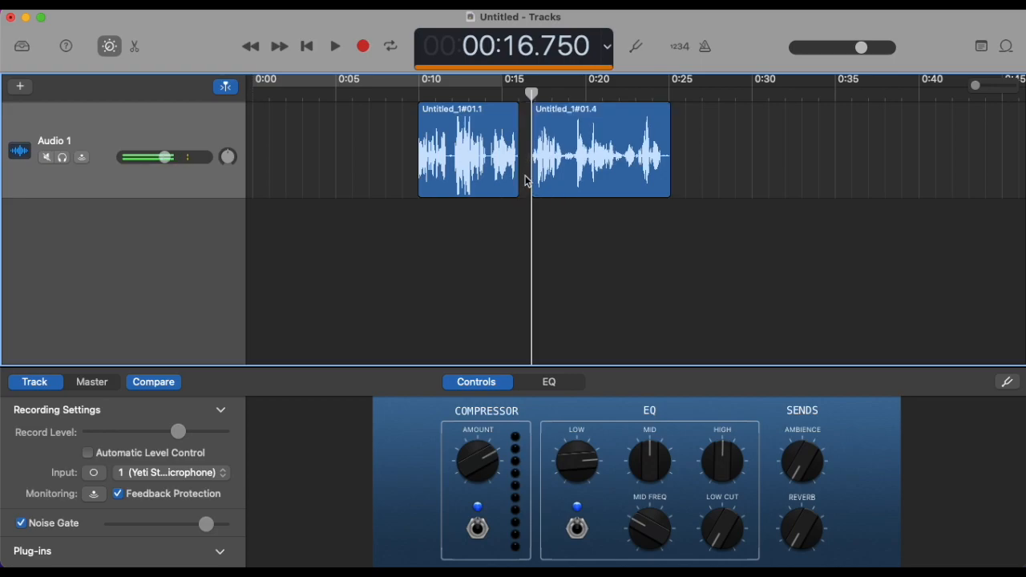
# Step: Move the second region earlier to close the gap so it starts flush against the end of the first region
pyautogui.moveTo(578, 130); pyautogui.dragTo(567, 132)
pyautogui.moveTo(974, 85); pyautogui.dragTo(995, 86)
pyautogui.hscroll(-3, 705, 182)
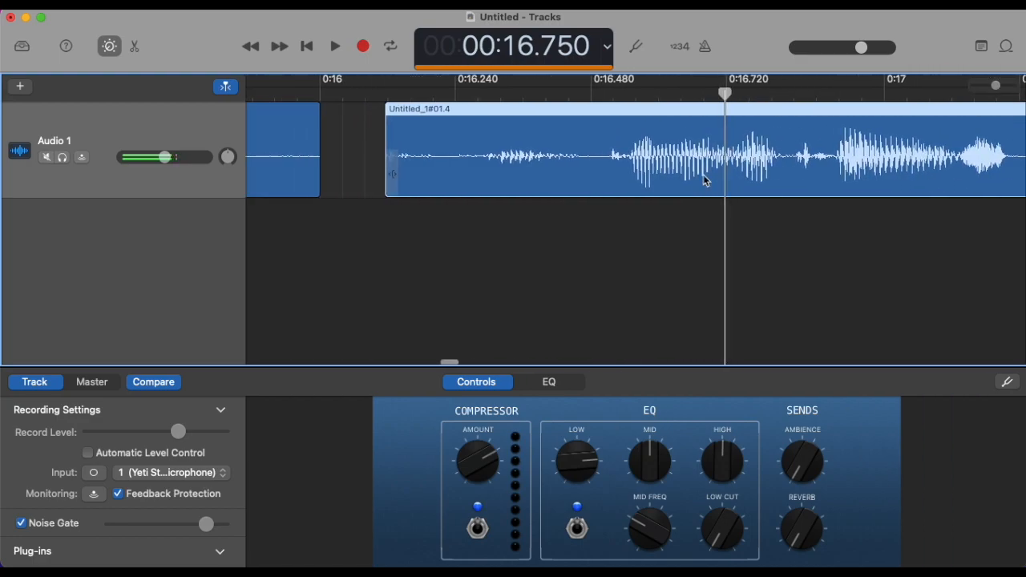
pyautogui.hscroll(-2, 706, 181)
pyautogui.moveTo(525, 110); pyautogui.dragTo(467, 124)
pyautogui.moveTo(995, 86)
pyautogui.mouseDown()
pyautogui.moveTo(1021, 90)
pyautogui.moveTo(980, 88)
pyautogui.mouseUp()
# Step: Play the clip from about 0:10 across the joined edit, and stop playback
pyautogui.click(374, 91)
pyautogui.press('space')
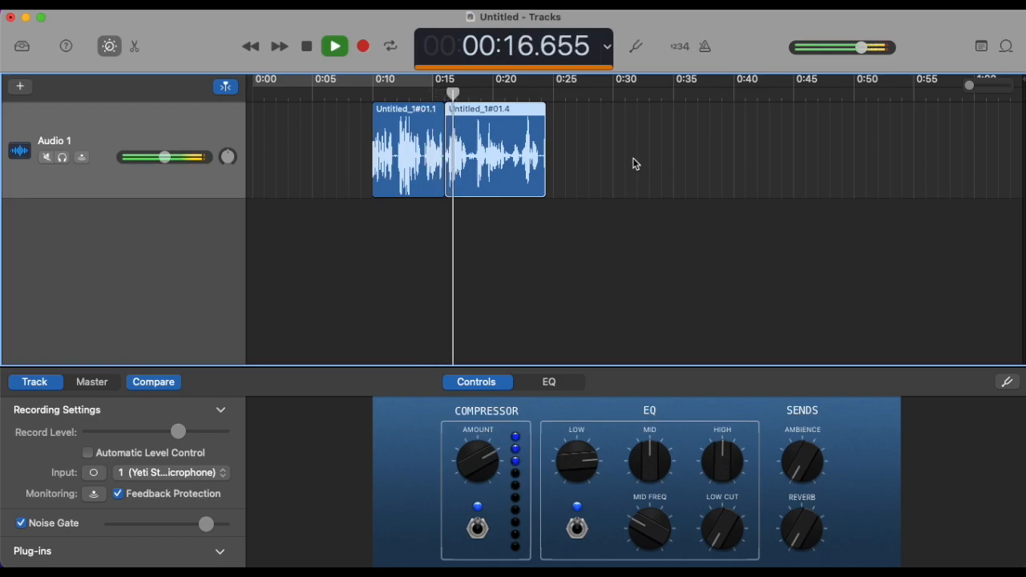
pyautogui.click(338, 52)
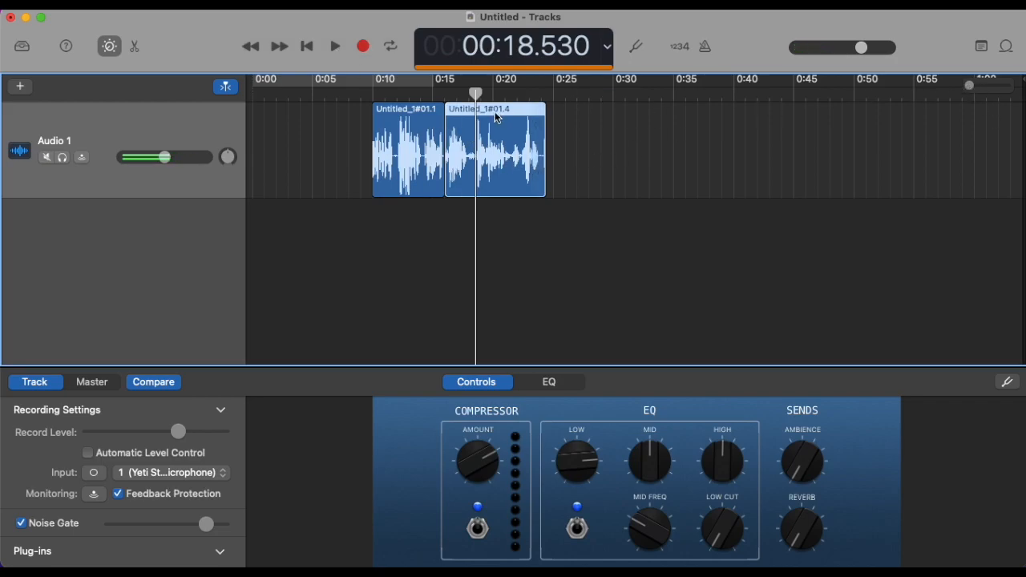
# Step: Place the playhead at 0:16.000 and listen to the opening of the second region
pyautogui.click(447, 96)
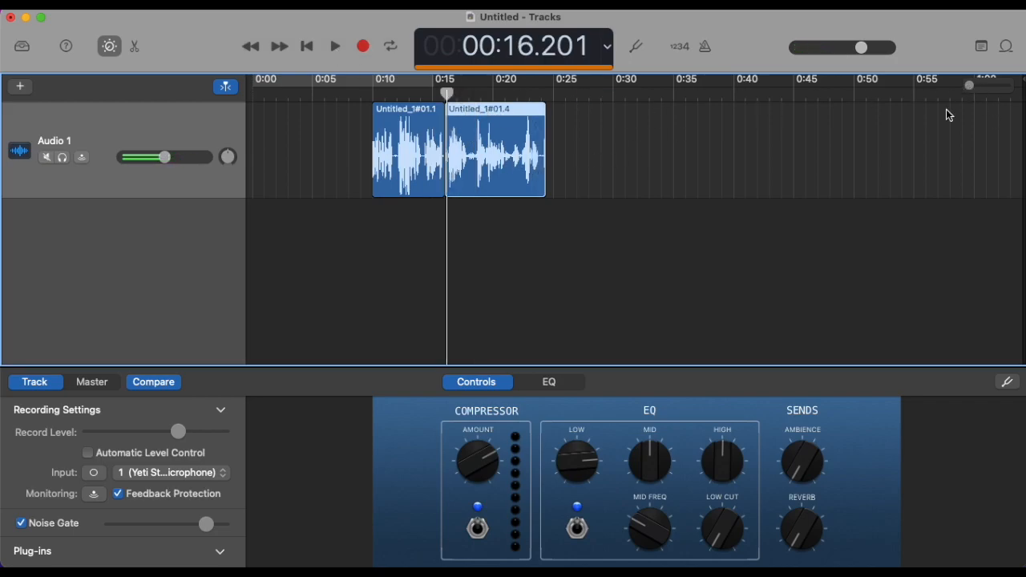
pyautogui.click(448, 95)
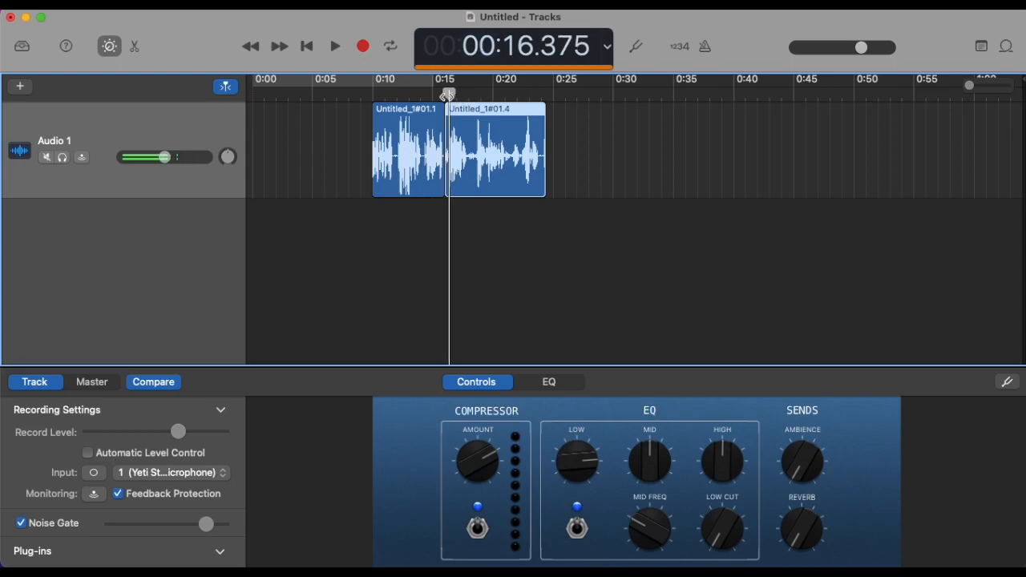
pyautogui.click(445, 96)
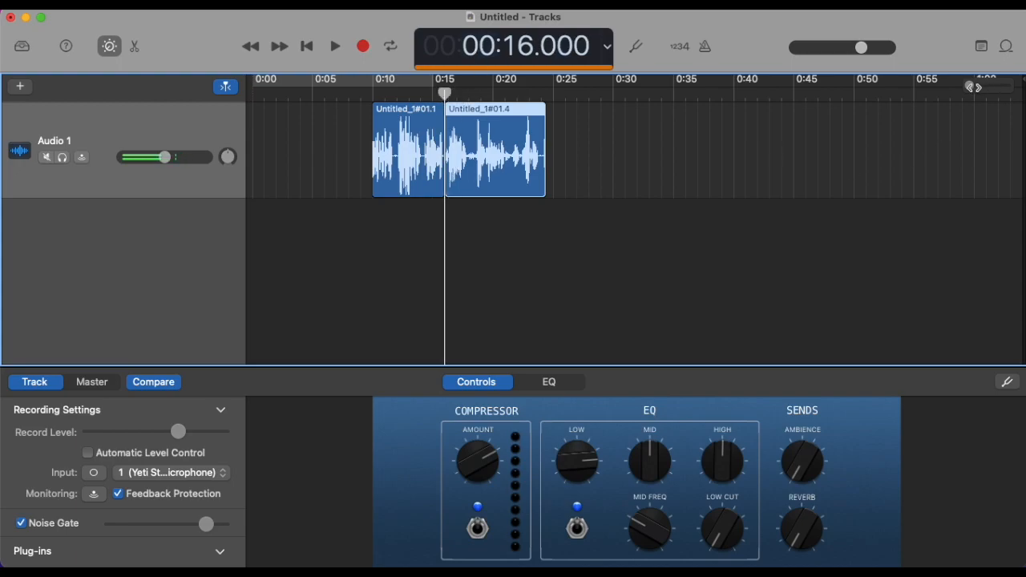
pyautogui.moveTo(970, 86); pyautogui.dragTo(991, 86)
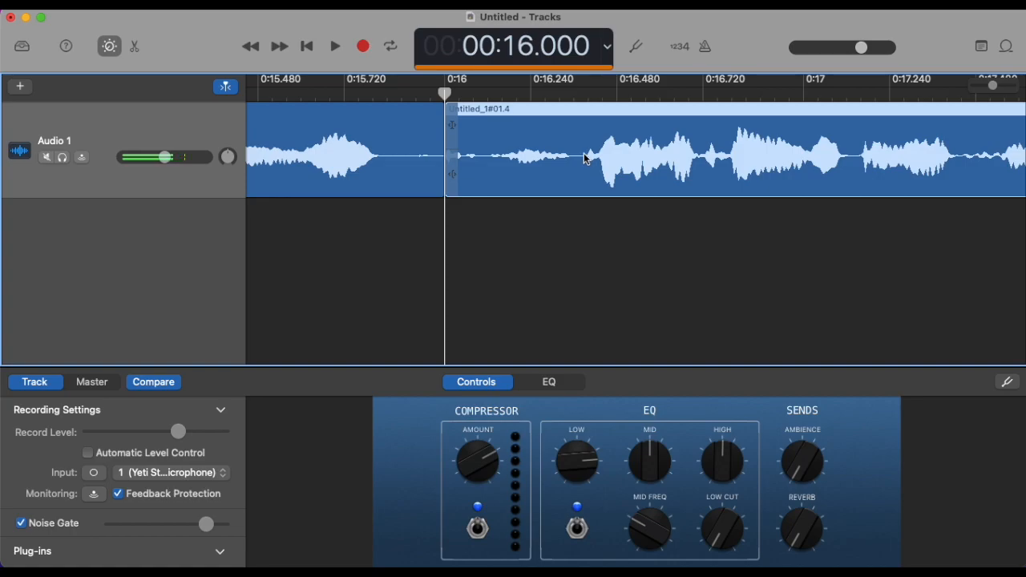
pyautogui.click(335, 46)
pyautogui.click(335, 47)
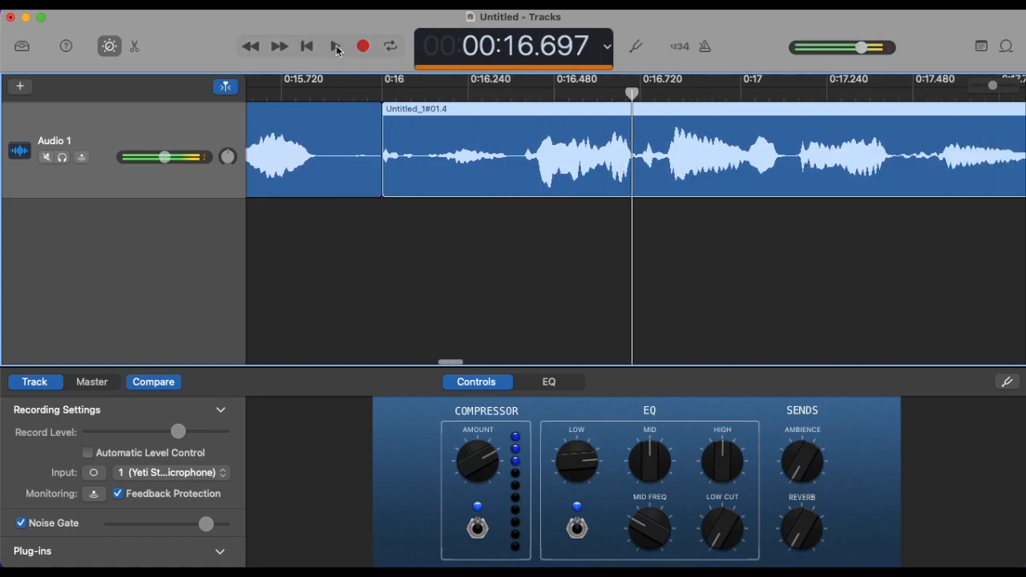
# Step: Listen for the first full word in the second region, split it at 0:16.376, and delete the piece before the cut
pyautogui.click(383, 92)
pyautogui.click(516, 94)
pyautogui.press('space')
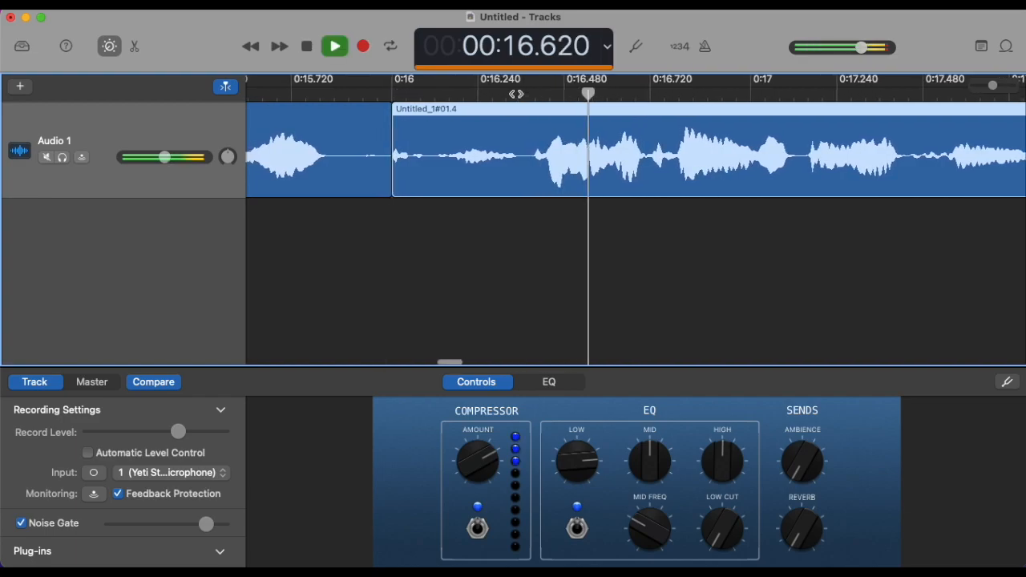
pyautogui.press('space')
pyautogui.click(423, 94)
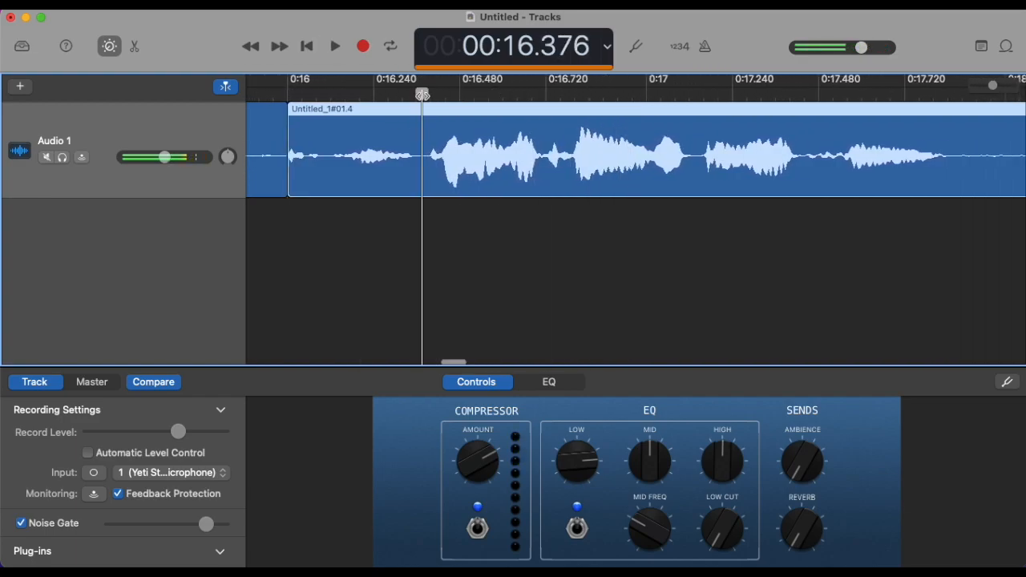
pyautogui.press('super+t')
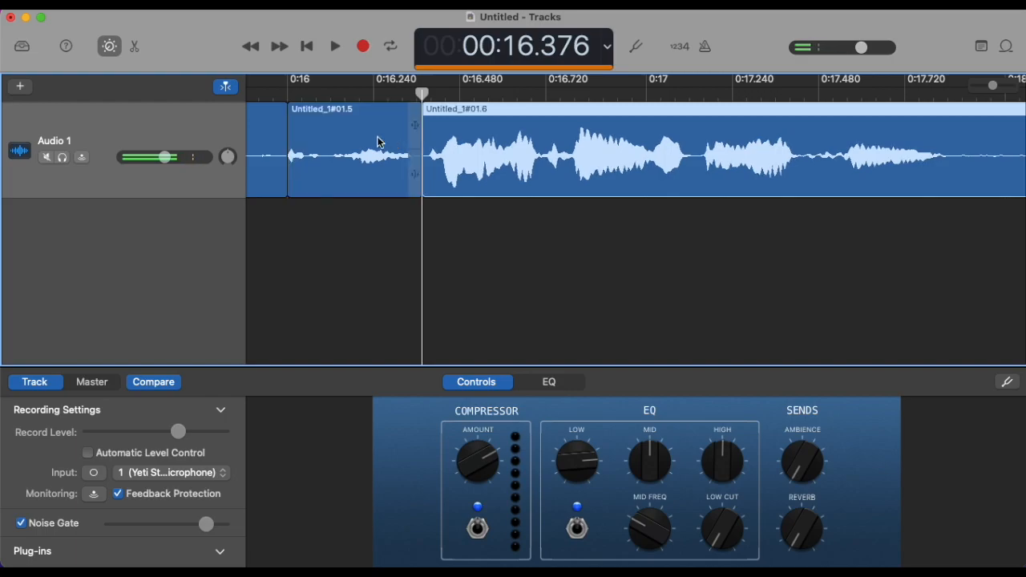
pyautogui.click(348, 141)
pyautogui.press('Delete')
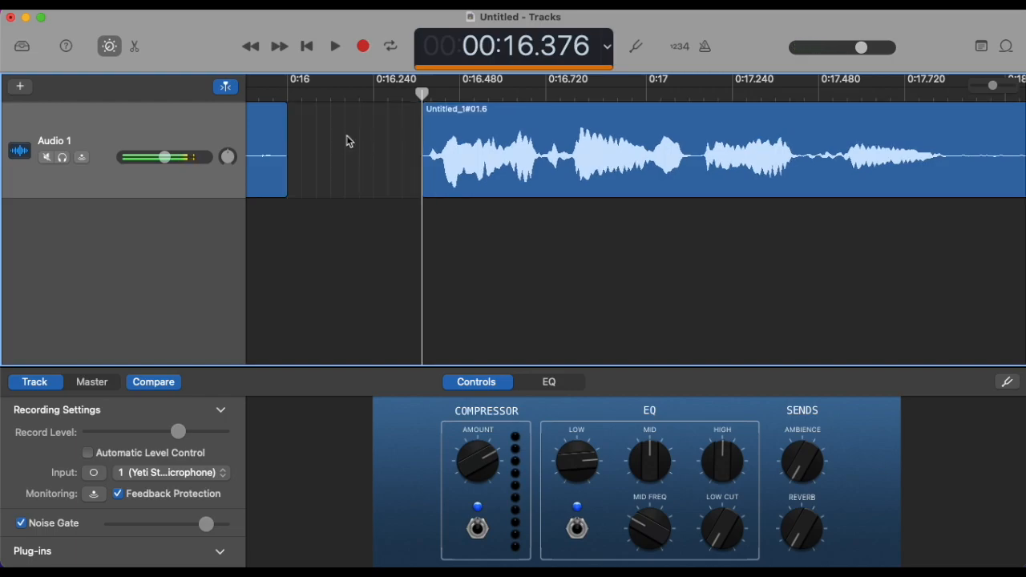
# Step: Move the remaining second region earlier until it sits directly against the first region with no gap
pyautogui.moveTo(559, 131); pyautogui.dragTo(423, 123)
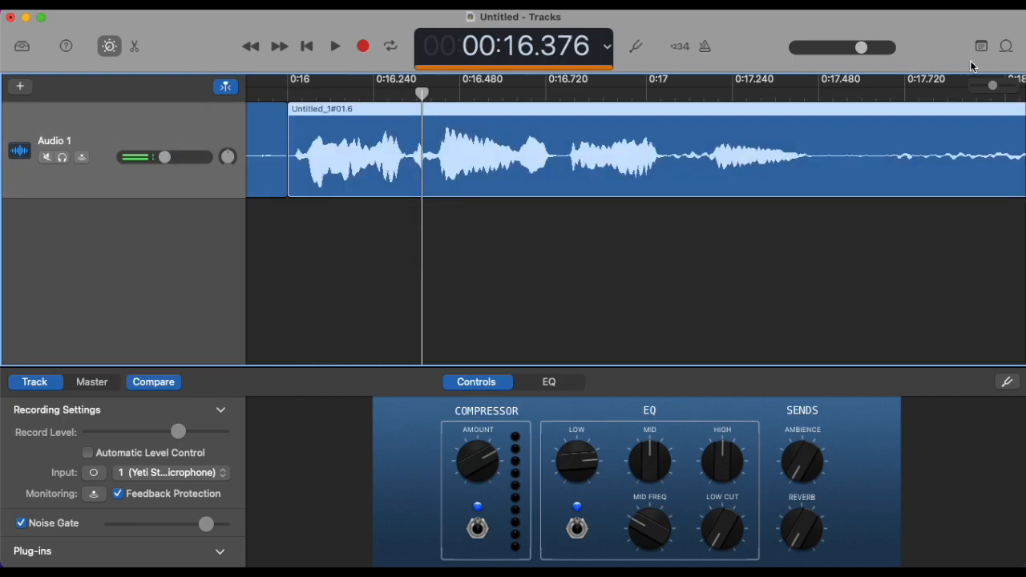
pyautogui.moveTo(993, 87)
pyautogui.mouseDown()
pyautogui.moveTo(1011, 86)
pyautogui.moveTo(983, 86)
pyautogui.mouseUp()
pyautogui.click(394, 94)
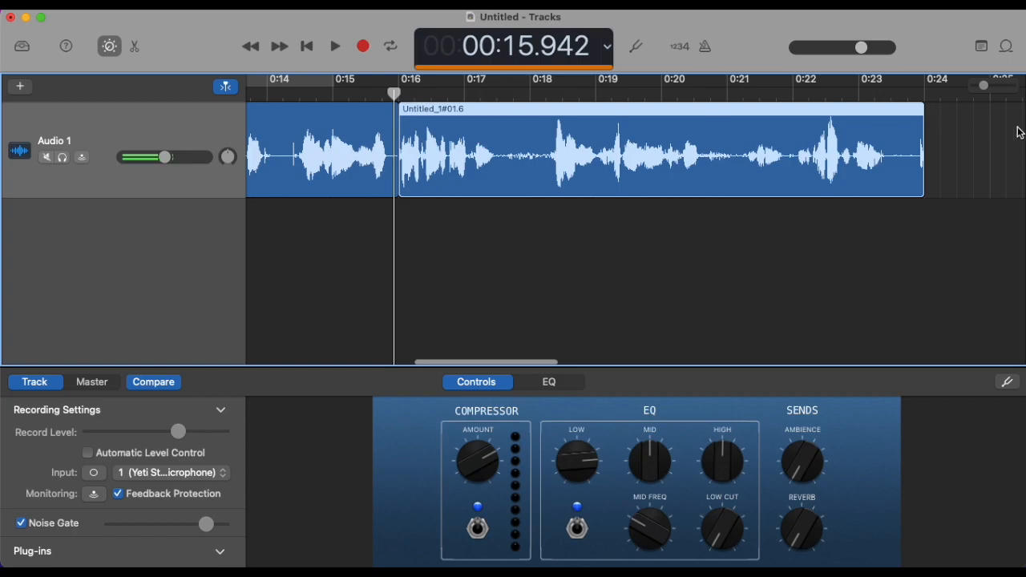
pyautogui.moveTo(981, 87); pyautogui.dragTo(1011, 86)
pyautogui.hscroll(-5, 686, 207)
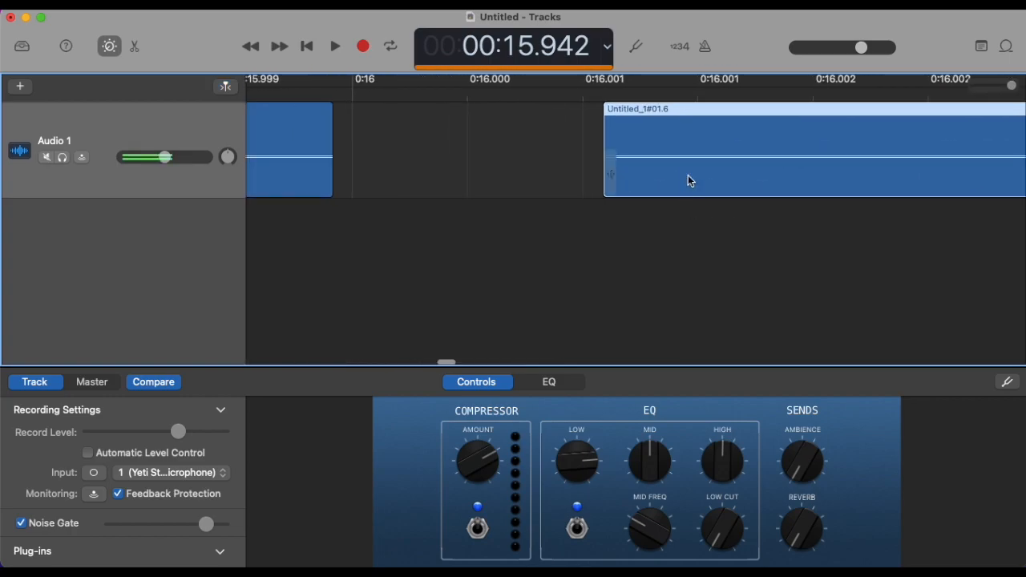
pyautogui.moveTo(684, 149); pyautogui.dragTo(412, 153)
# Step: Play the edited clip from just before 0:10, stop after the joint, and undo the second trim and region move
pyautogui.moveTo(1012, 86); pyautogui.dragTo(967, 86)
pyautogui.click(382, 99)
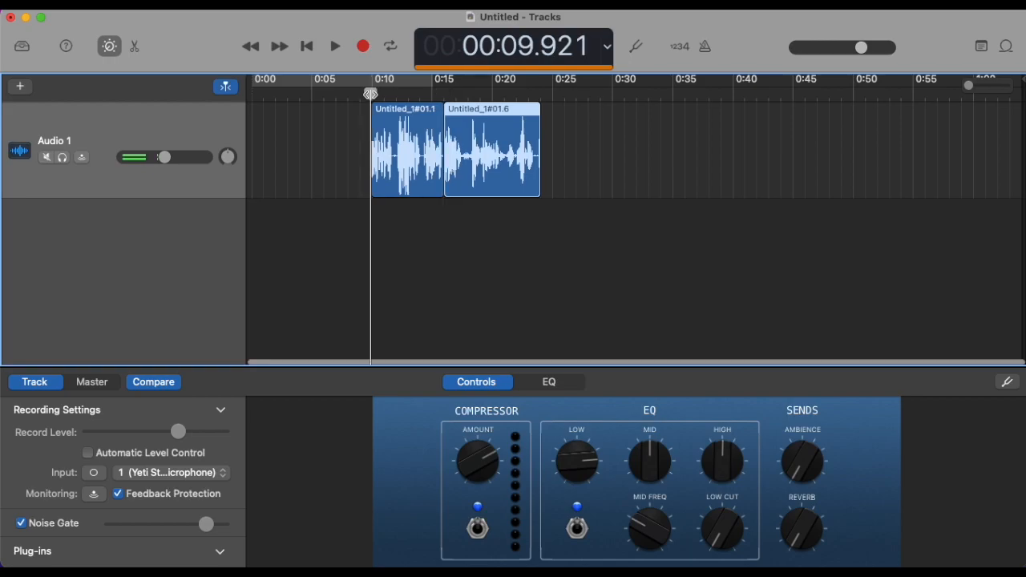
pyautogui.press('space')
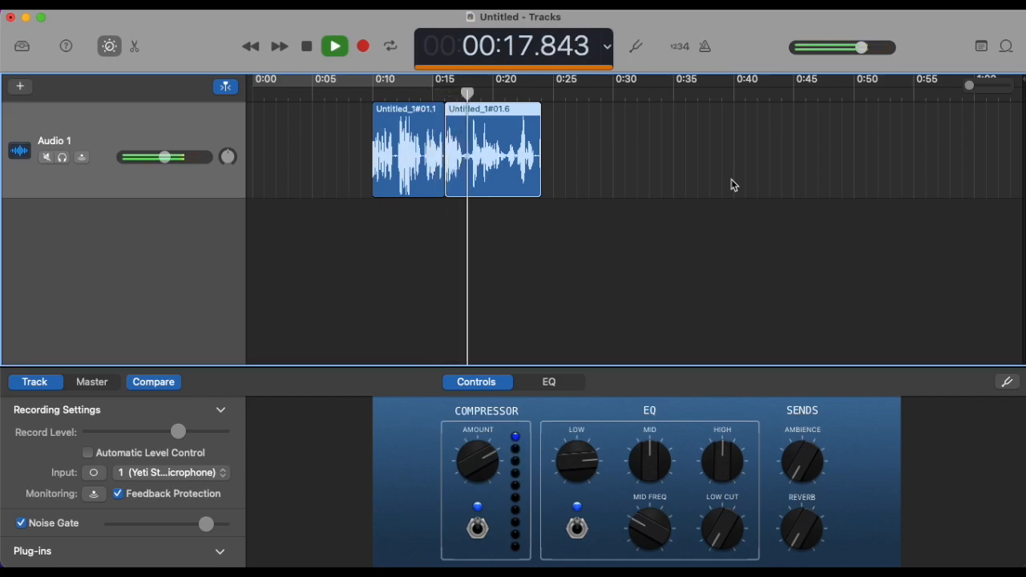
pyautogui.press('space')
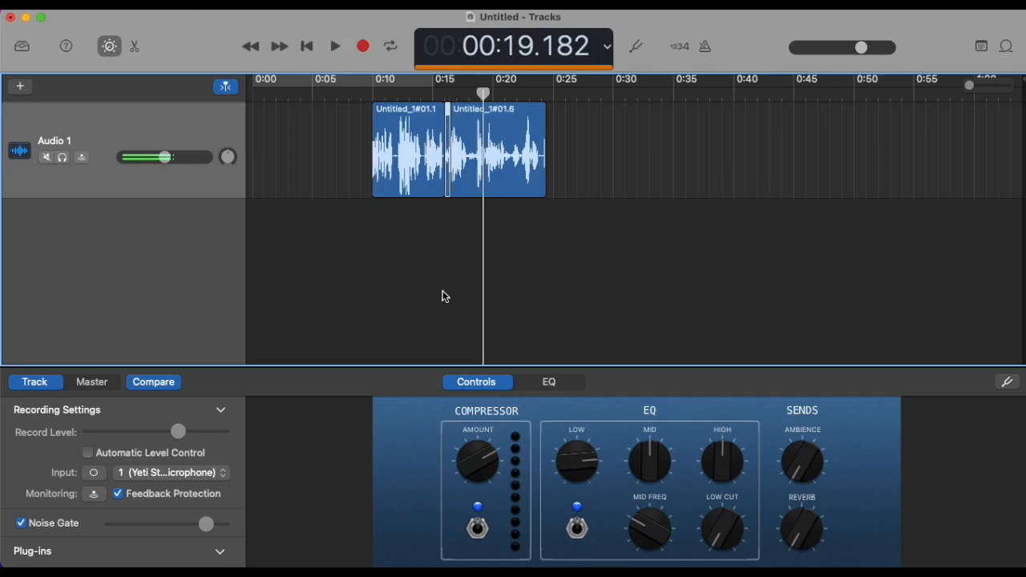
pyautogui.press('super+z')
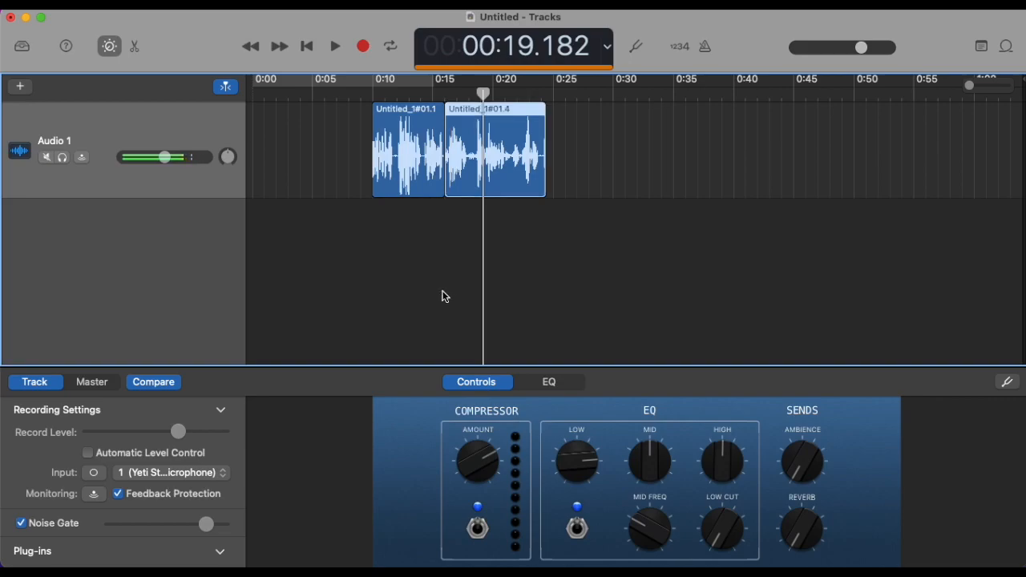
# Step: Play the restored regions across the joint at 0:16, and stop playback
pyautogui.click(367, 92)
pyautogui.click(411, 90)
pyautogui.press('space')
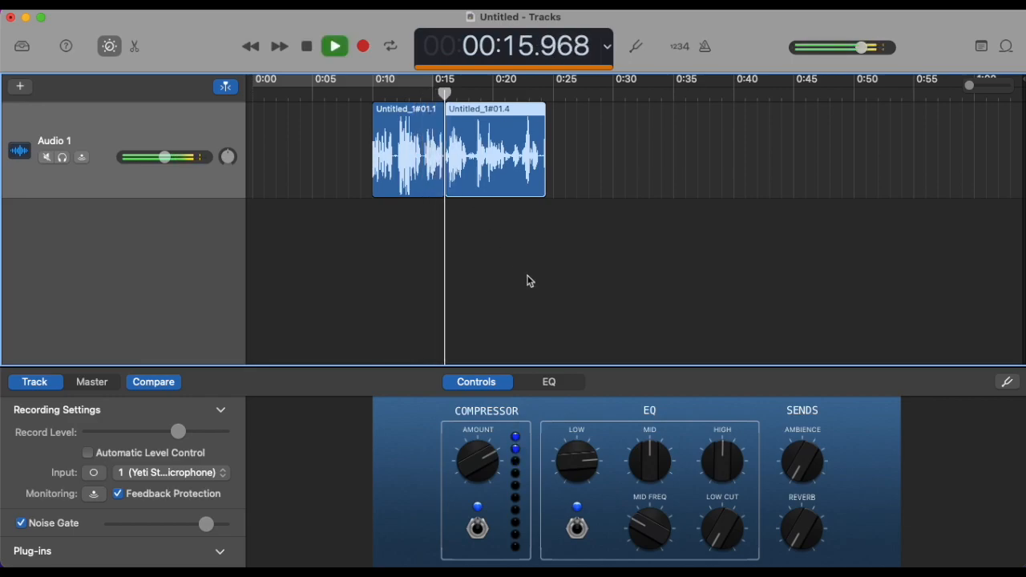
pyautogui.click(335, 45)
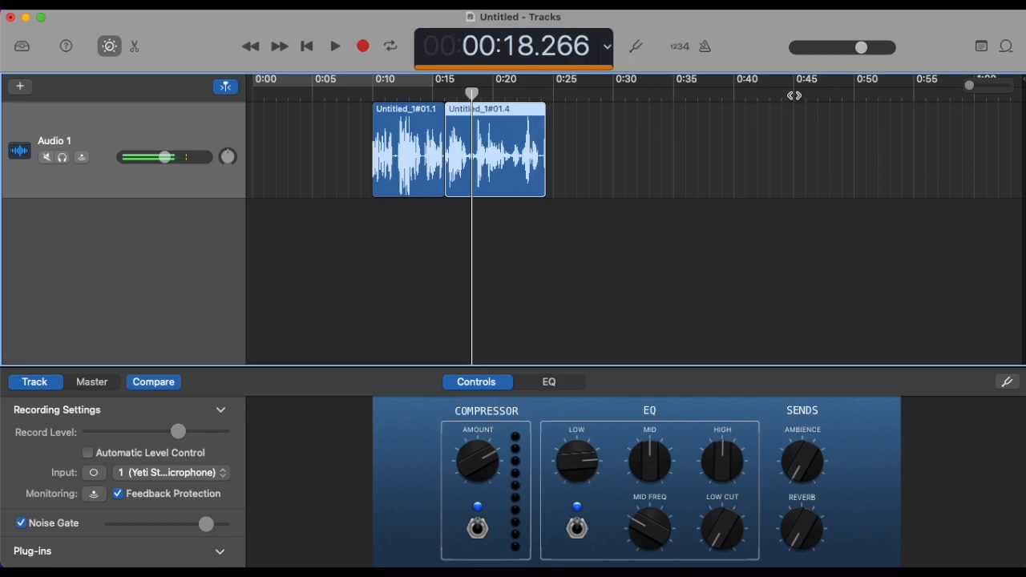
# Step: Shift the second region slightly later to leave a short pause after the first, and listen across the joint
pyautogui.click(440, 95)
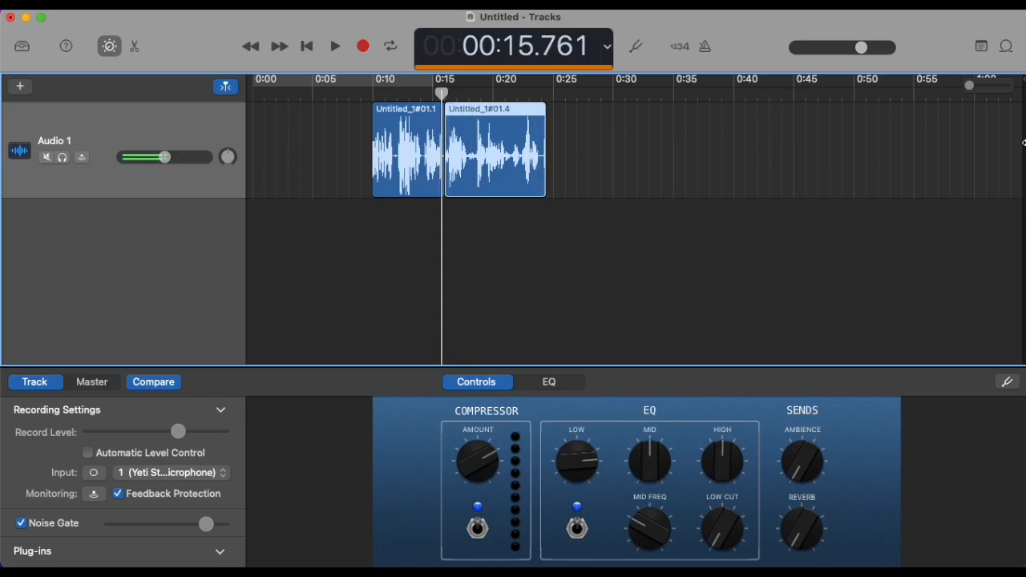
pyautogui.moveTo(971, 86)
pyautogui.mouseDown()
pyautogui.moveTo(1000, 85)
pyautogui.moveTo(986, 89)
pyautogui.mouseUp()
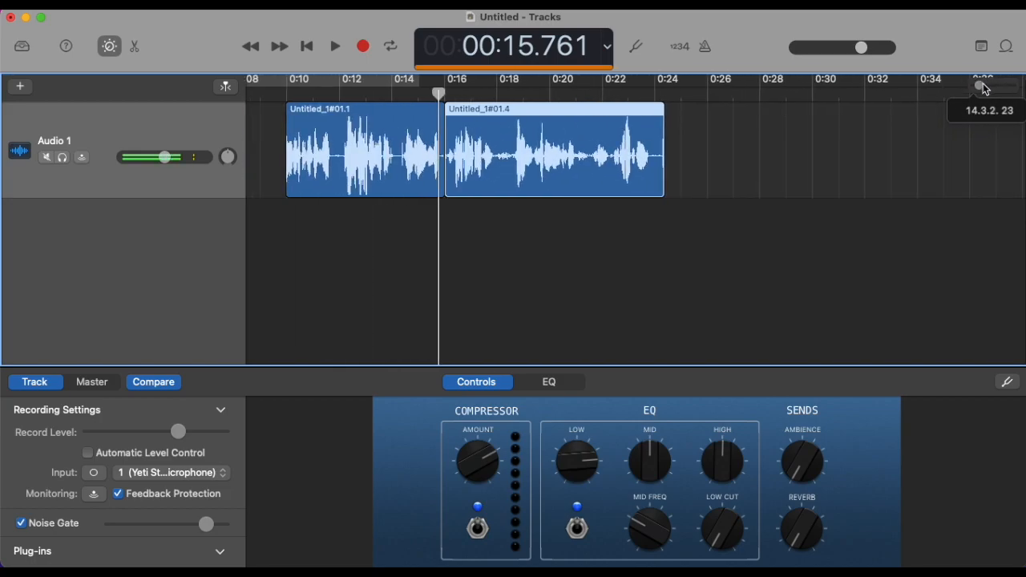
pyautogui.moveTo(469, 117); pyautogui.dragTo(472, 117)
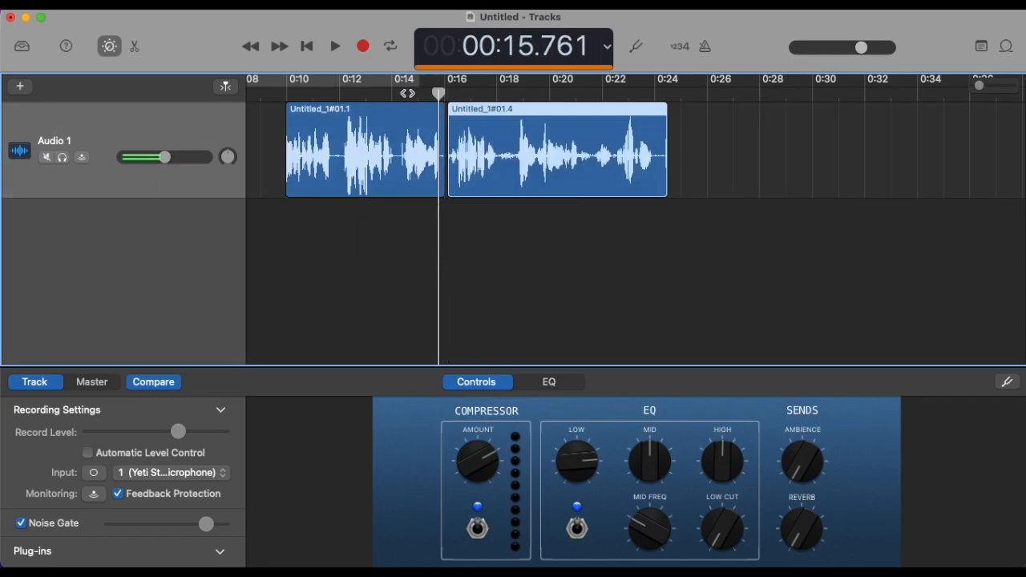
pyautogui.click(407, 93)
pyautogui.press('space')
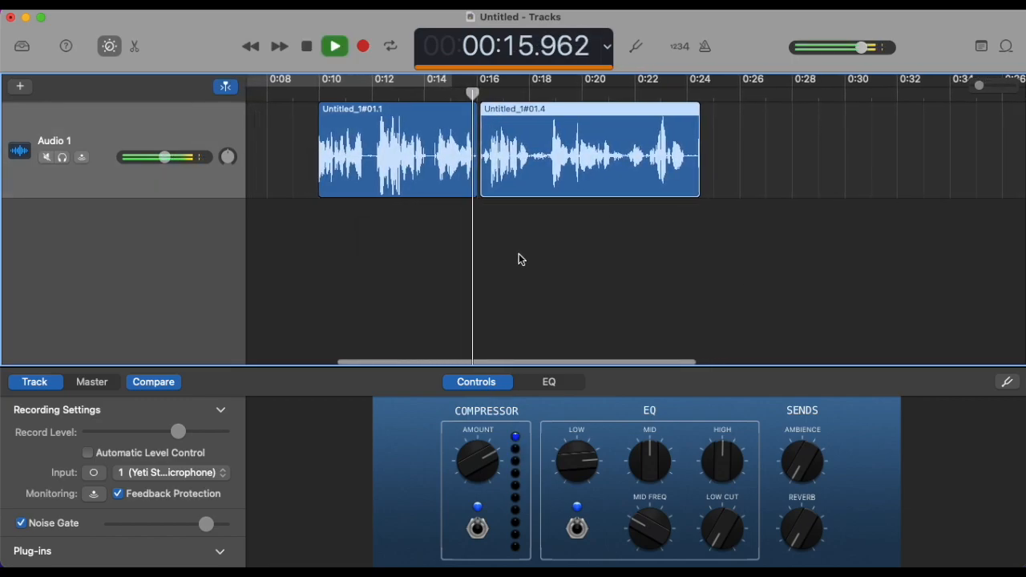
pyautogui.click(335, 46)
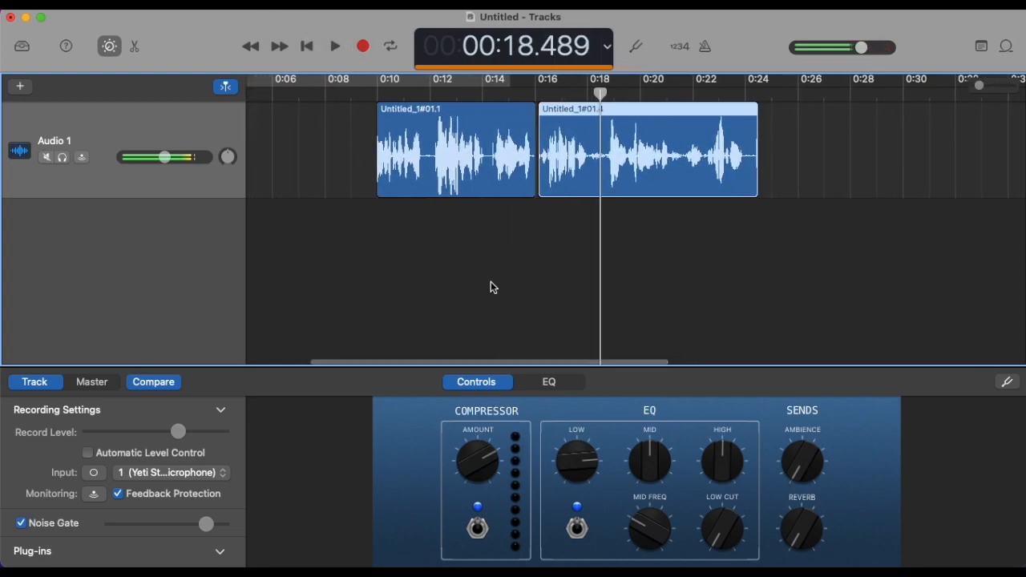
# Step: Select both regions and join them into one region, creating a new audio file
pyautogui.keyDown('shift'); pyautogui.click(490, 193); pyautogui.keyUp('shift')
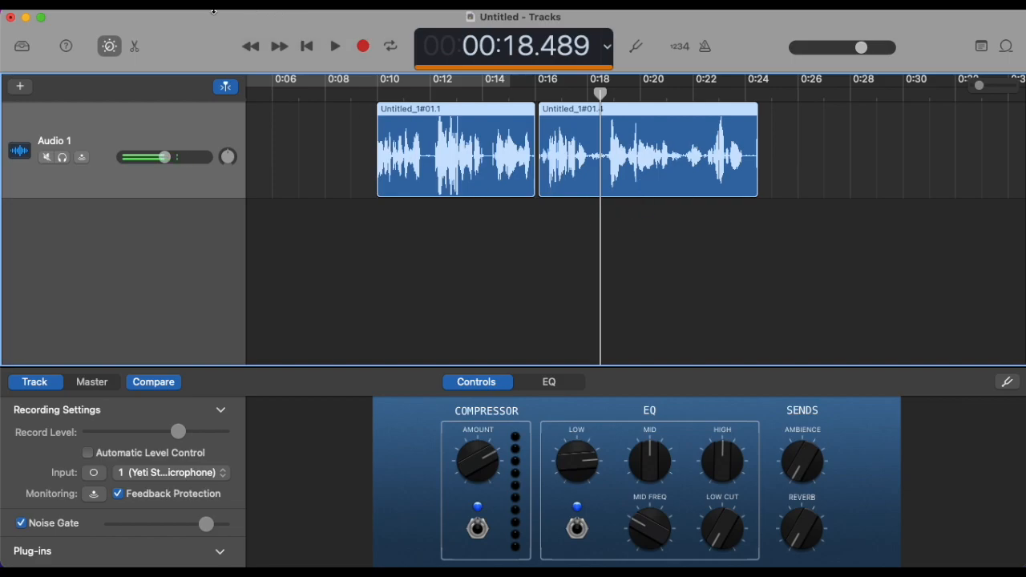
pyautogui.press('super+j')
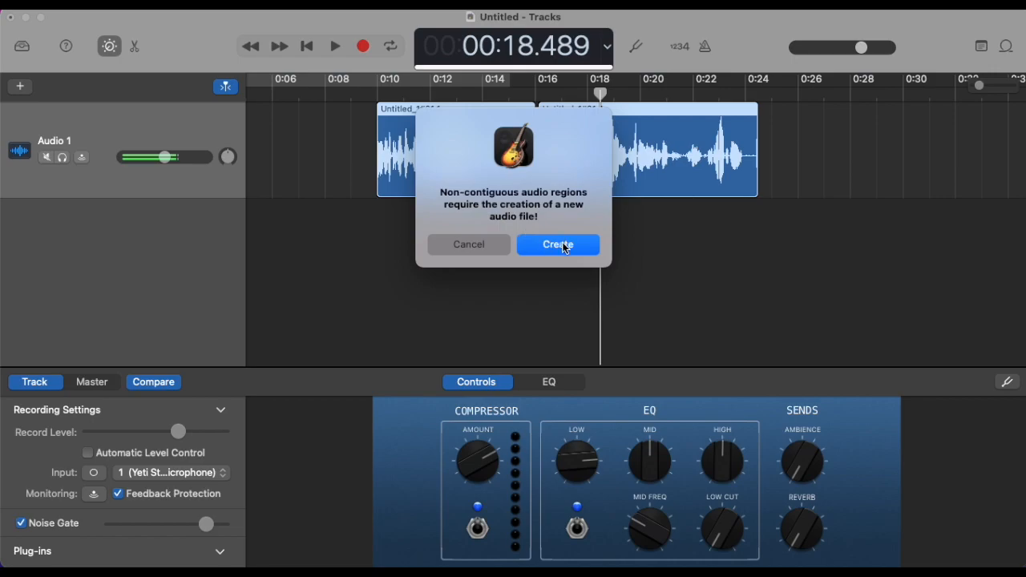
pyautogui.click(561, 245)
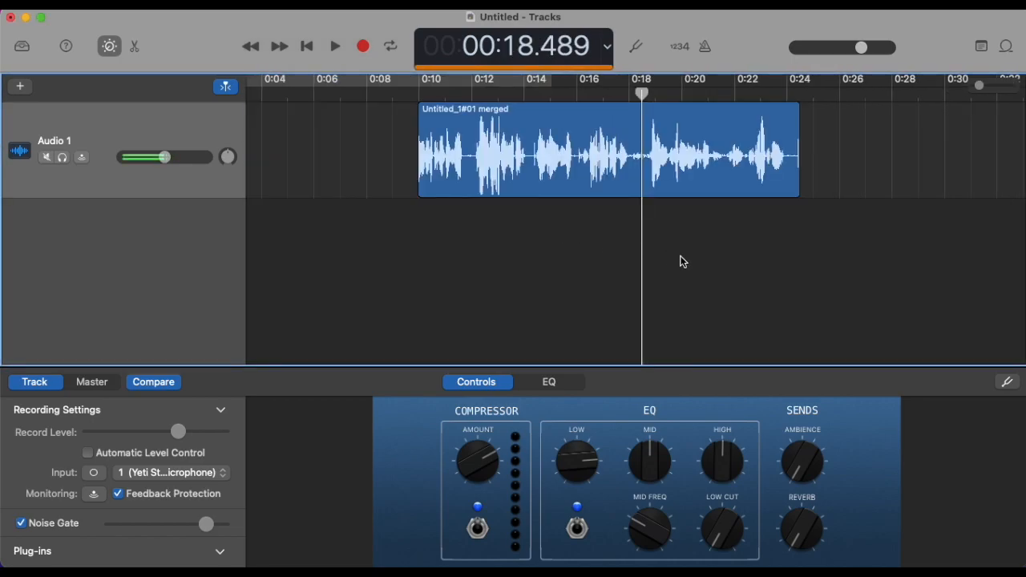
# Step: Play the merged region from about 0:15, stop, and return the playhead to the region's start near 0:10
pyautogui.click(556, 93)
pyautogui.press('space')
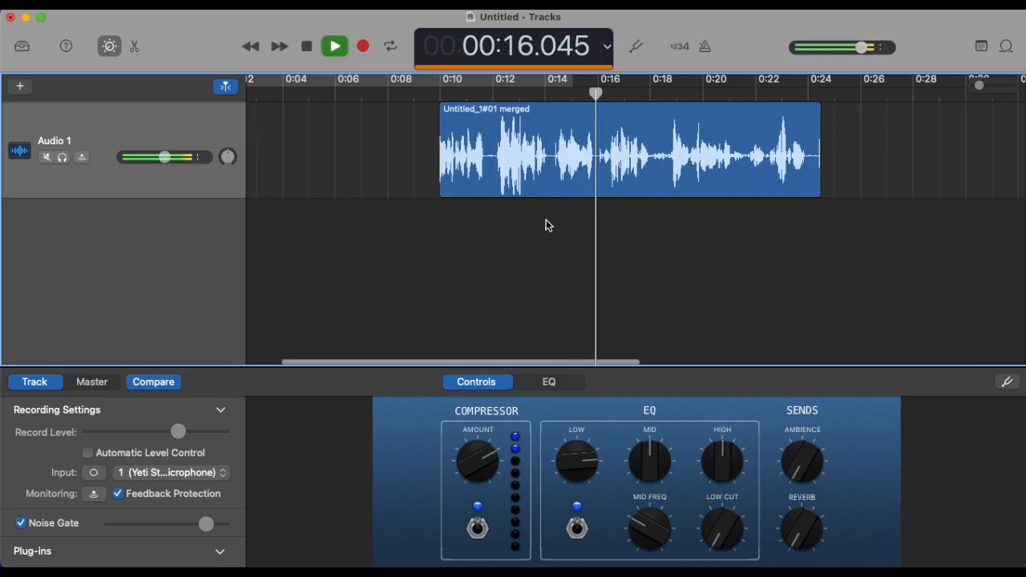
pyautogui.click(331, 41)
pyautogui.click(408, 93)
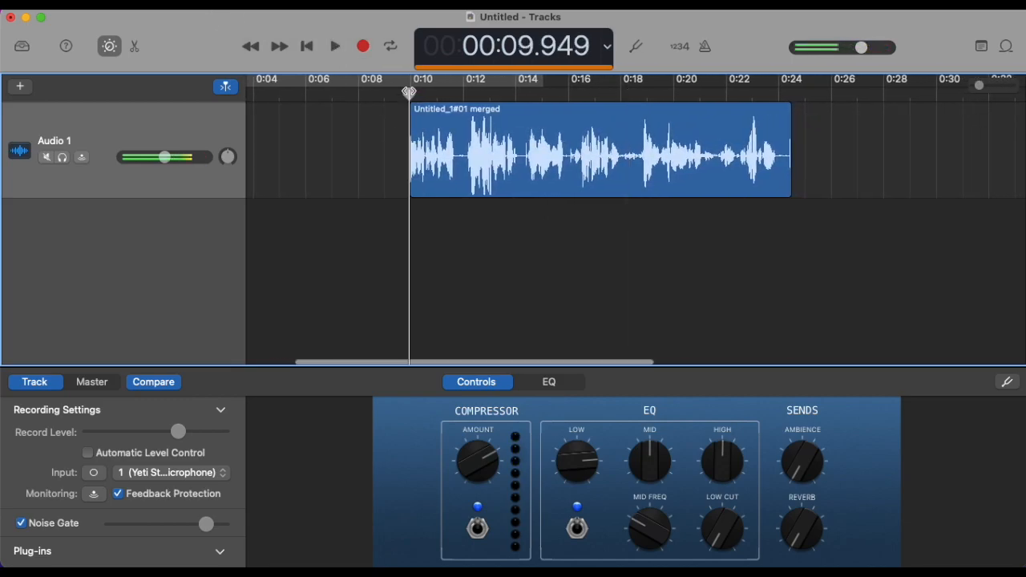
# Step: Move the merged voice region earlier on Audio 1 so that it starts at about 0:04
pyautogui.click(461, 177)
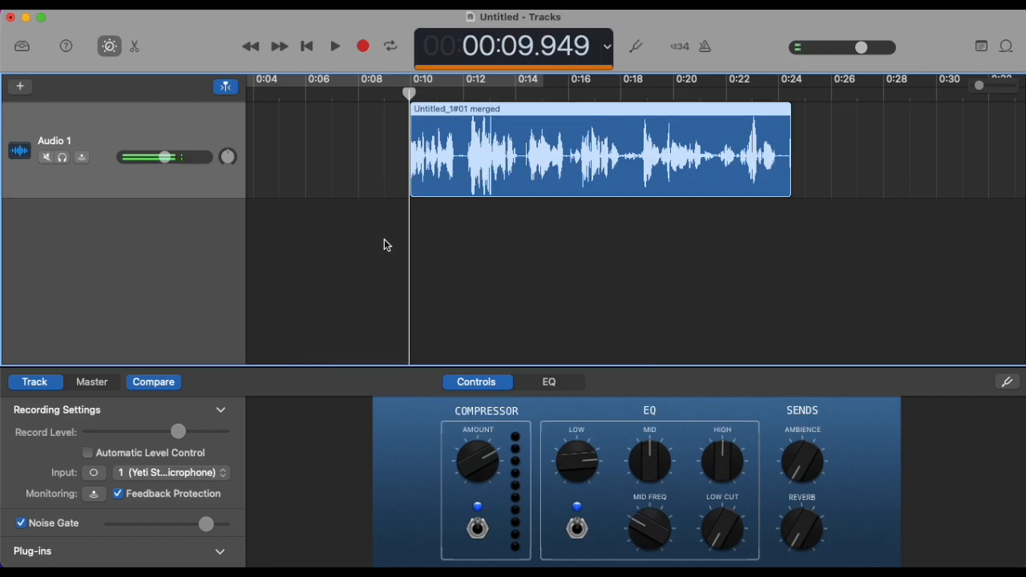
pyautogui.hscroll(-3, 384, 240)
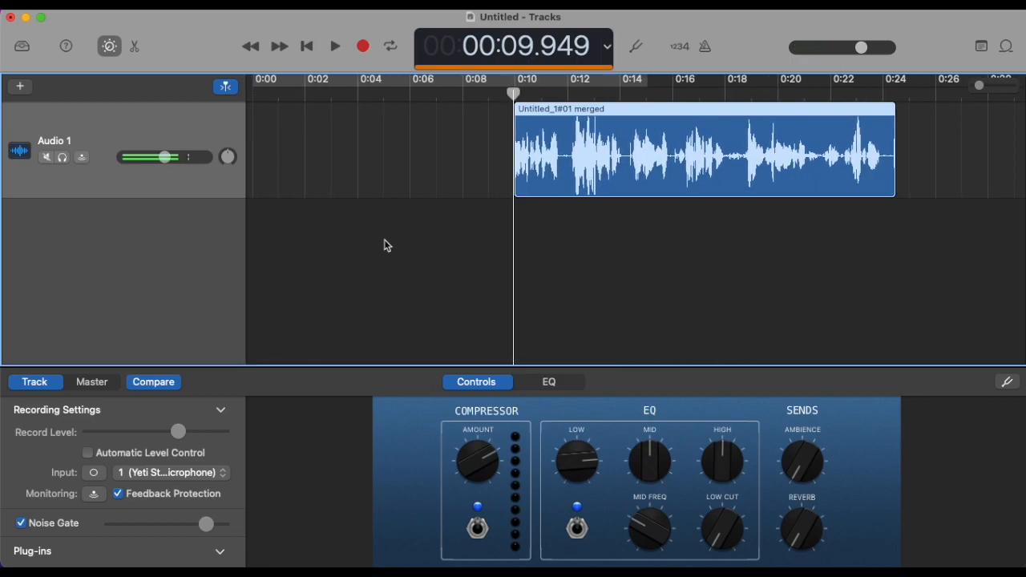
pyautogui.moveTo(658, 149); pyautogui.dragTo(503, 149)
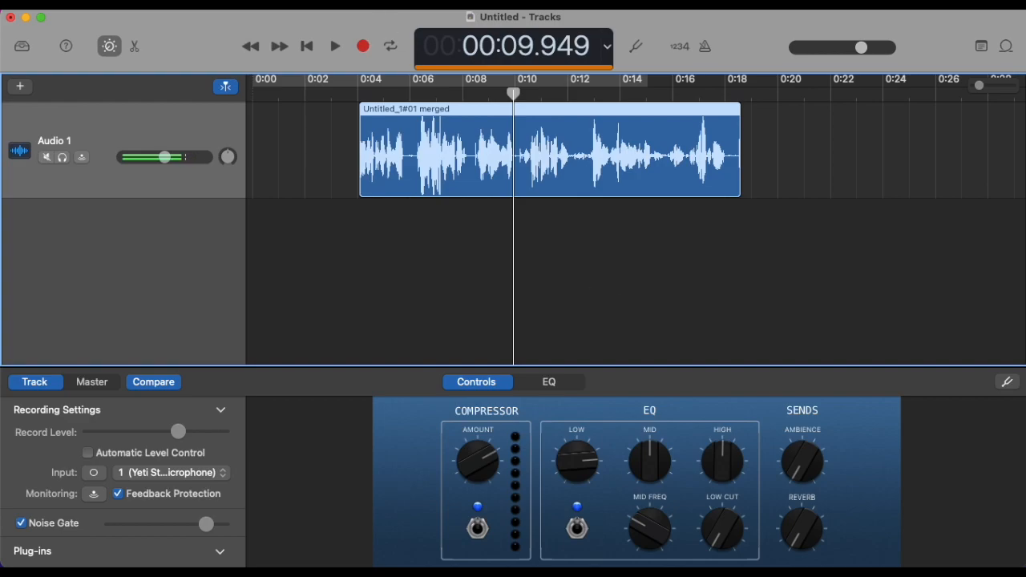
# Step: Add a second audio track and place the playhead just before the voice region at about 0:03.7
pyautogui.click(189, 3)
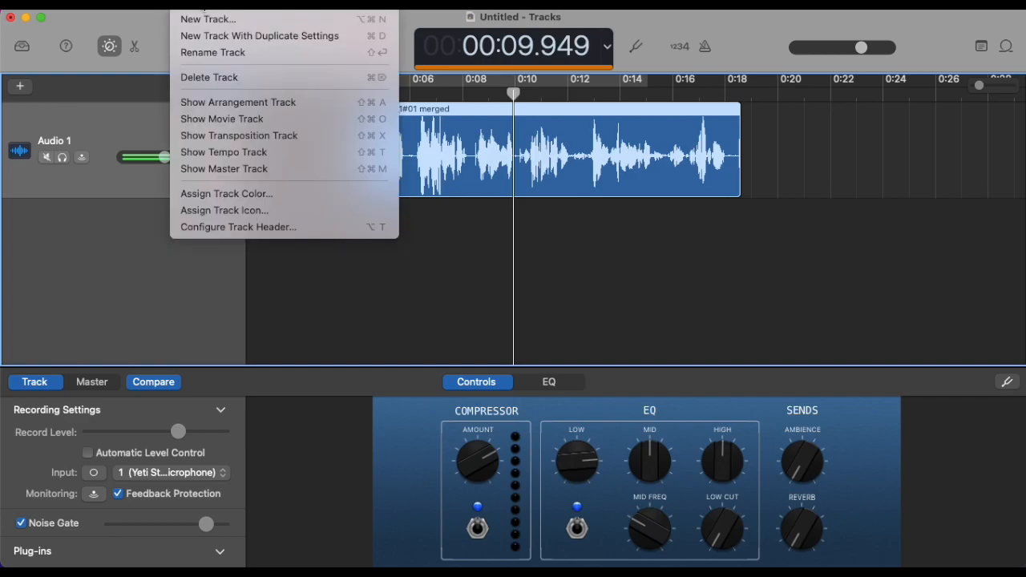
pyautogui.click(209, 19)
pyautogui.hscroll(-5, 626, 253)
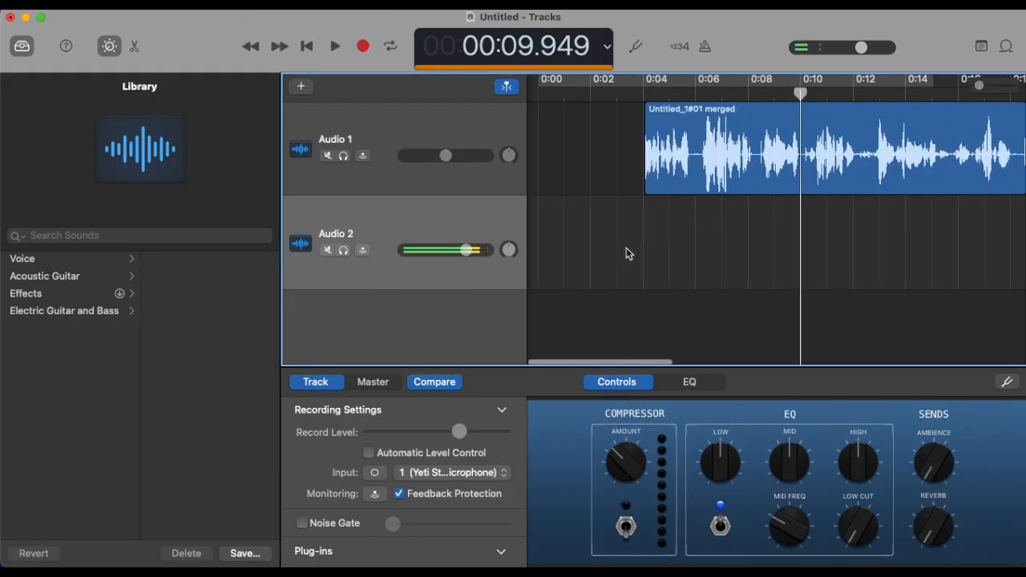
pyautogui.click(632, 92)
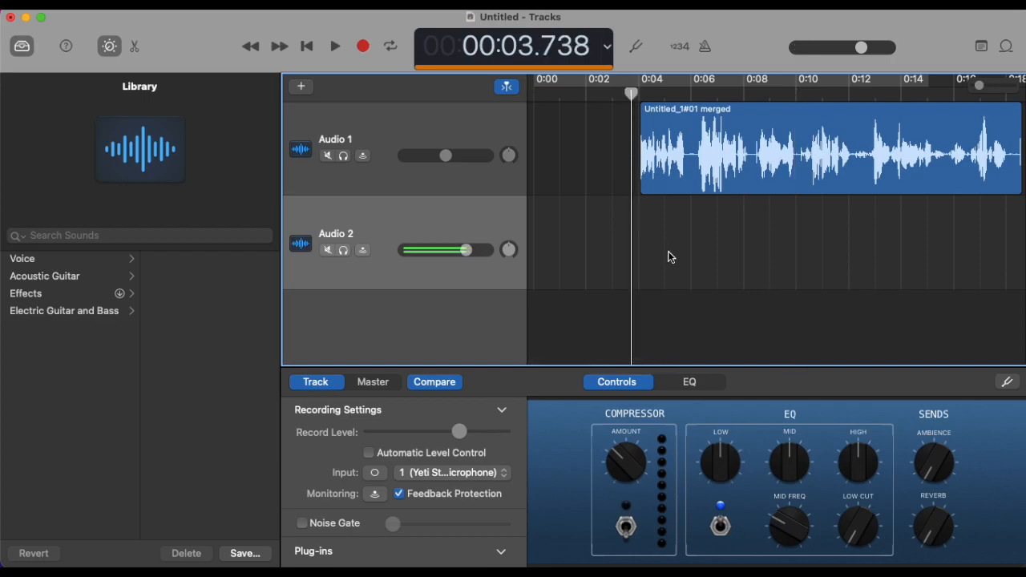
pyautogui.hscroll(2, 667, 251)
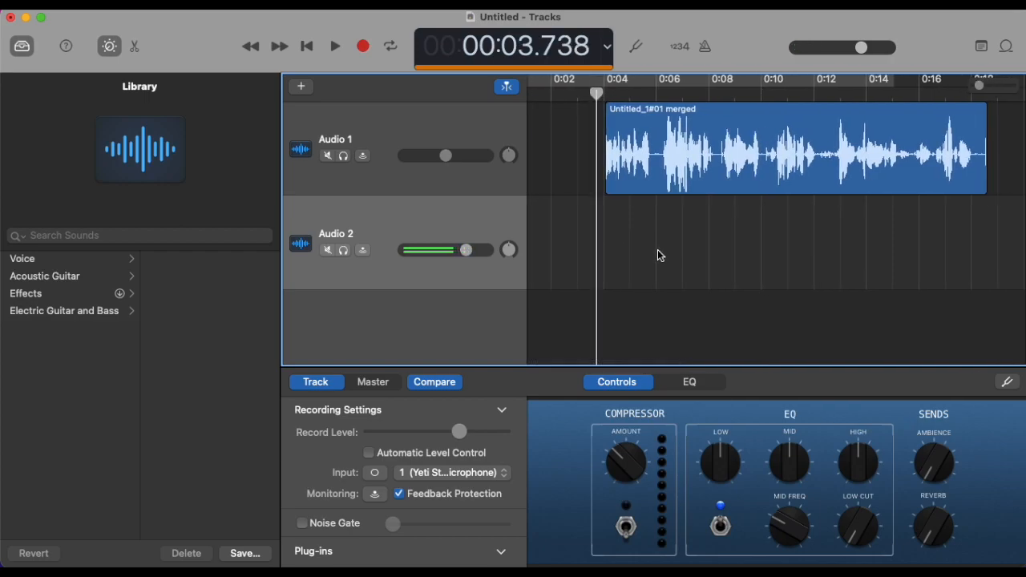
pyautogui.hscroll(-2, 657, 249)
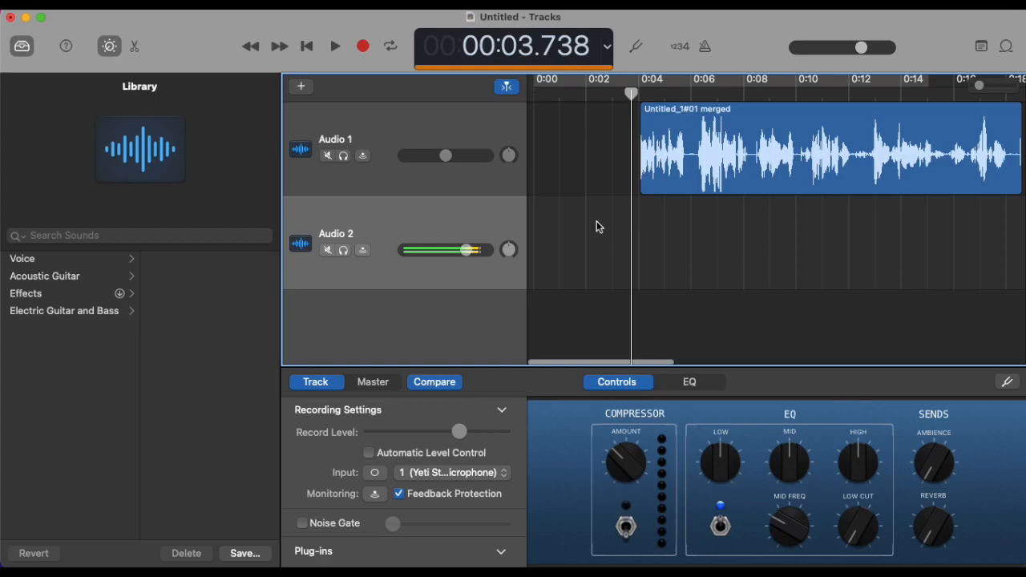
# Step: Switch to the Music app and bring the song Thief of Joy Demo (Final) onto the new track, starting at 0:00
pyautogui.moveTo(621, 553)
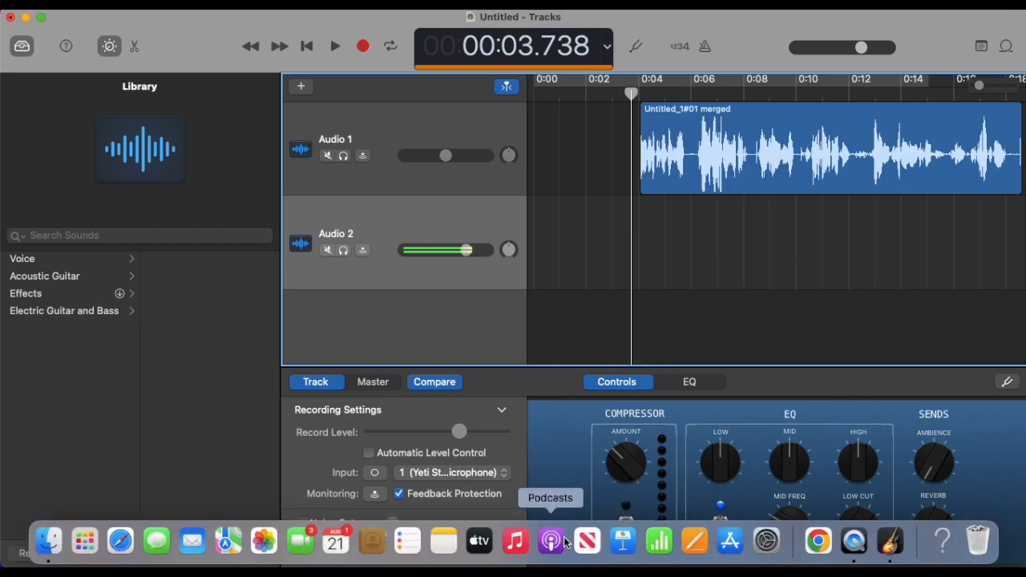
pyautogui.click(515, 544)
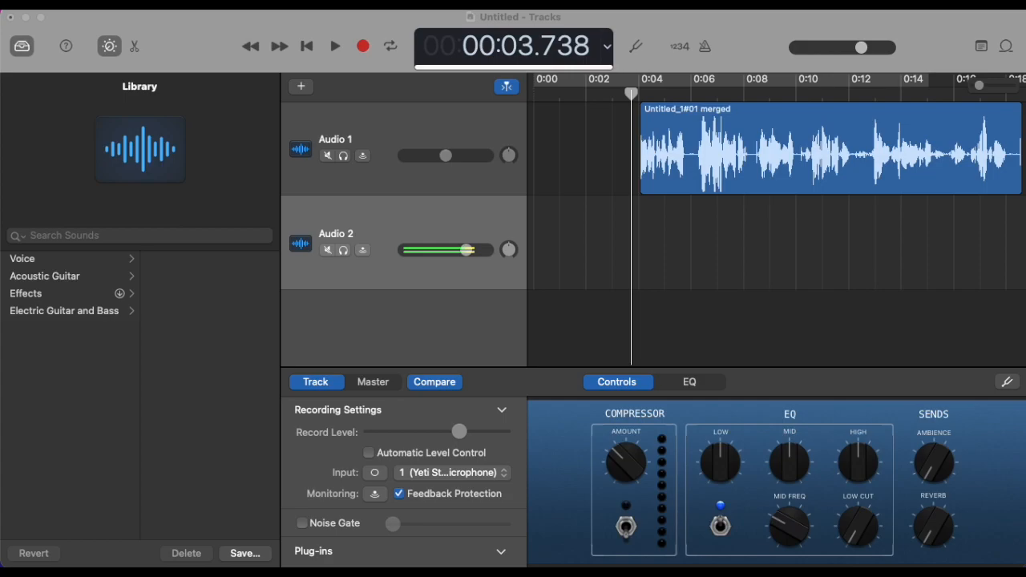
pyautogui.moveTo(1, 352); pyautogui.dragTo(530, 264)
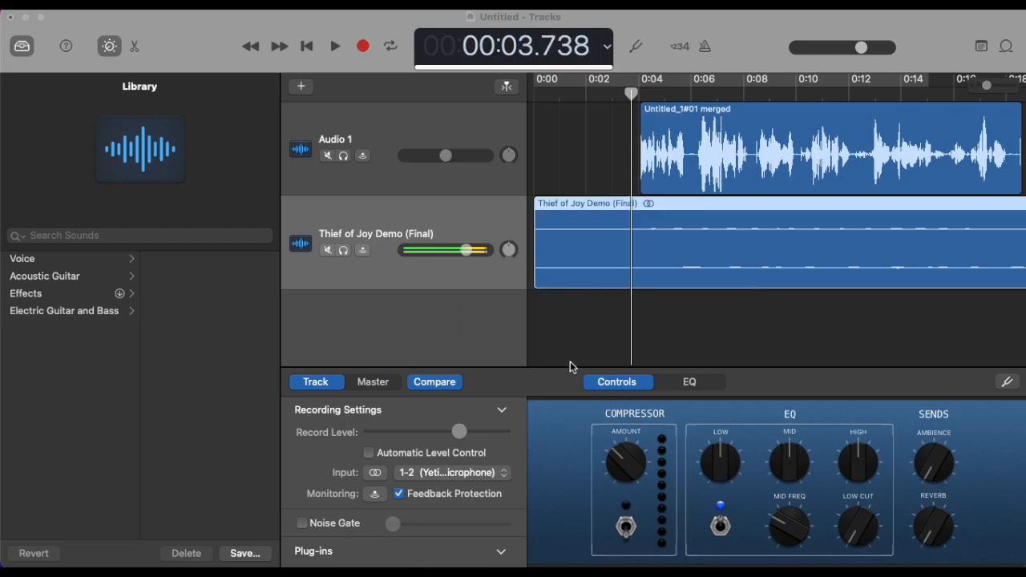
pyautogui.press('super+m')
# Step: Mute the Audio 1 voice track and play the imported song from the beginning
pyautogui.click(327, 157)
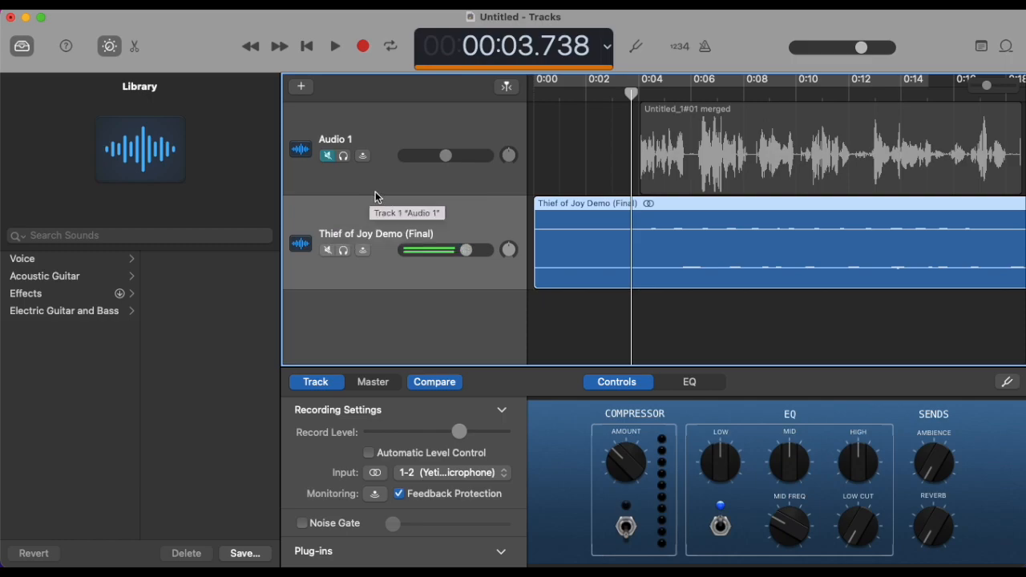
pyautogui.click(532, 95)
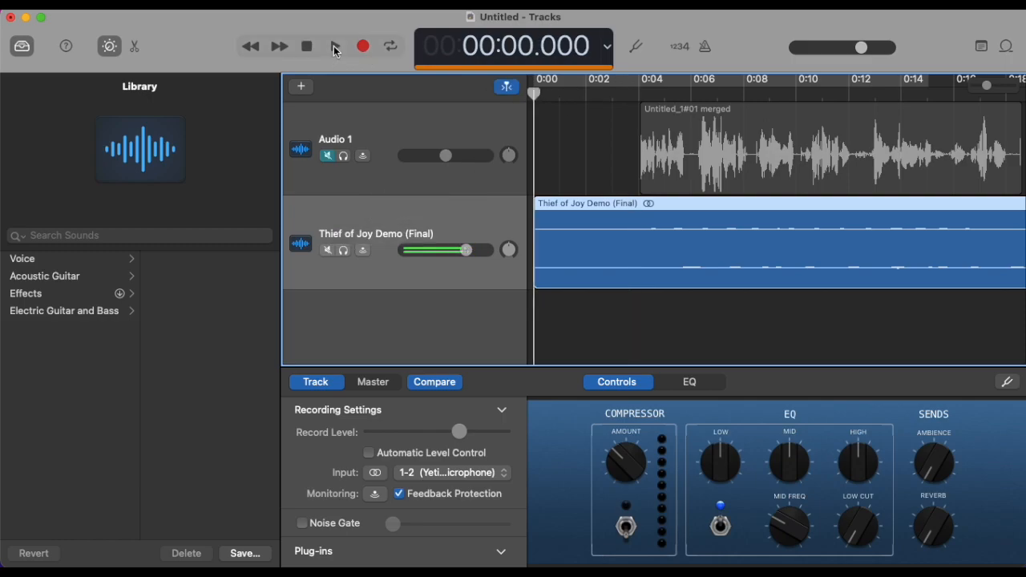
pyautogui.click(335, 48)
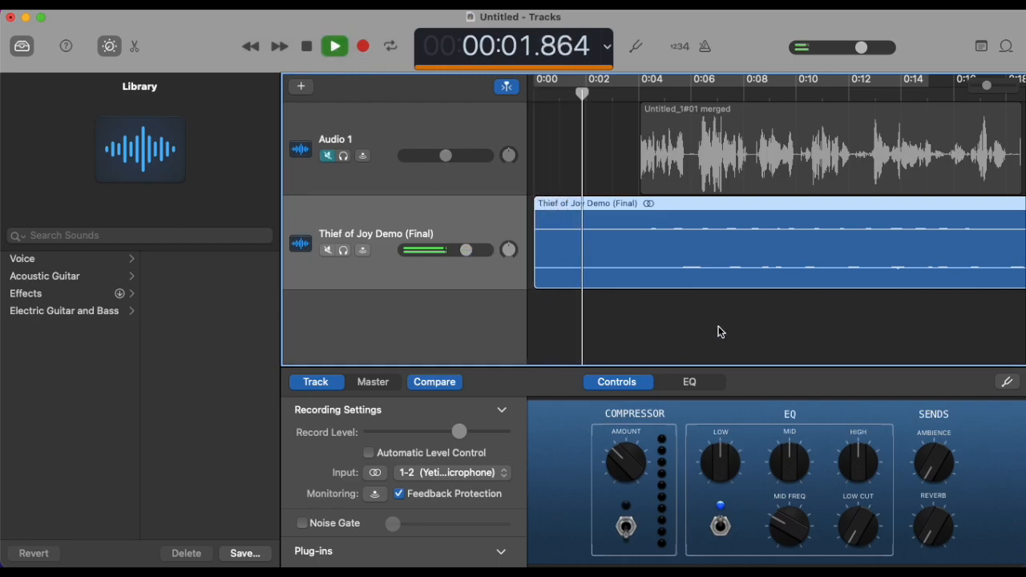
pyautogui.hscroll(5, 766, 319)
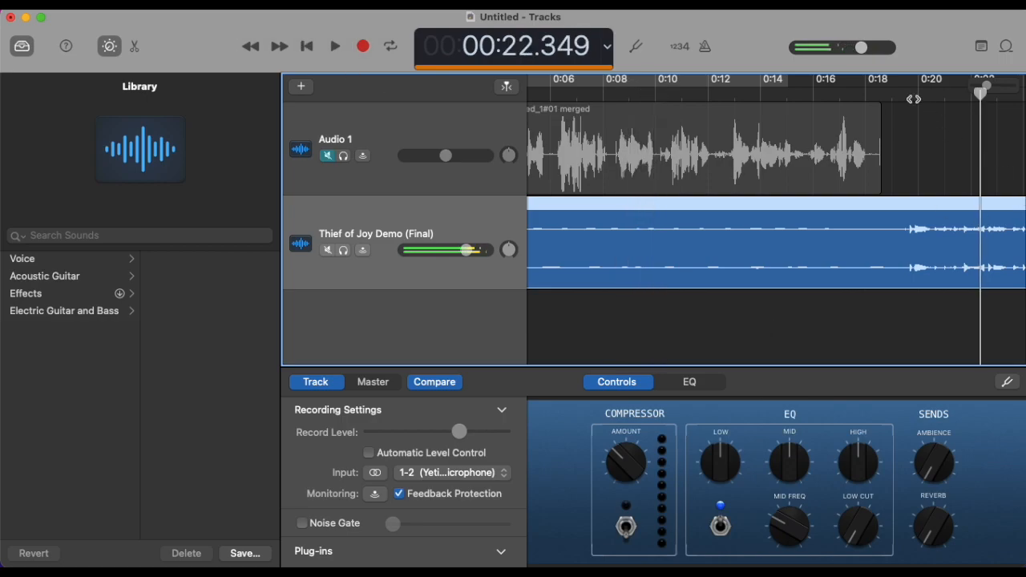
# Step: Cut away the song's silent opening before 0:19.5 and move the remaining song region to 0:00
pyautogui.moveTo(913, 99); pyautogui.dragTo(903, 93)
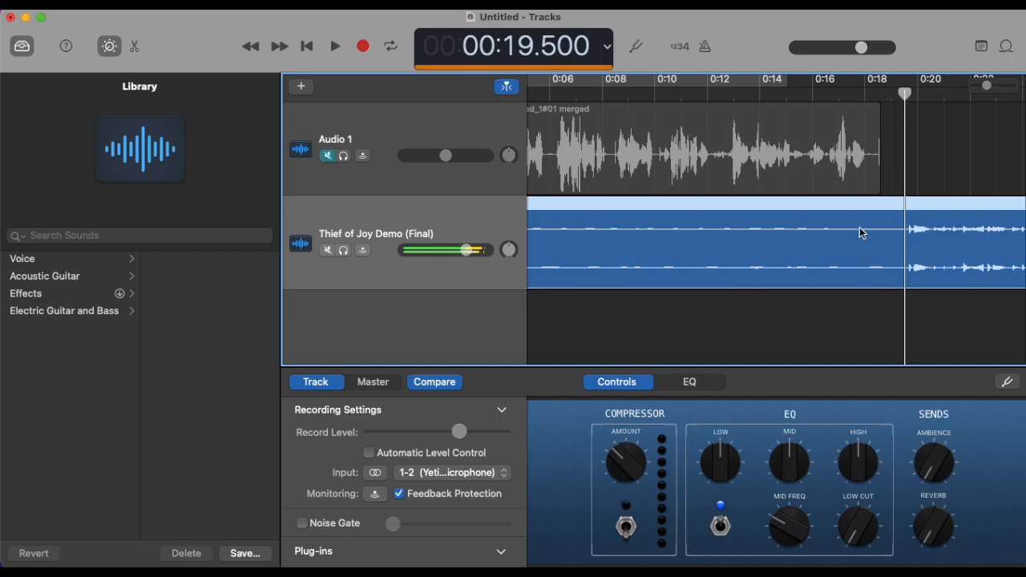
pyautogui.press('super+t')
pyautogui.click(805, 231)
pyautogui.press('Delete')
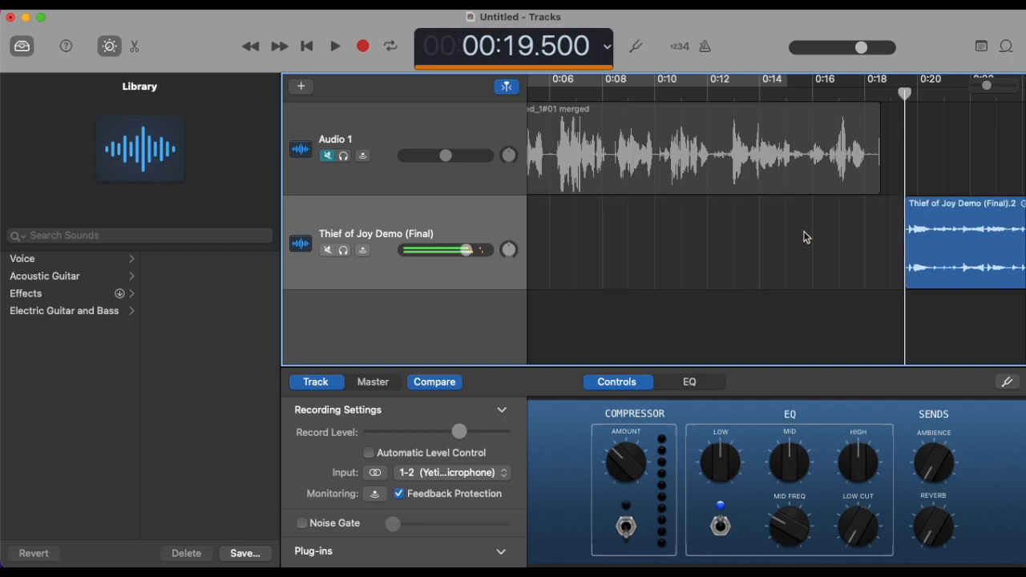
pyautogui.moveTo(992, 224); pyautogui.dragTo(548, 208)
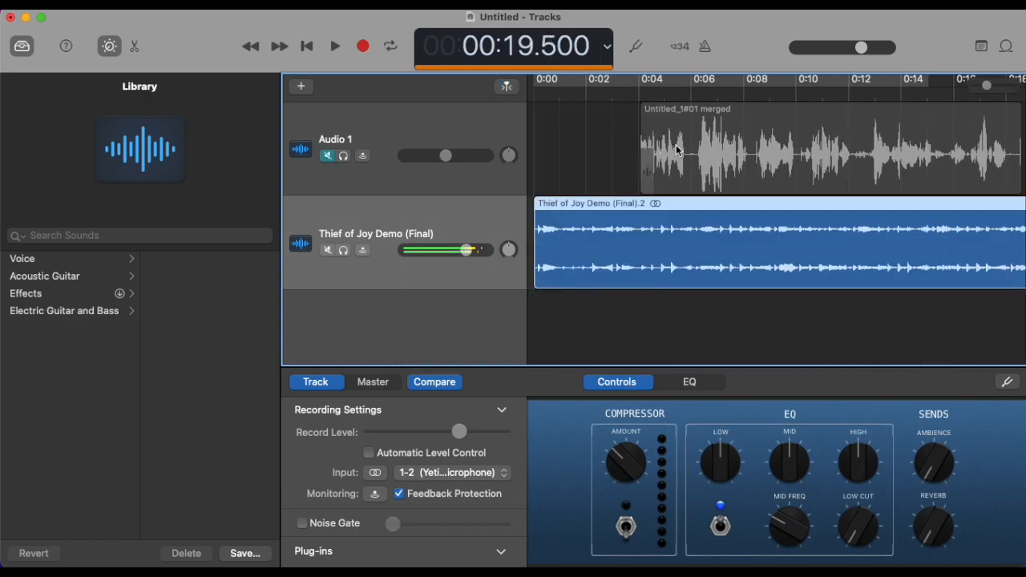
# Step: Move the voice region later on Audio 1 so that it starts at about 0:36, where the song gets louder
pyautogui.moveTo(683, 113); pyautogui.dragTo(954, 121)
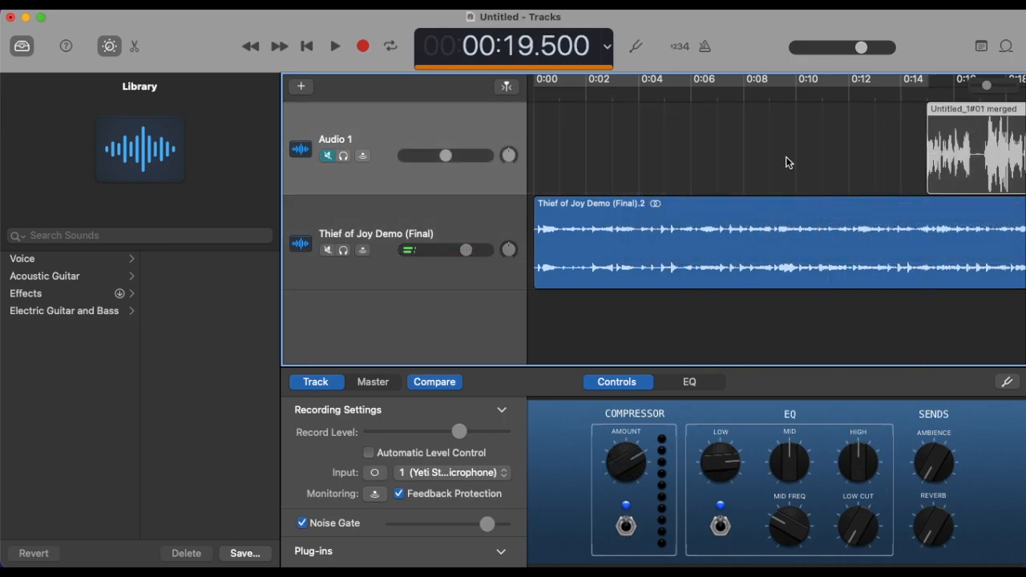
pyautogui.hscroll(2, 787, 160)
pyautogui.hscroll(10, 771, 160)
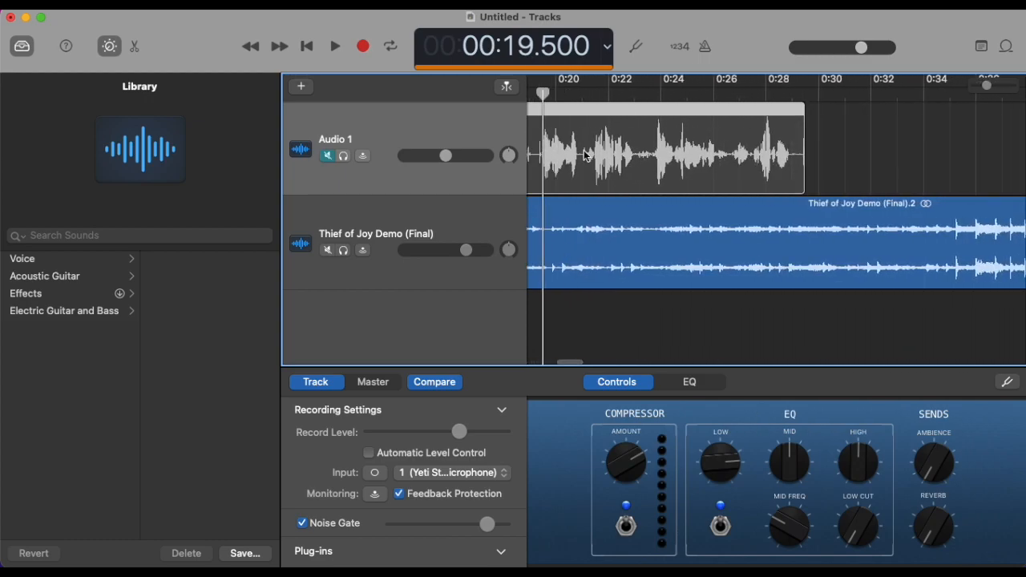
pyautogui.moveTo(699, 144); pyautogui.dragTo(1025, 130)
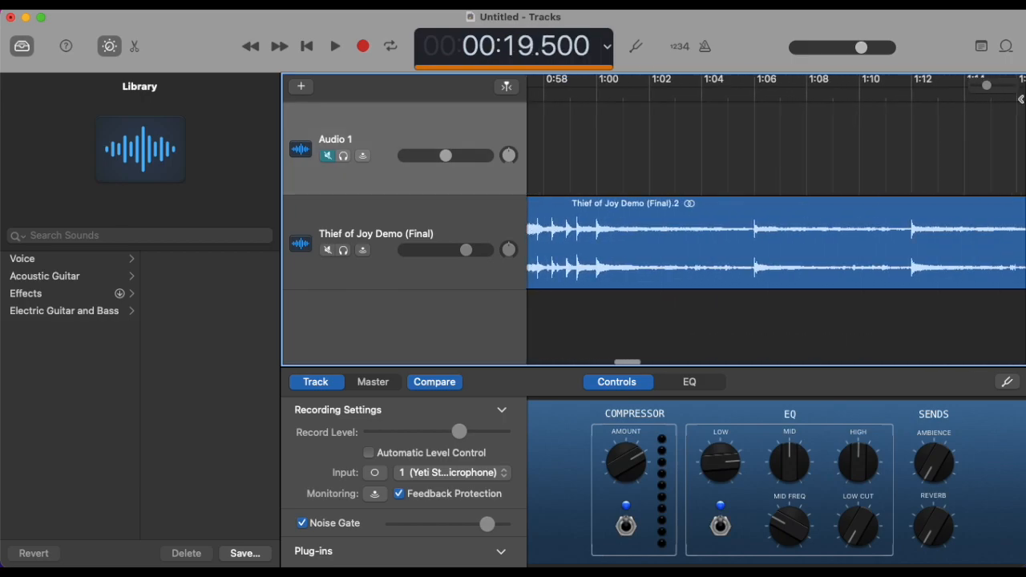
# Step: Listen to the song from its start and around the voice region's entry past 0:36, and stop playback
pyautogui.hscroll(-15, 884, 147)
pyautogui.hscroll(1, 884, 147)
pyautogui.hscroll(-10, 884, 147)
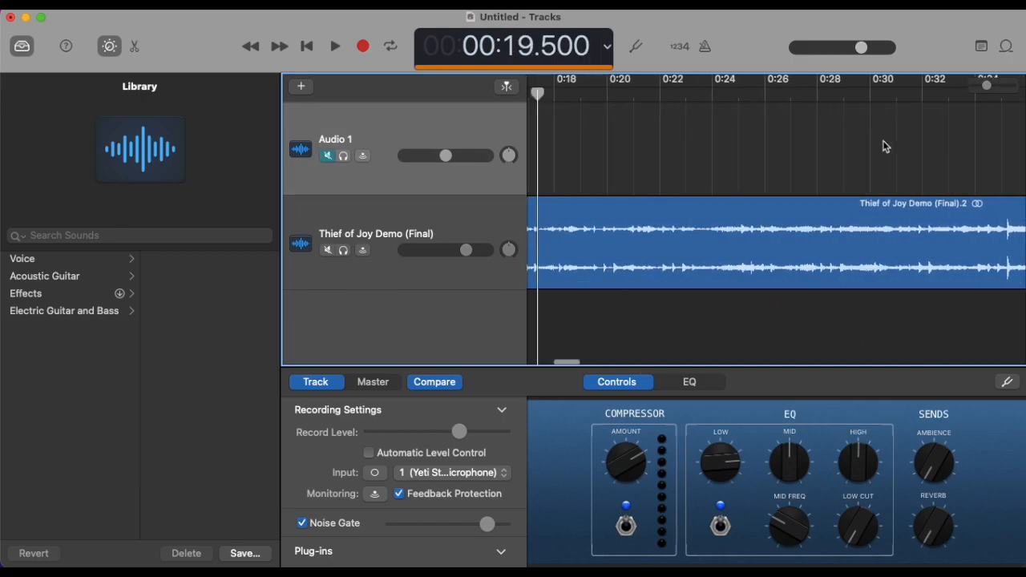
pyautogui.press('Return')
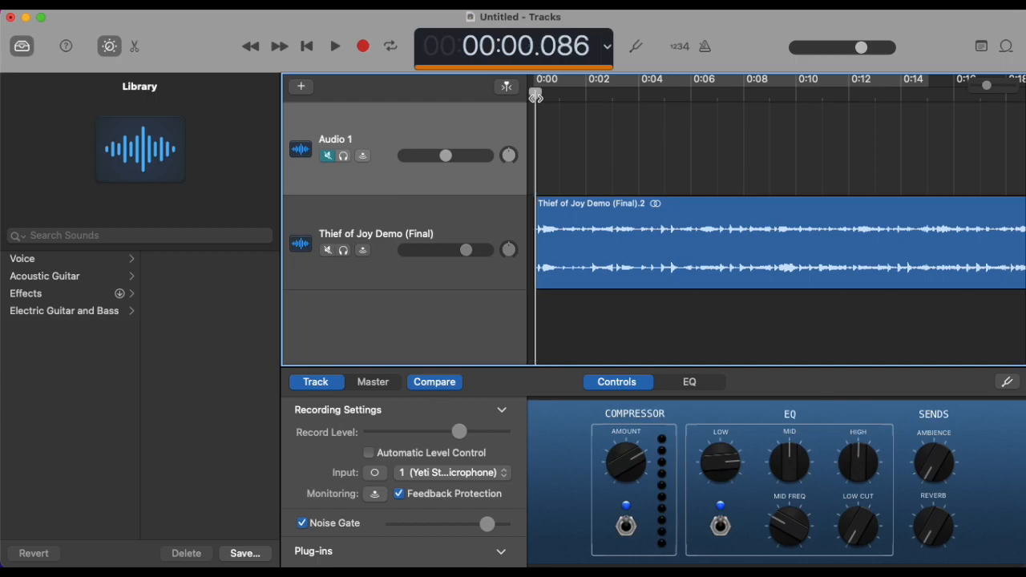
pyautogui.press('space')
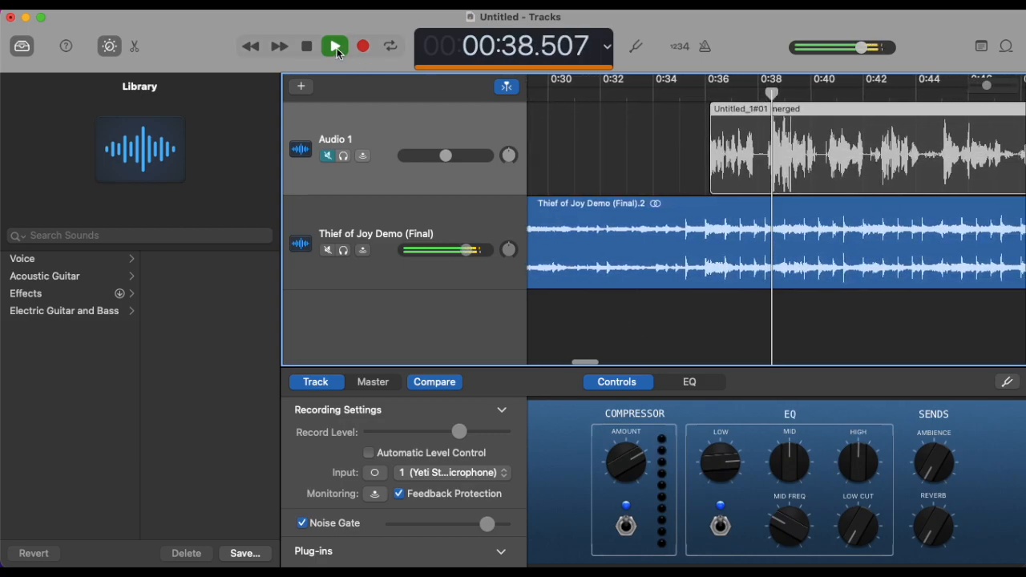
pyautogui.press('space')
# Step: Play the song's quieter intro from about 0:20 and stop at about 0:27
pyautogui.hscroll(-10, 609, 162)
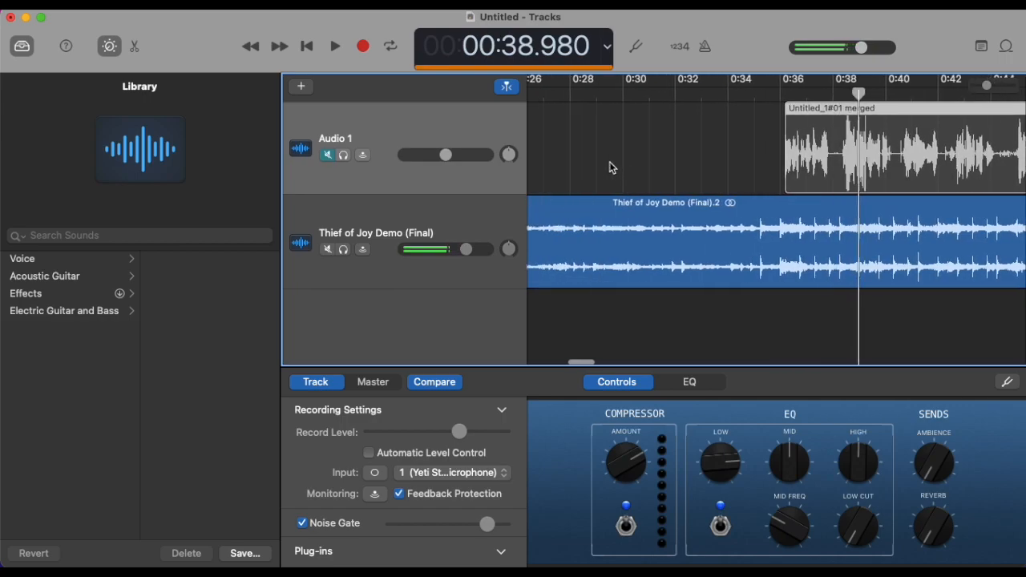
pyautogui.hscroll(2, 609, 164)
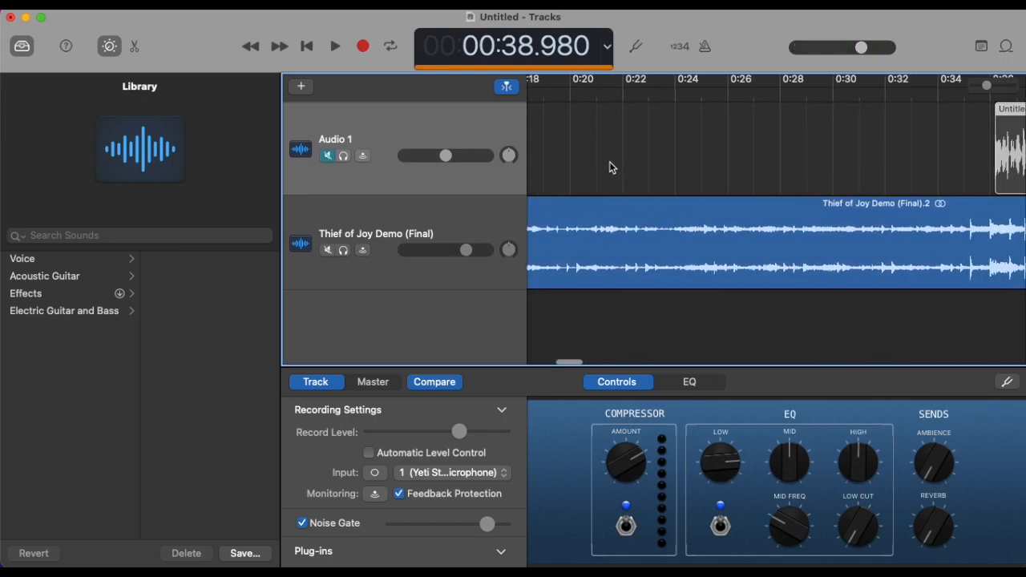
pyautogui.hscroll(2, 610, 166)
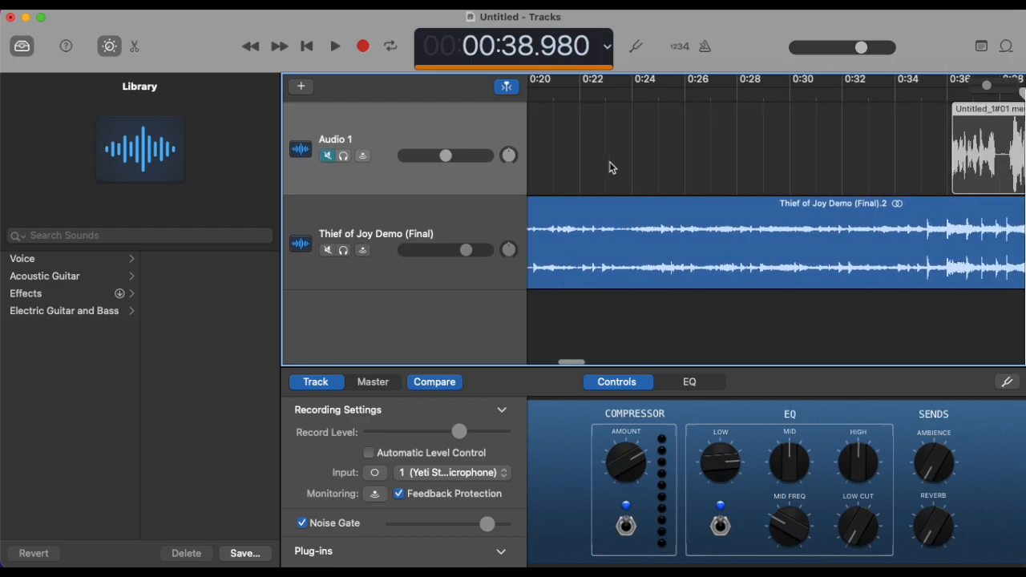
pyautogui.hscroll(-6, 609, 166)
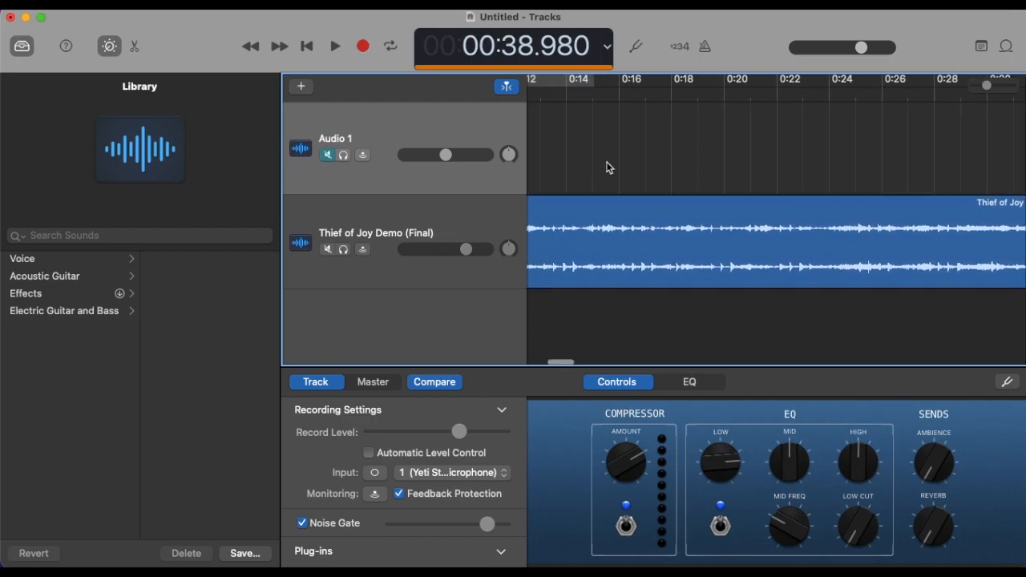
pyautogui.click(721, 97)
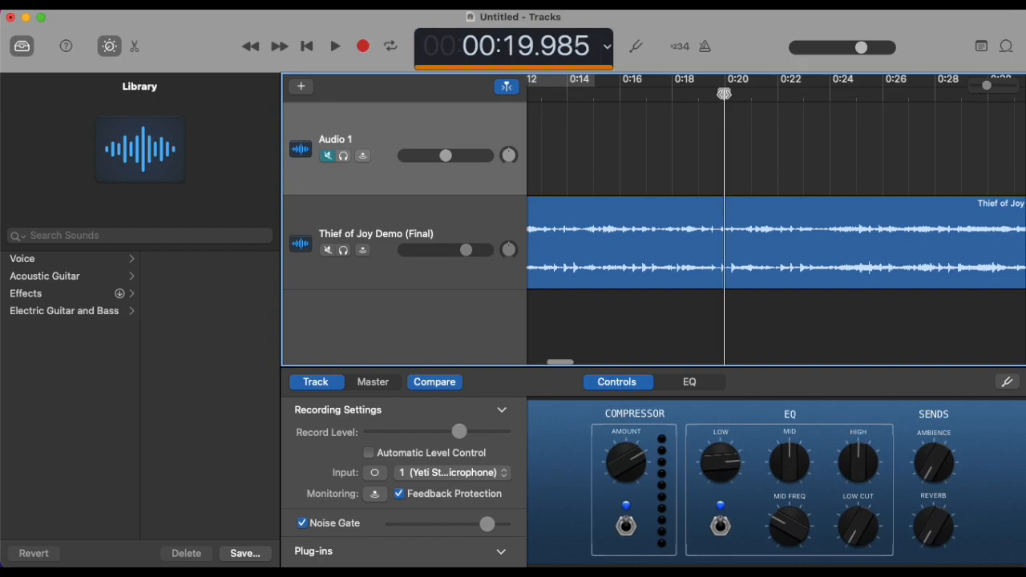
pyautogui.press('space')
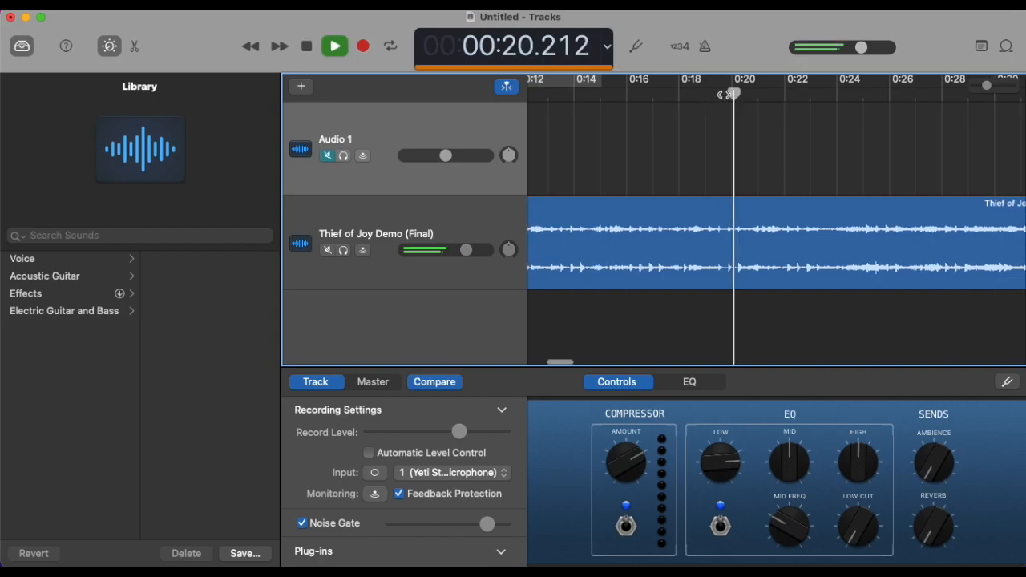
pyautogui.hscroll(8, 801, 186)
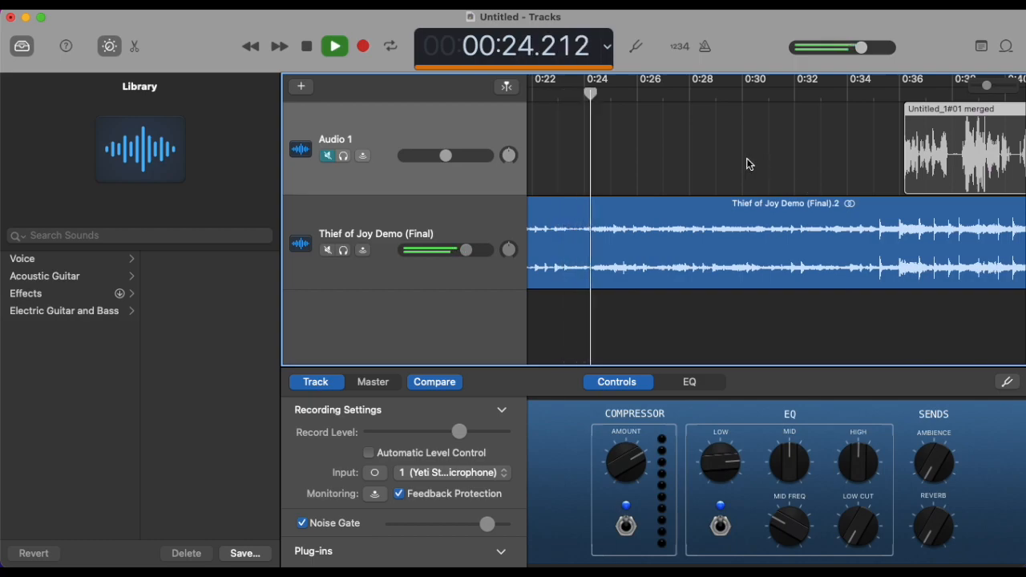
pyautogui.hscroll(-5, 635, 158)
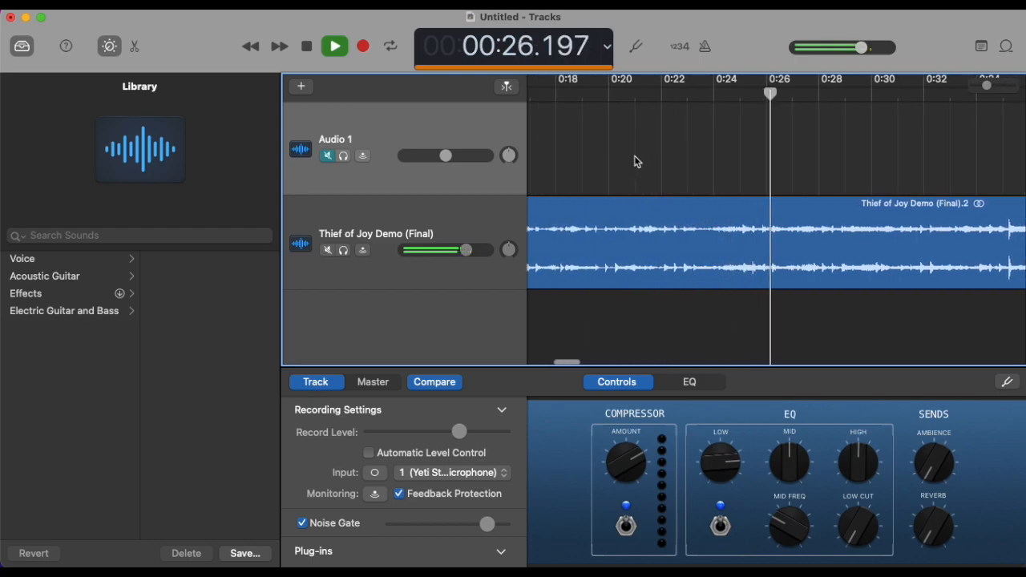
pyautogui.click(338, 47)
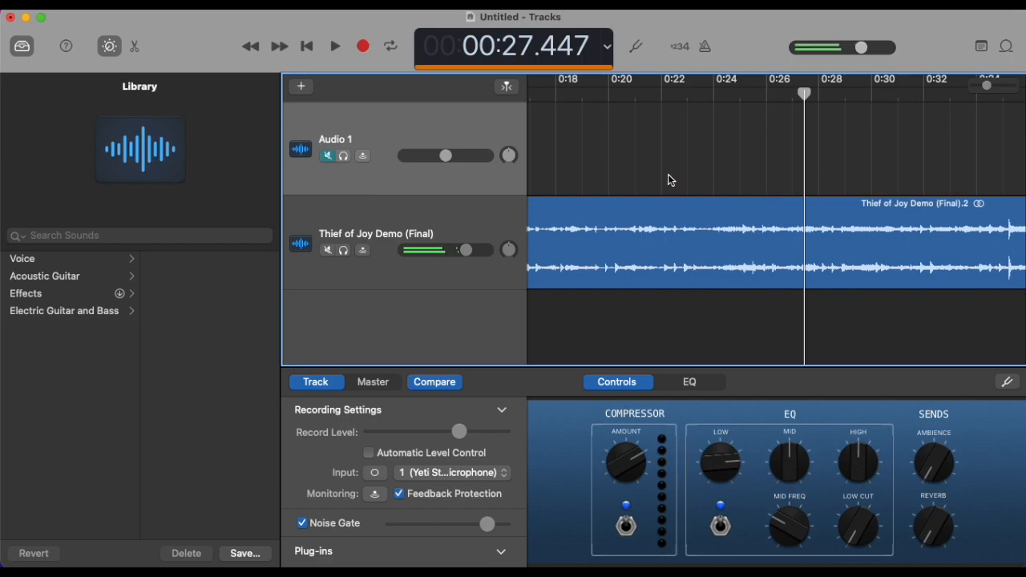
# Step: Play the song from about 0:14 and stop at about 0:24
pyautogui.hscroll(-6, 670, 179)
pyautogui.click(582, 91)
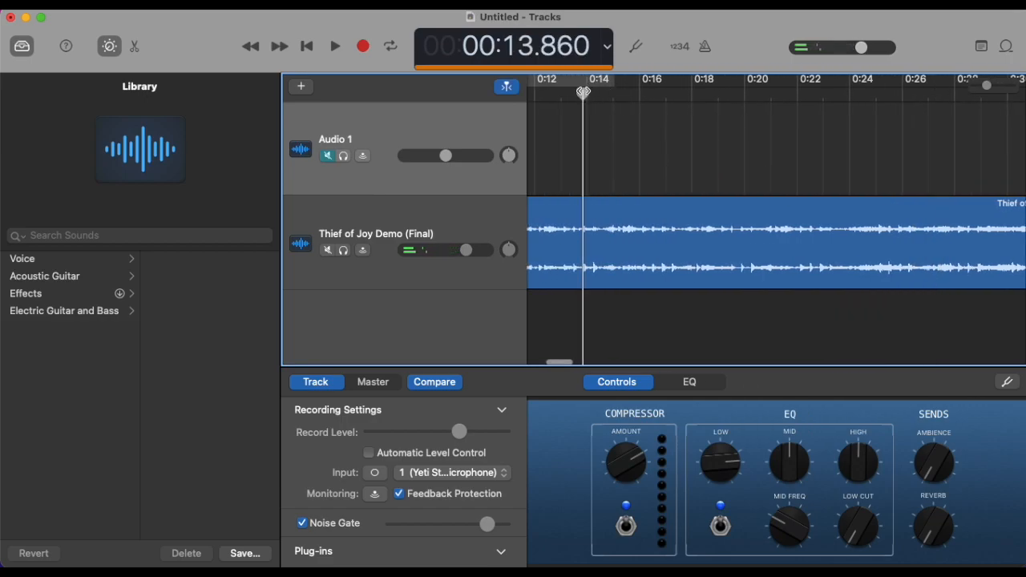
pyautogui.press('space')
pyautogui.hscroll(-2, 631, 141)
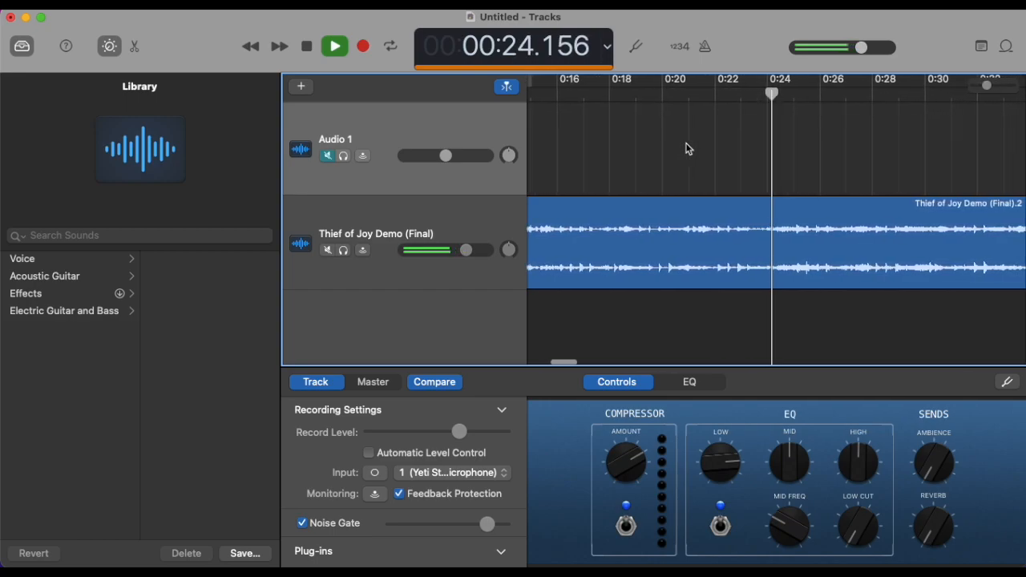
pyautogui.click(331, 53)
# Step: Split the song at about 0:14, delete the part before it and move the remaining region to 0:00
pyautogui.hscroll(-5, 707, 197)
pyautogui.click(614, 88)
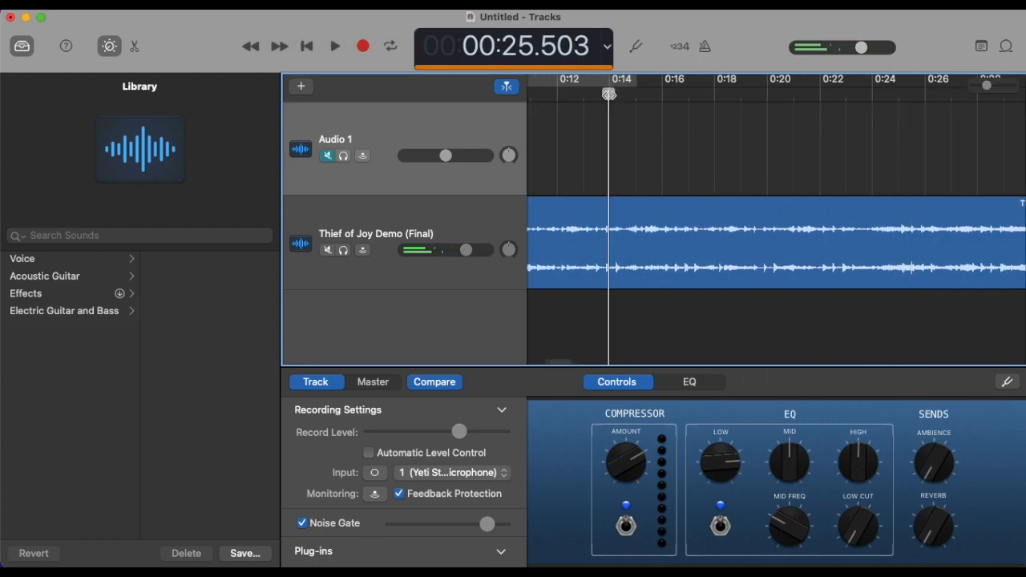
pyautogui.click(614, 260)
pyautogui.press('super+t')
pyautogui.click(571, 259)
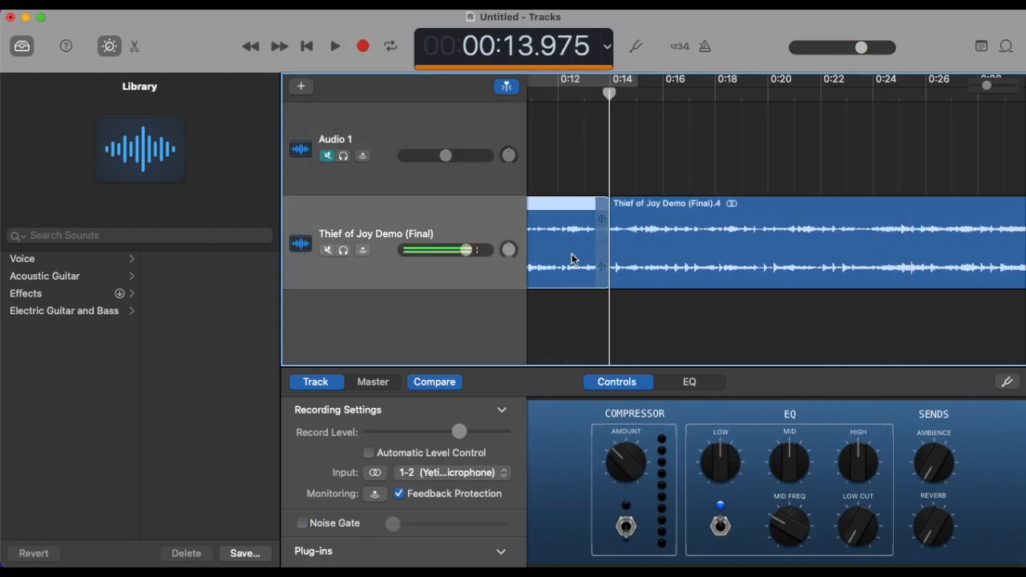
pyautogui.press('Delete')
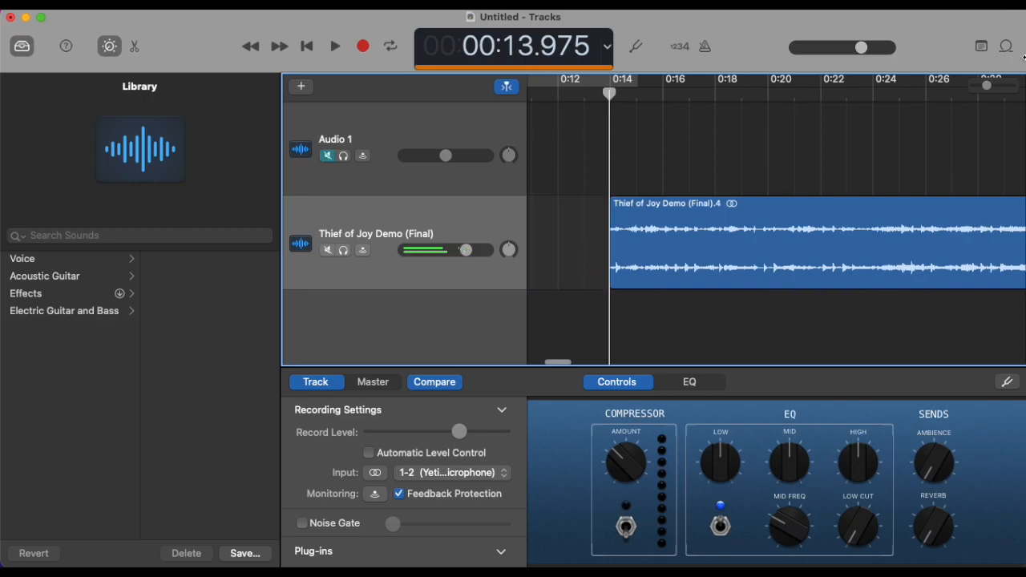
pyautogui.moveTo(988, 87); pyautogui.dragTo(976, 87)
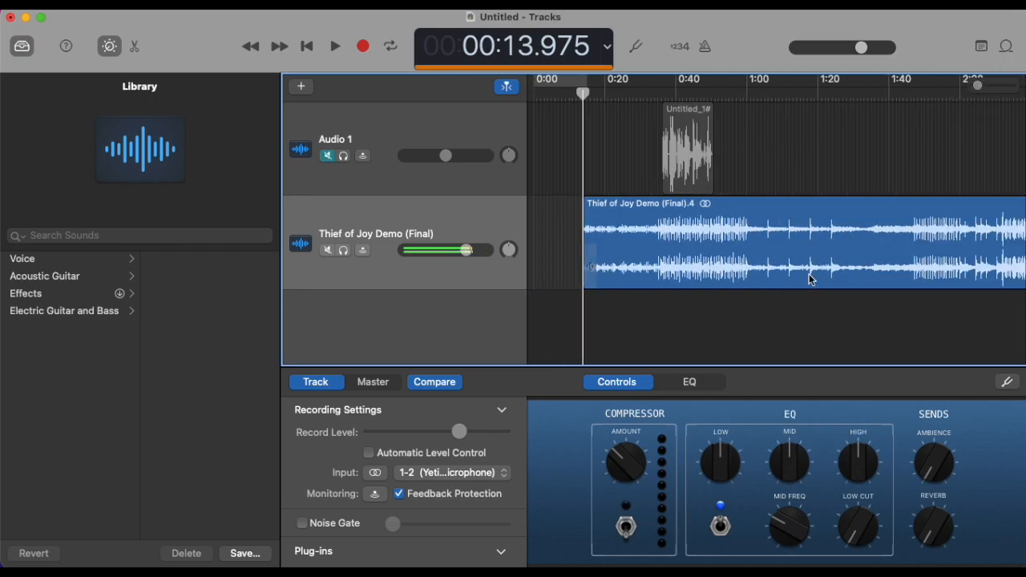
pyautogui.moveTo(792, 255); pyautogui.dragTo(719, 259)
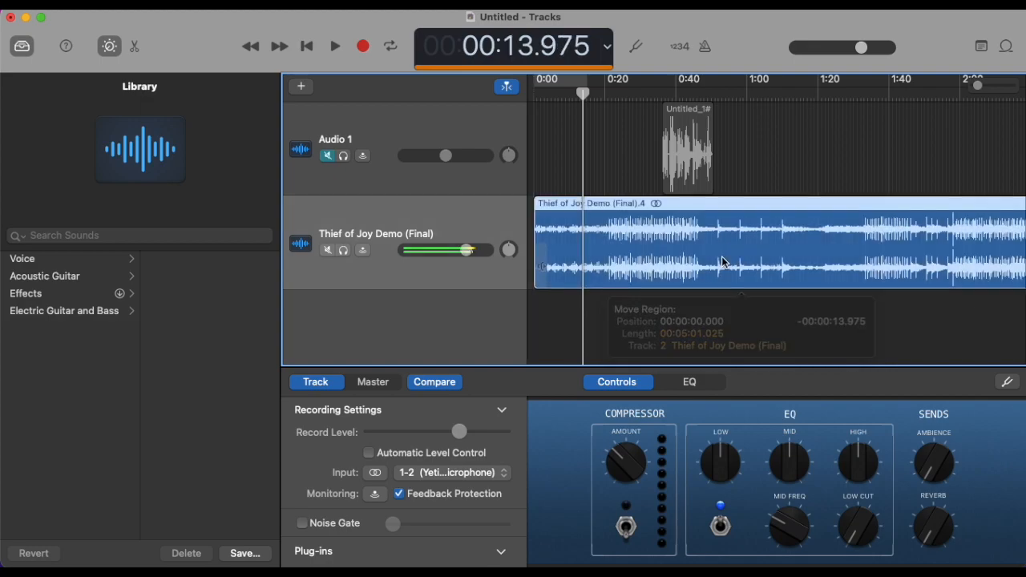
# Step: Play the song from its start and move the voice region on Audio 1 later, to about 0:58
pyautogui.click(306, 48)
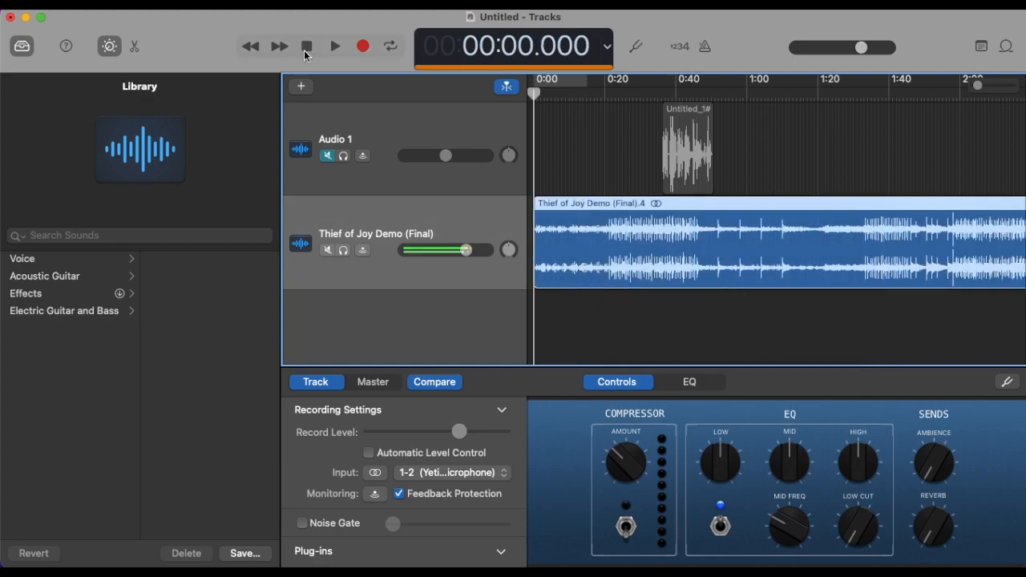
pyautogui.click(336, 48)
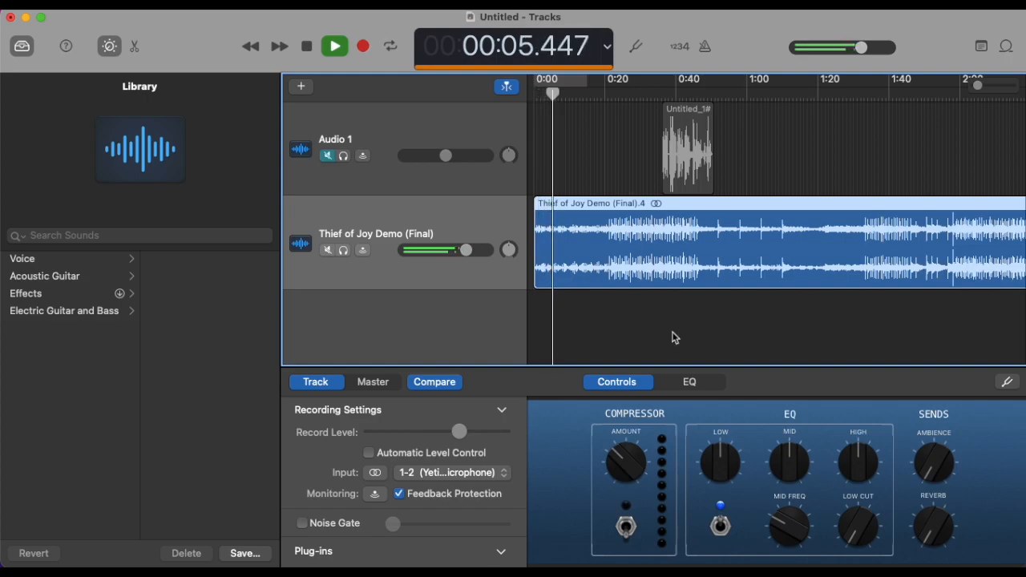
pyautogui.moveTo(697, 135); pyautogui.dragTo(775, 135)
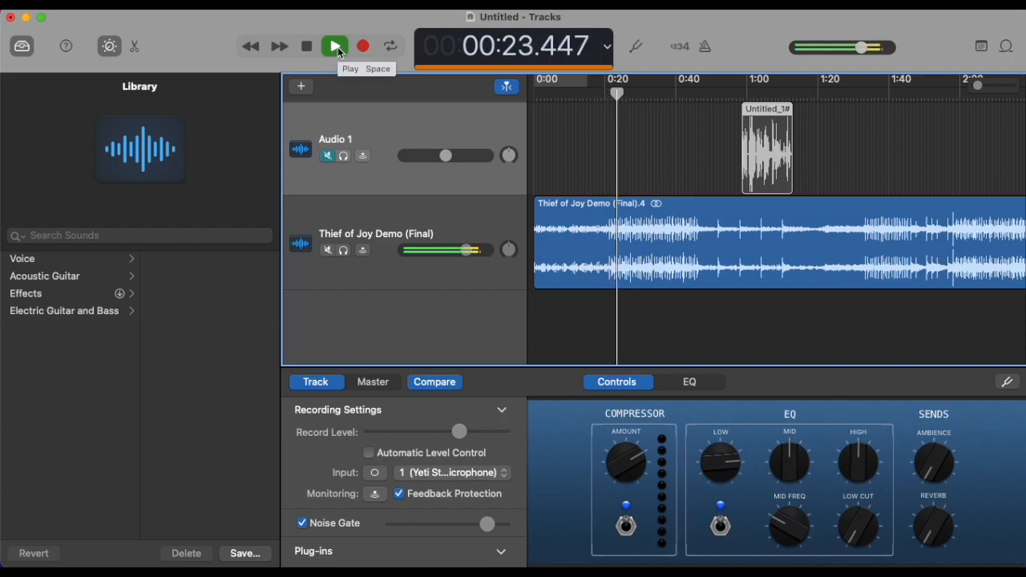
# Step: Stop playback, split the song region at 0:25.5 and delete everything after the split
pyautogui.click(656, 216)
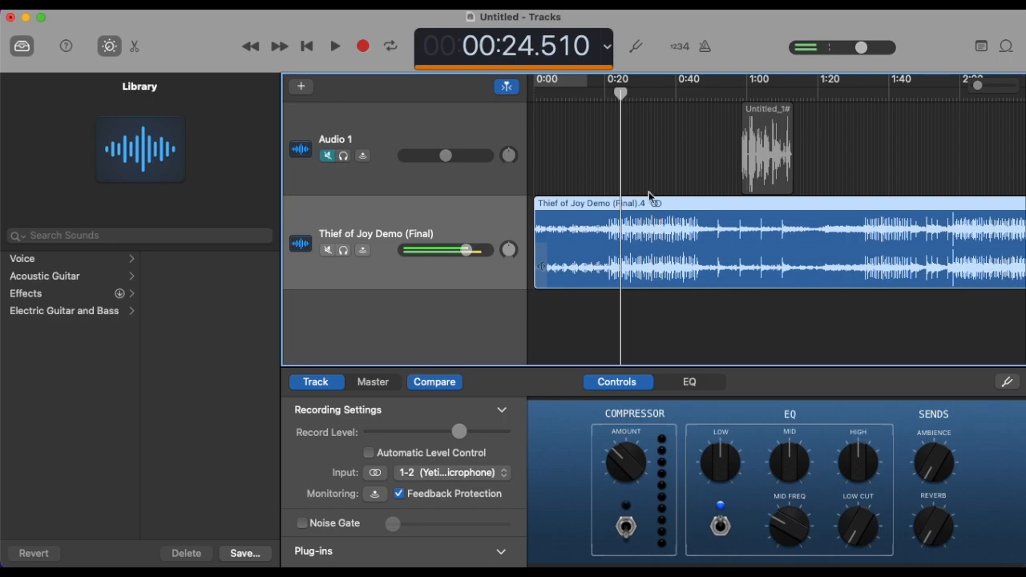
pyautogui.moveTo(622, 94); pyautogui.dragTo(625, 93)
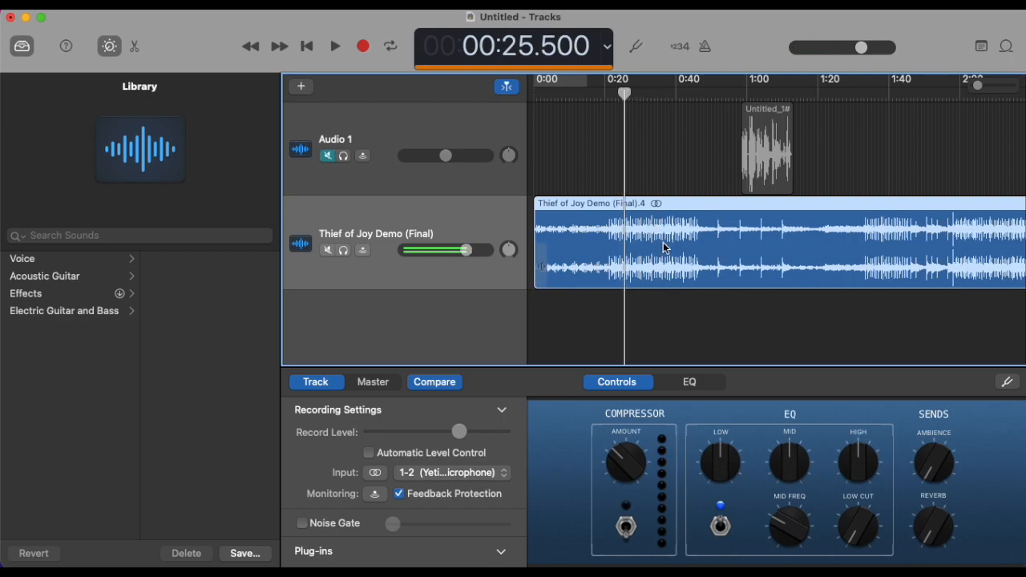
pyautogui.press('super+t')
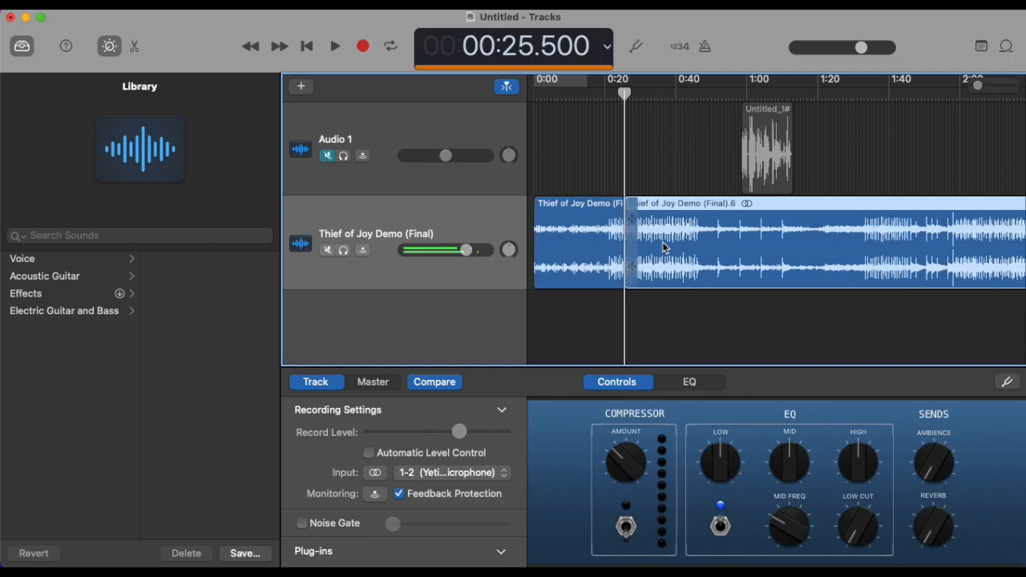
pyautogui.press('Delete')
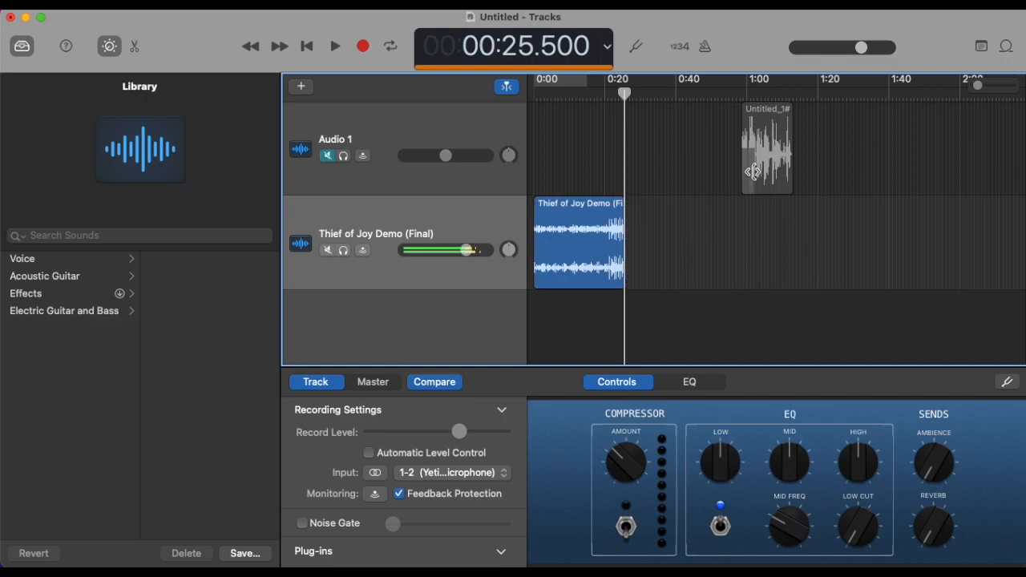
# Step: Move the voice region so it starts at about 0:23 and extend the end of the song region to about 0:29
pyautogui.moveTo(760, 157); pyautogui.dragTo(640, 141)
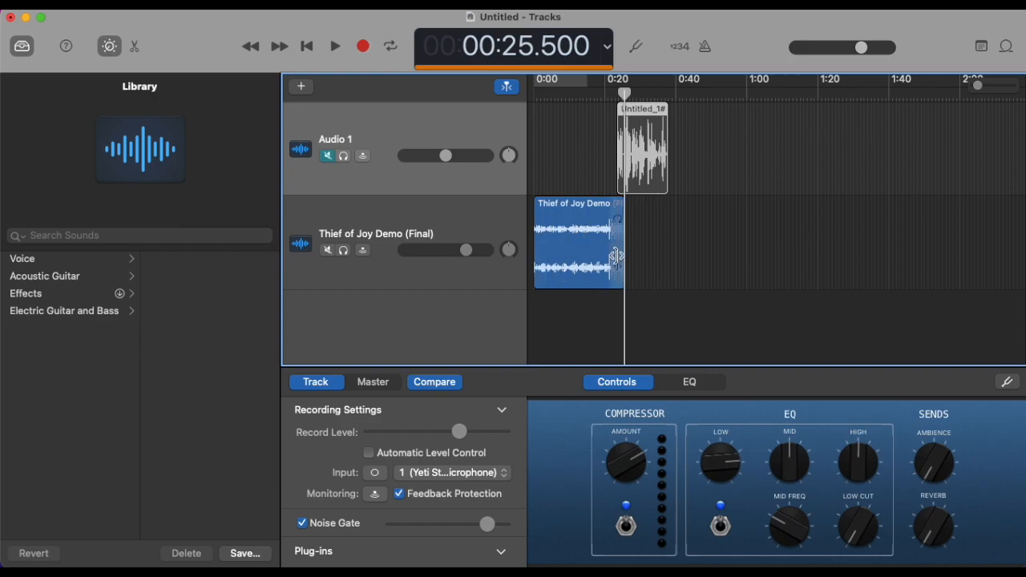
pyautogui.moveTo(624, 230); pyautogui.dragTo(637, 230)
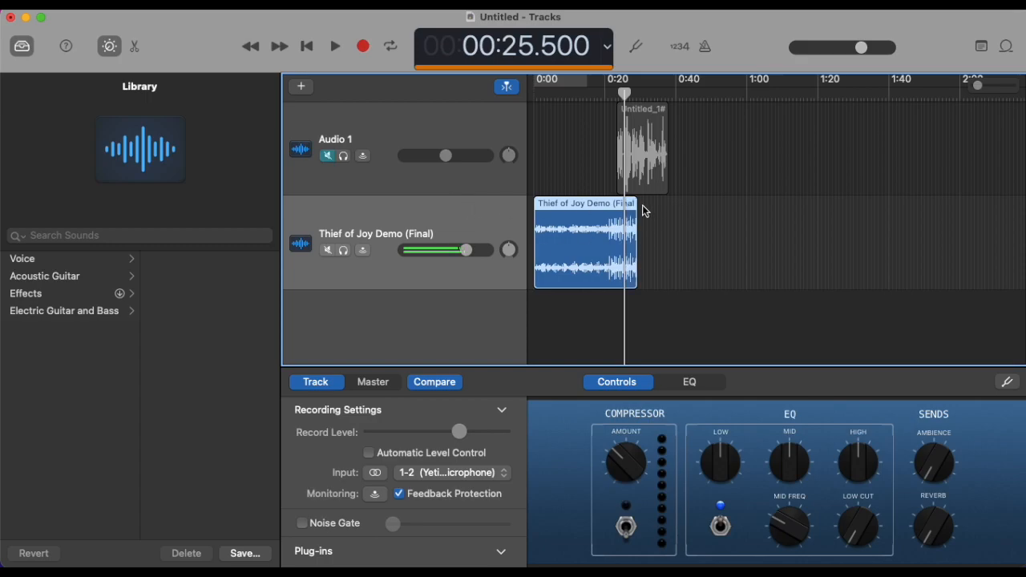
# Step: Try looping the song region to about 1:03, listen across the repeat point from about 0:20, and undo the loop
pyautogui.moveTo(641, 204); pyautogui.dragTo(755, 207)
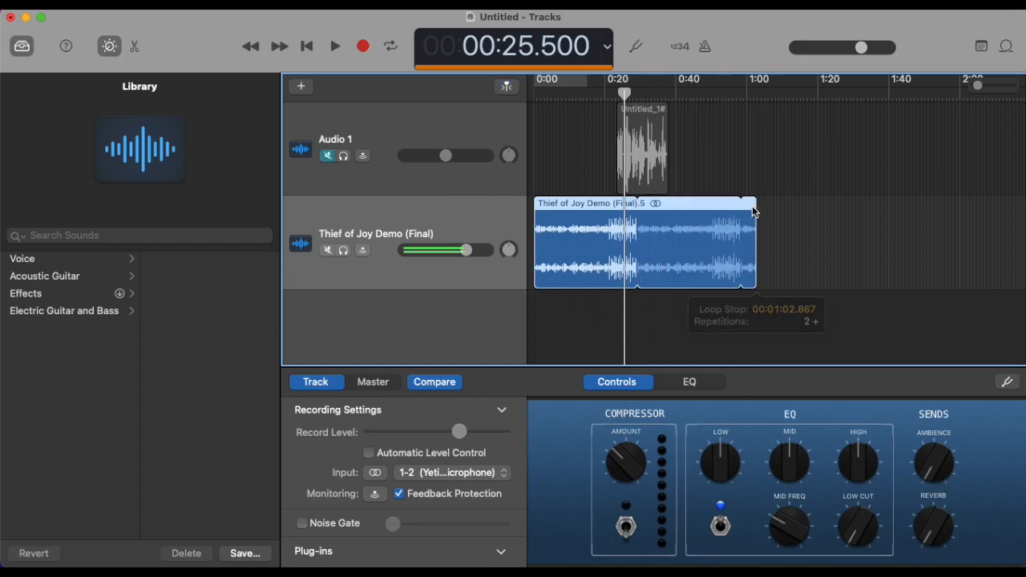
pyautogui.click(603, 95)
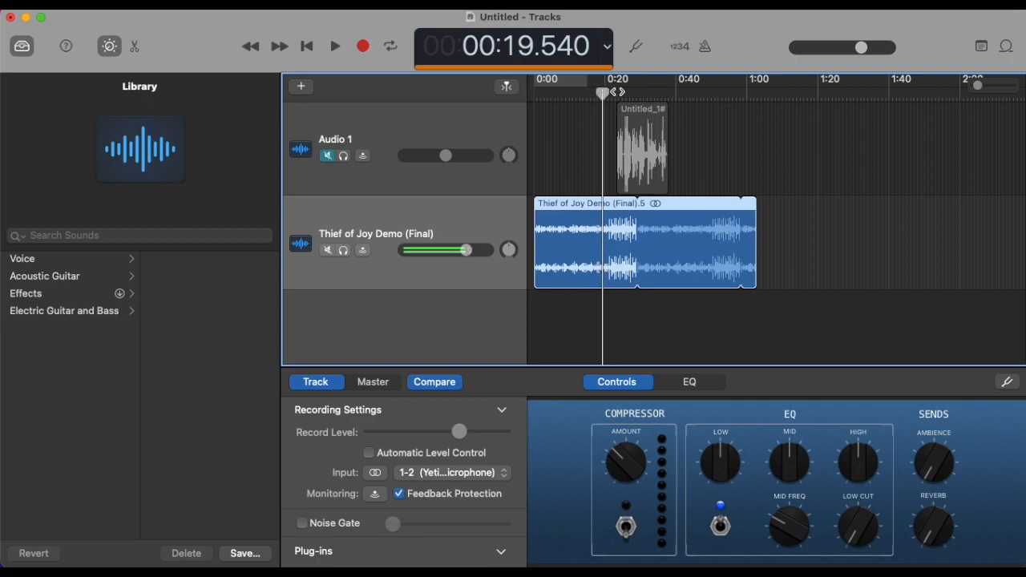
pyautogui.press('space')
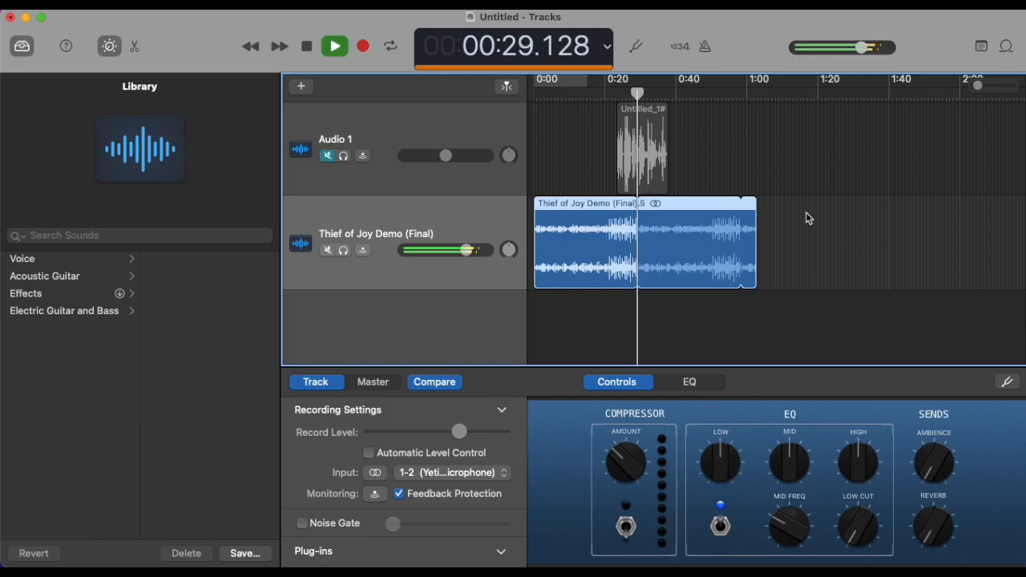
pyautogui.click(335, 46)
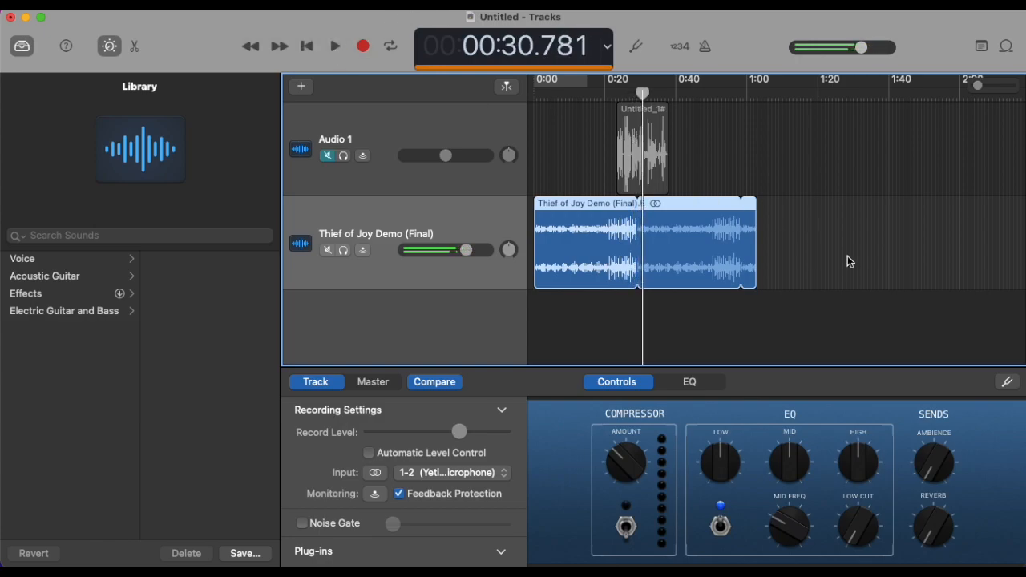
pyautogui.press('super+z')
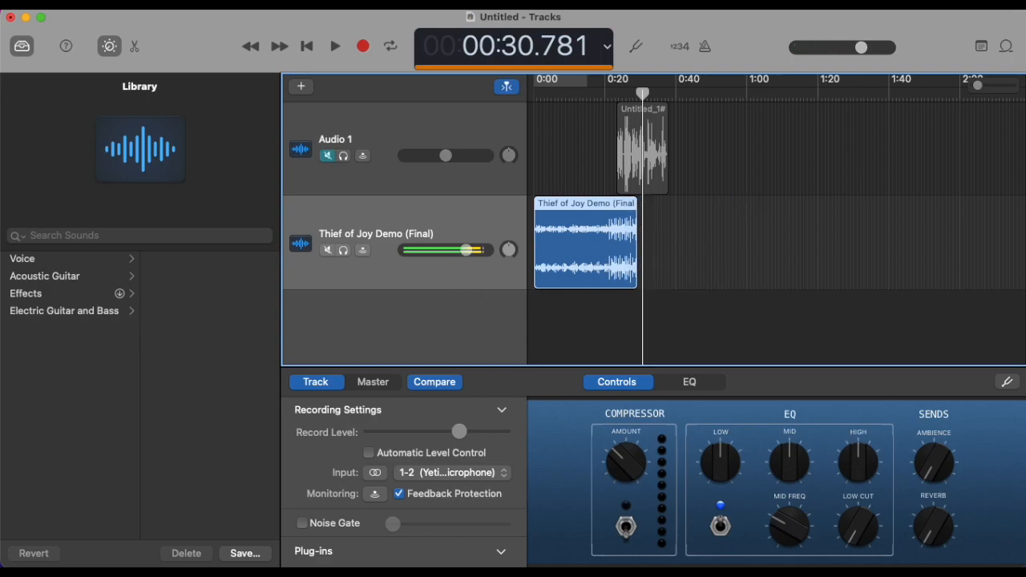
# Step: Show automation and shape the song's volume with a fade-in up to about 0:04 and a fade-out from about 0:24 to 0:29
pyautogui.click(275, 3)
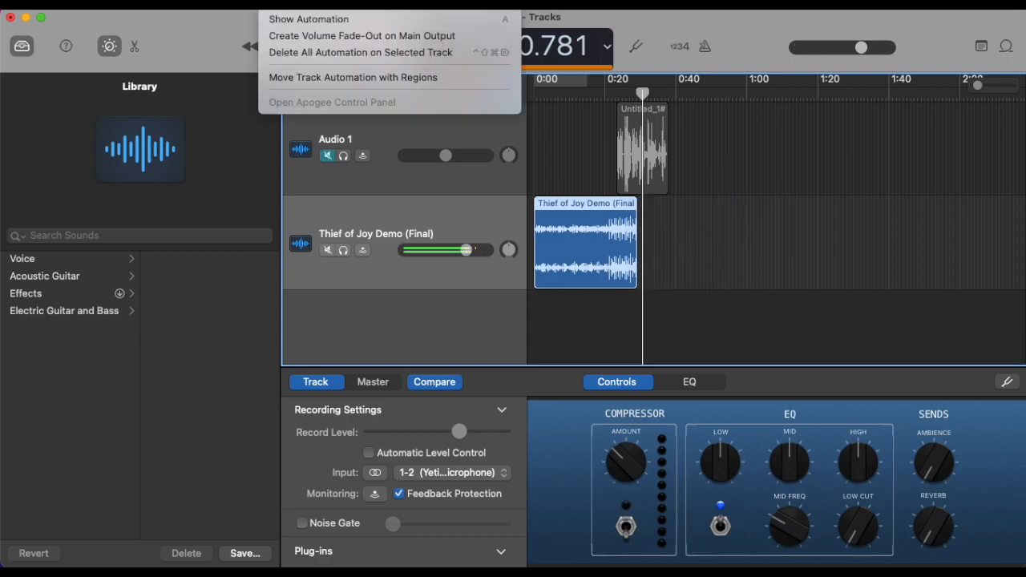
pyautogui.click(298, 19)
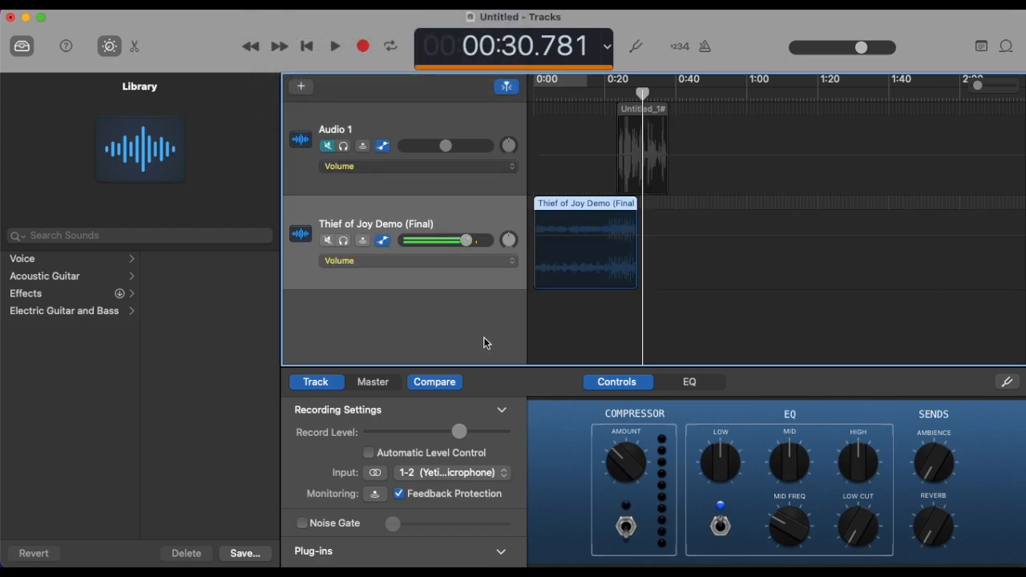
pyautogui.click(536, 241)
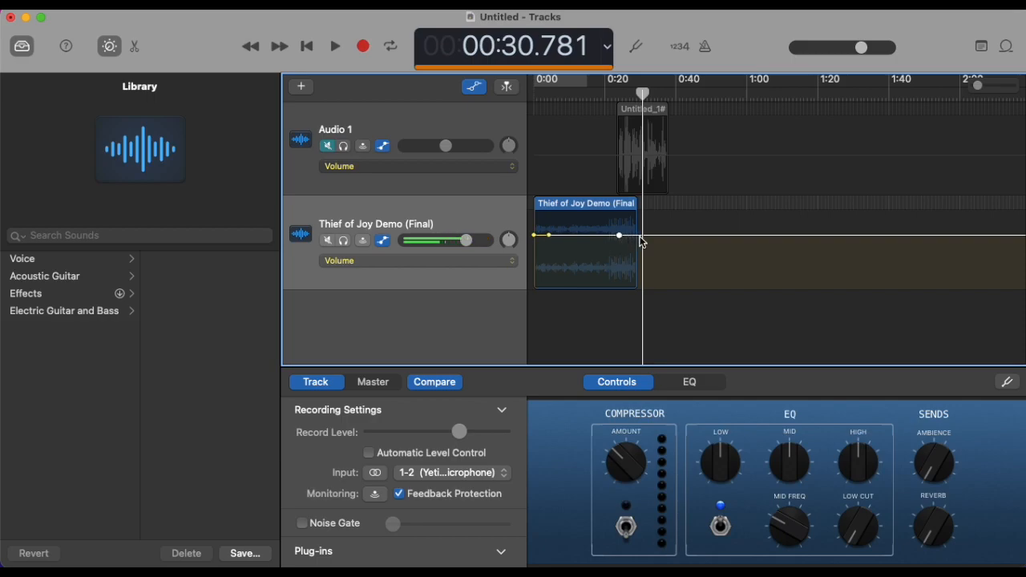
pyautogui.moveTo(643, 237); pyautogui.dragTo(637, 286)
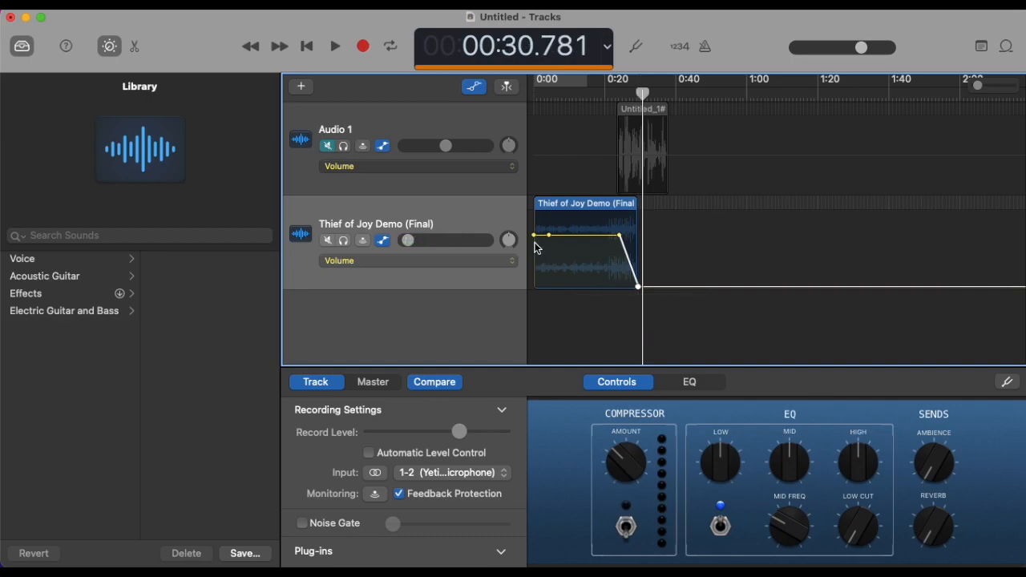
pyautogui.moveTo(536, 241); pyautogui.dragTo(533, 260)
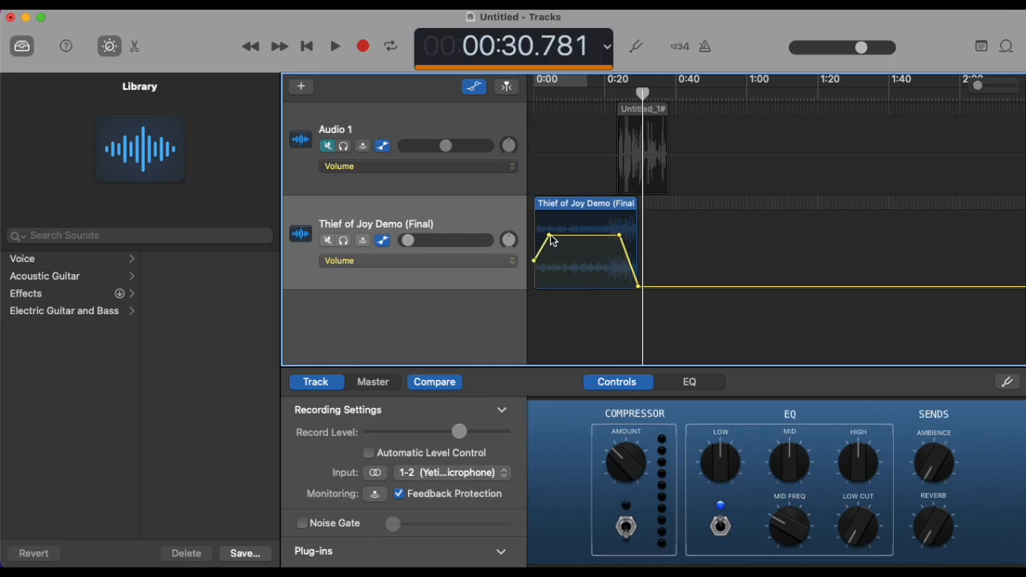
# Step: Listen to the song's fade-in from 0:00 and lengthen it so it reaches full level at about 0:10
pyautogui.click(308, 47)
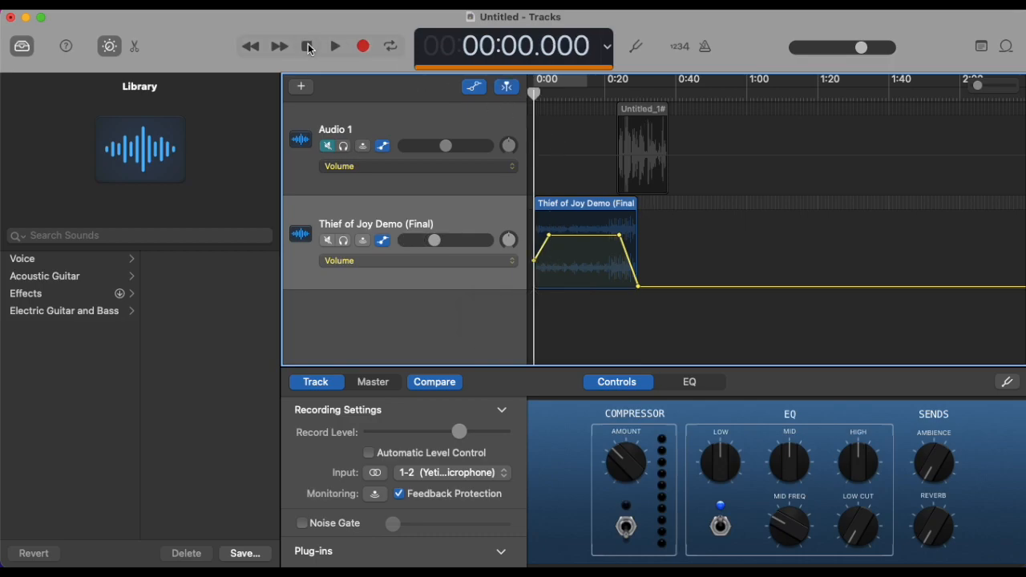
pyautogui.click(332, 48)
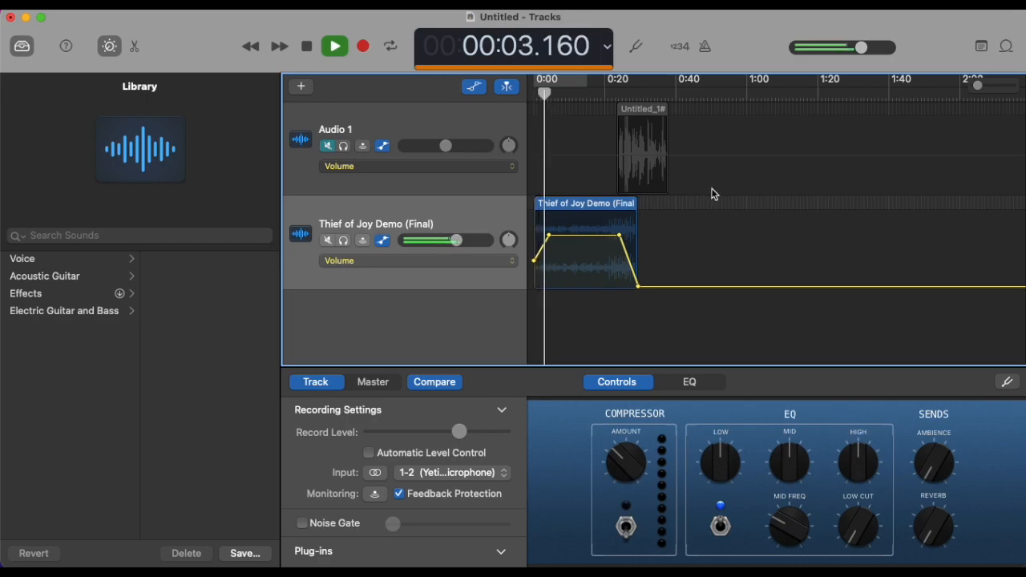
pyautogui.click(334, 53)
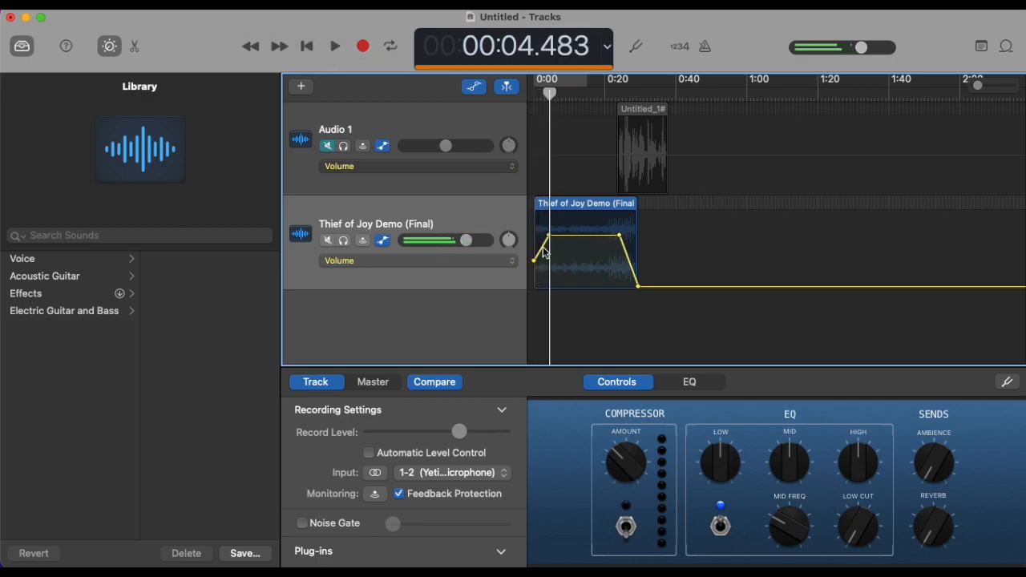
pyautogui.moveTo(551, 242); pyautogui.dragTo(571, 242)
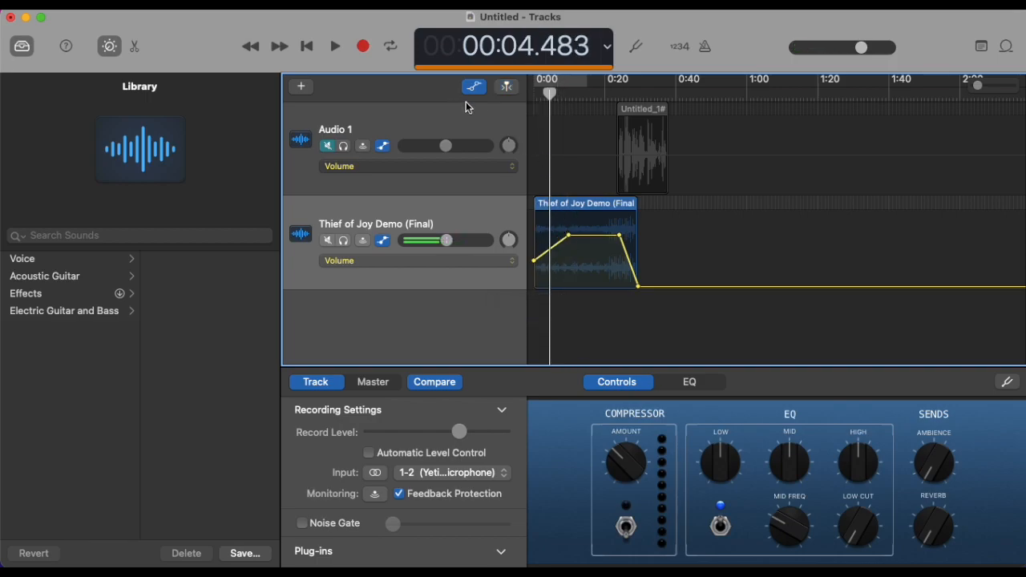
# Step: Play the mix from the start with Audio 1 unmuted and move the start of the song's fade-out earlier, to about 0:21
pyautogui.click(308, 47)
pyautogui.click(335, 48)
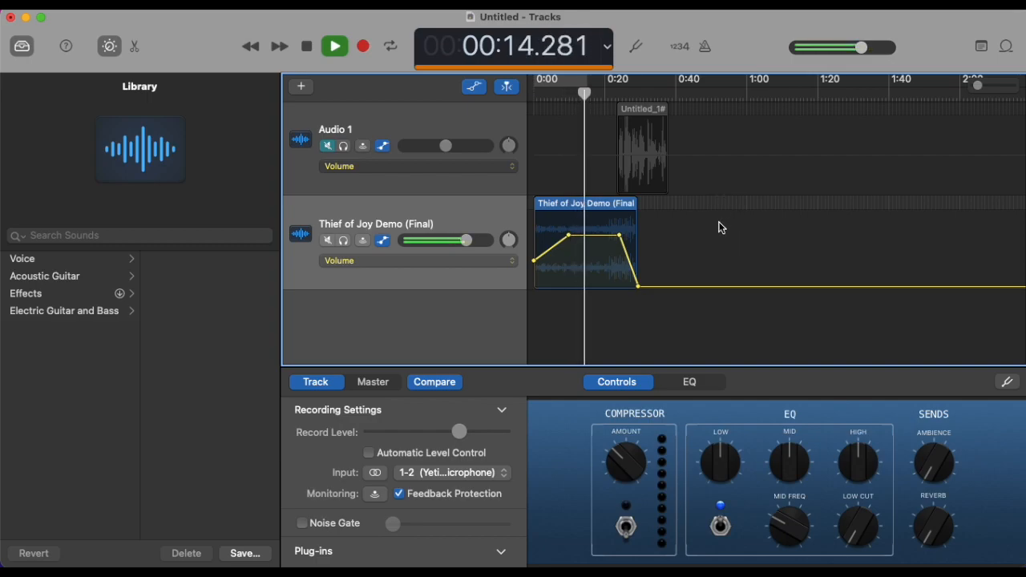
pyautogui.click(331, 149)
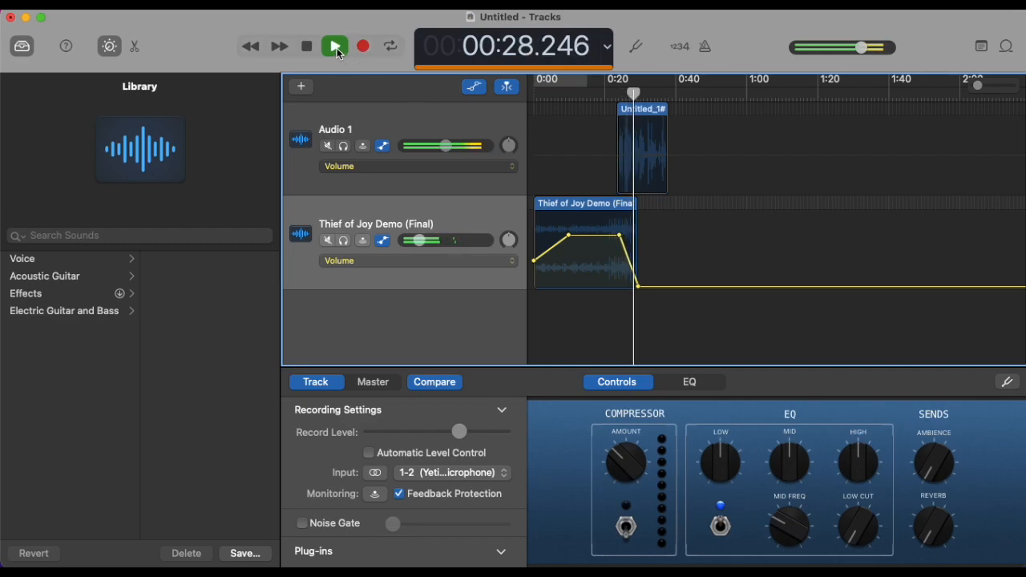
pyautogui.press('space')
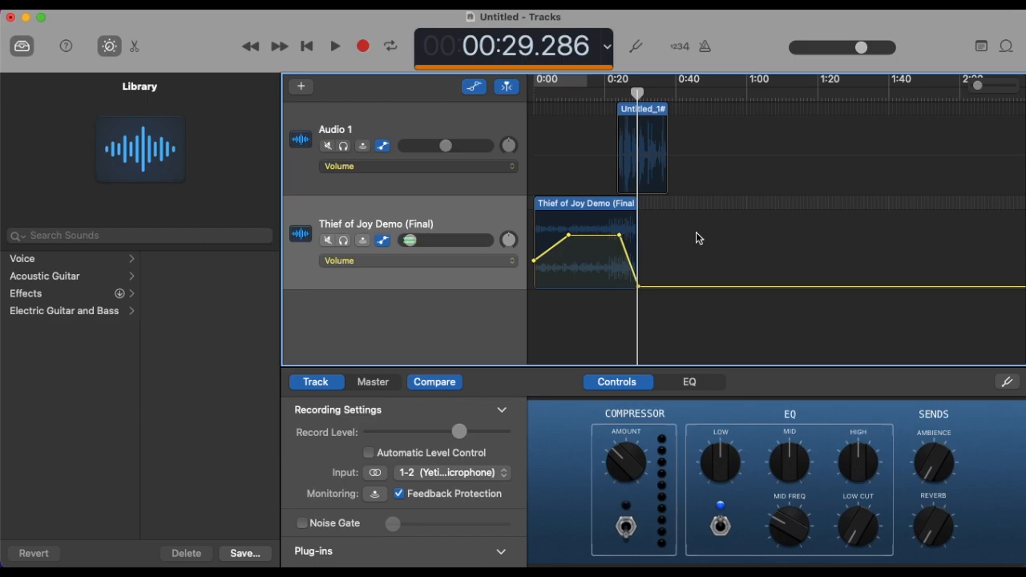
pyautogui.moveTo(621, 237); pyautogui.dragTo(607, 237)
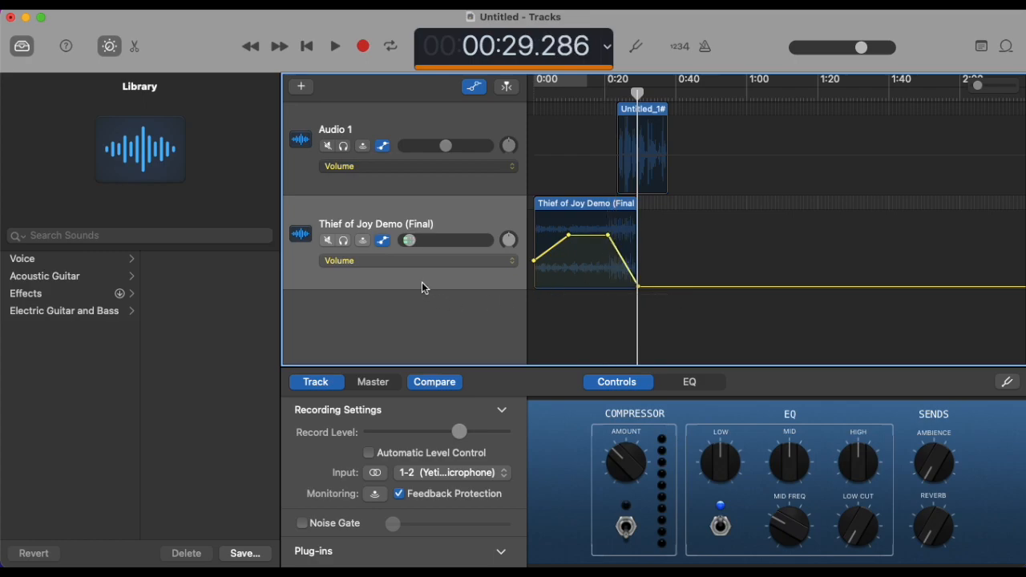